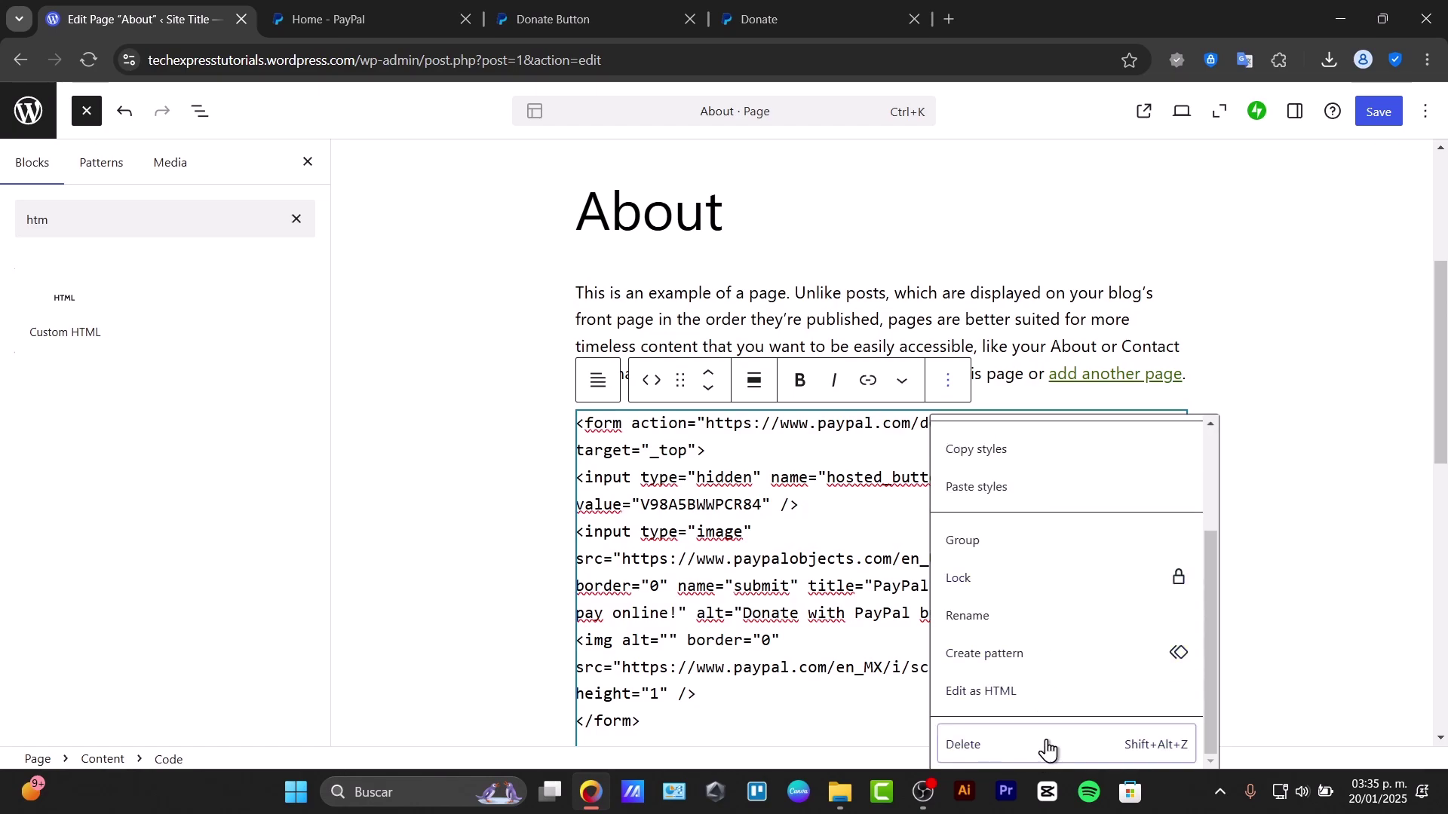
Delete the raw form code and old Donate blocks from the About page, then search blocks for 'HTML'.
{"action": "left_click", "coordinate": [1047, 746]}
{"action": "left_click", "coordinate": [960, 430]}
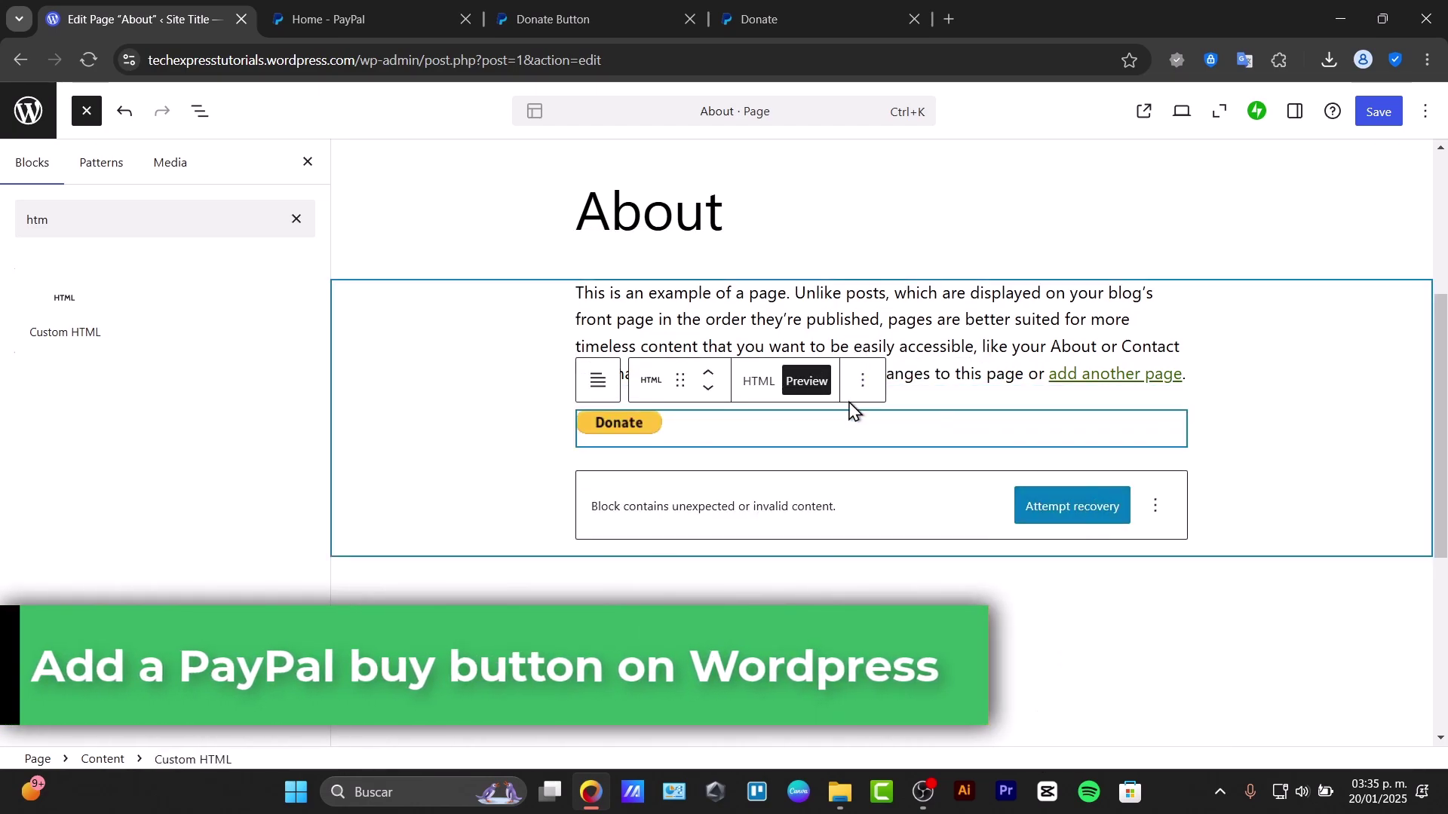
{"action": "left_click", "coordinate": [863, 381]}
{"action": "scroll", "coordinate": [951, 738], "scroll_direction": "down", "scroll_amount": 2}
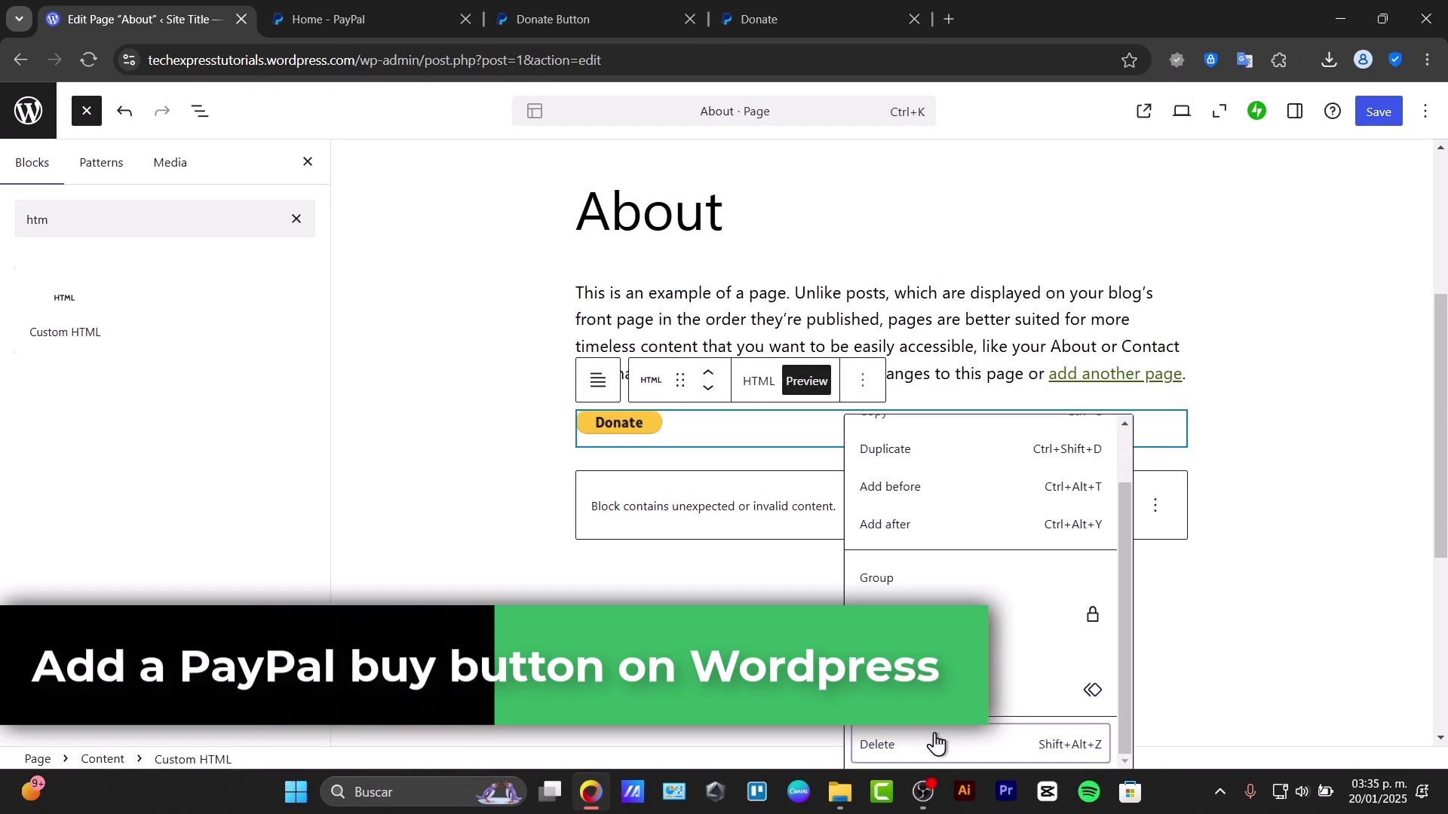
{"action": "left_click", "coordinate": [936, 744]}
{"action": "double_click", "coordinate": [113, 216]}
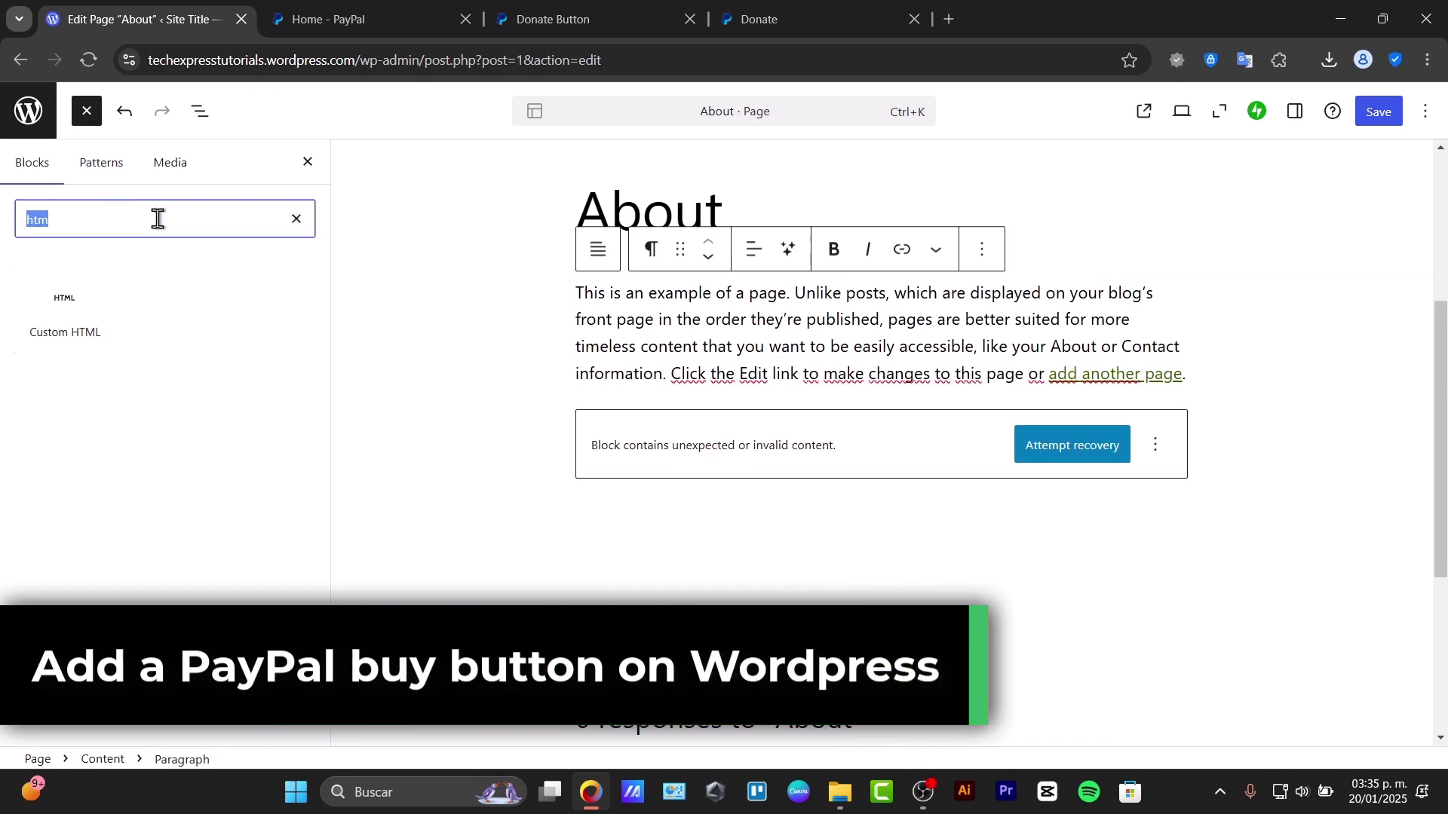
{"action": "type", "text": "HTML"}
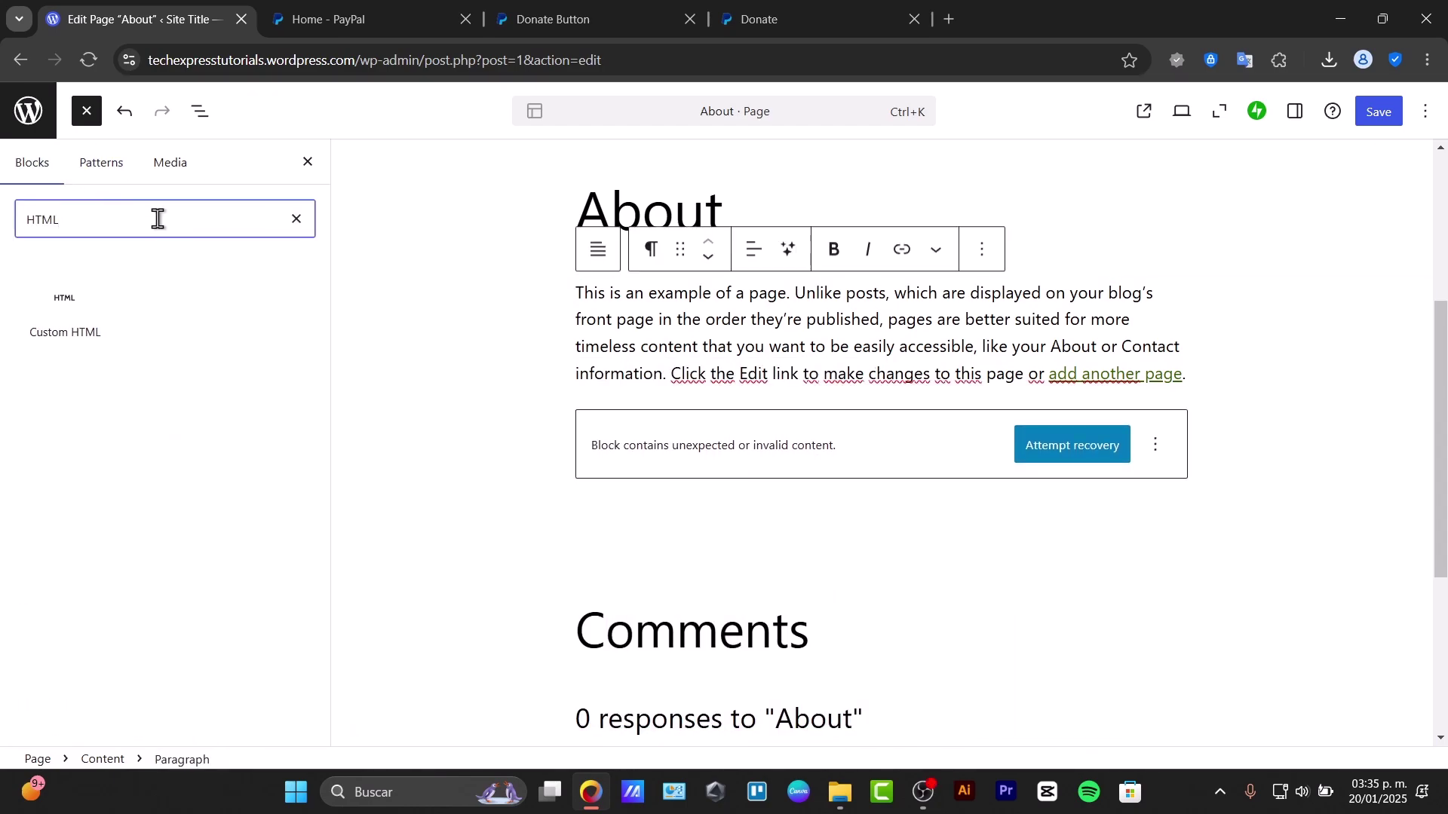
Insert an empty Custom HTML block on the About page.
{"action": "left_click", "coordinate": [71, 337]}
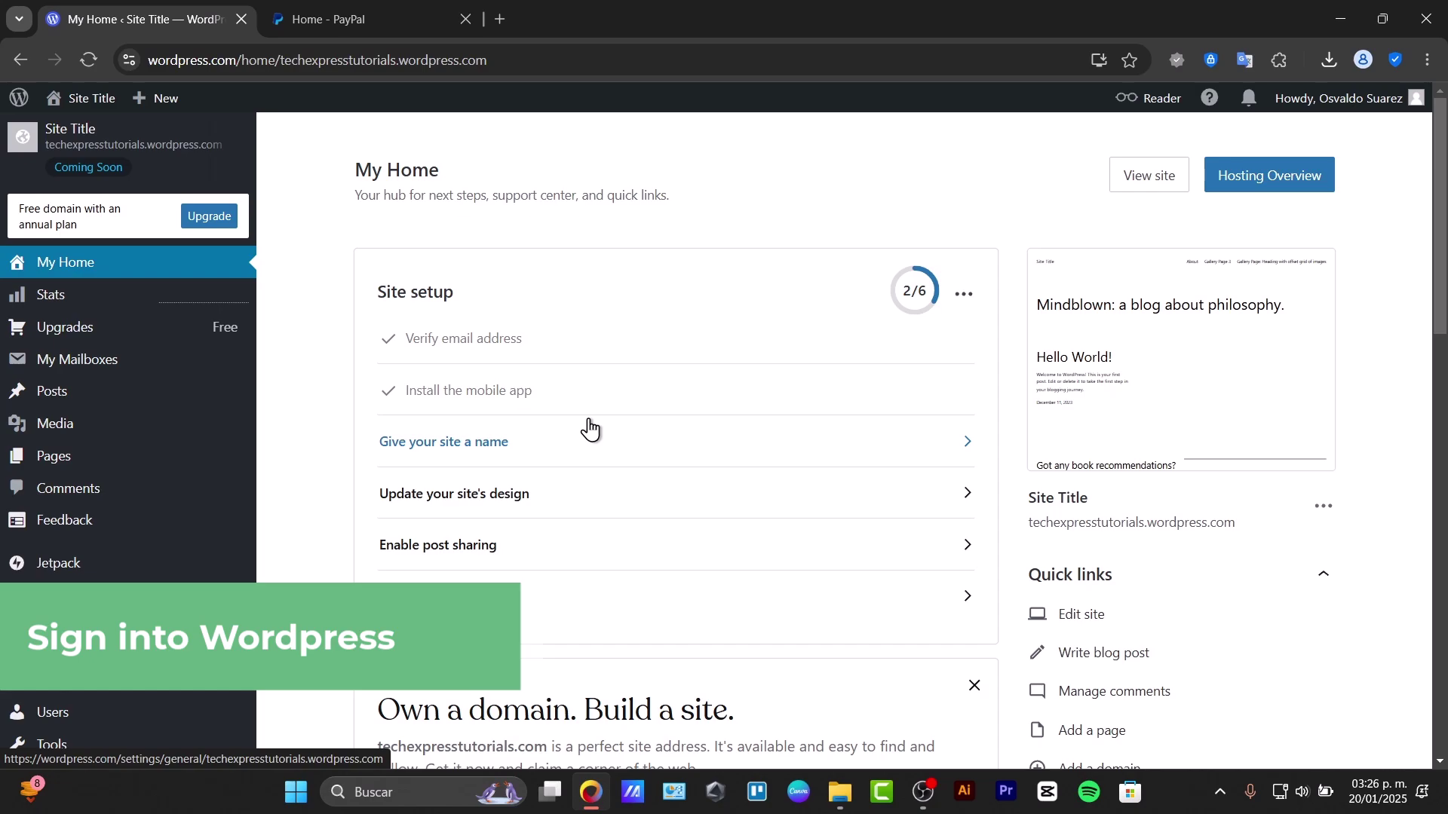
Switch to the PayPal tab and open Account Settings from the profile menu.
{"action": "left_click", "coordinate": [387, 10]}
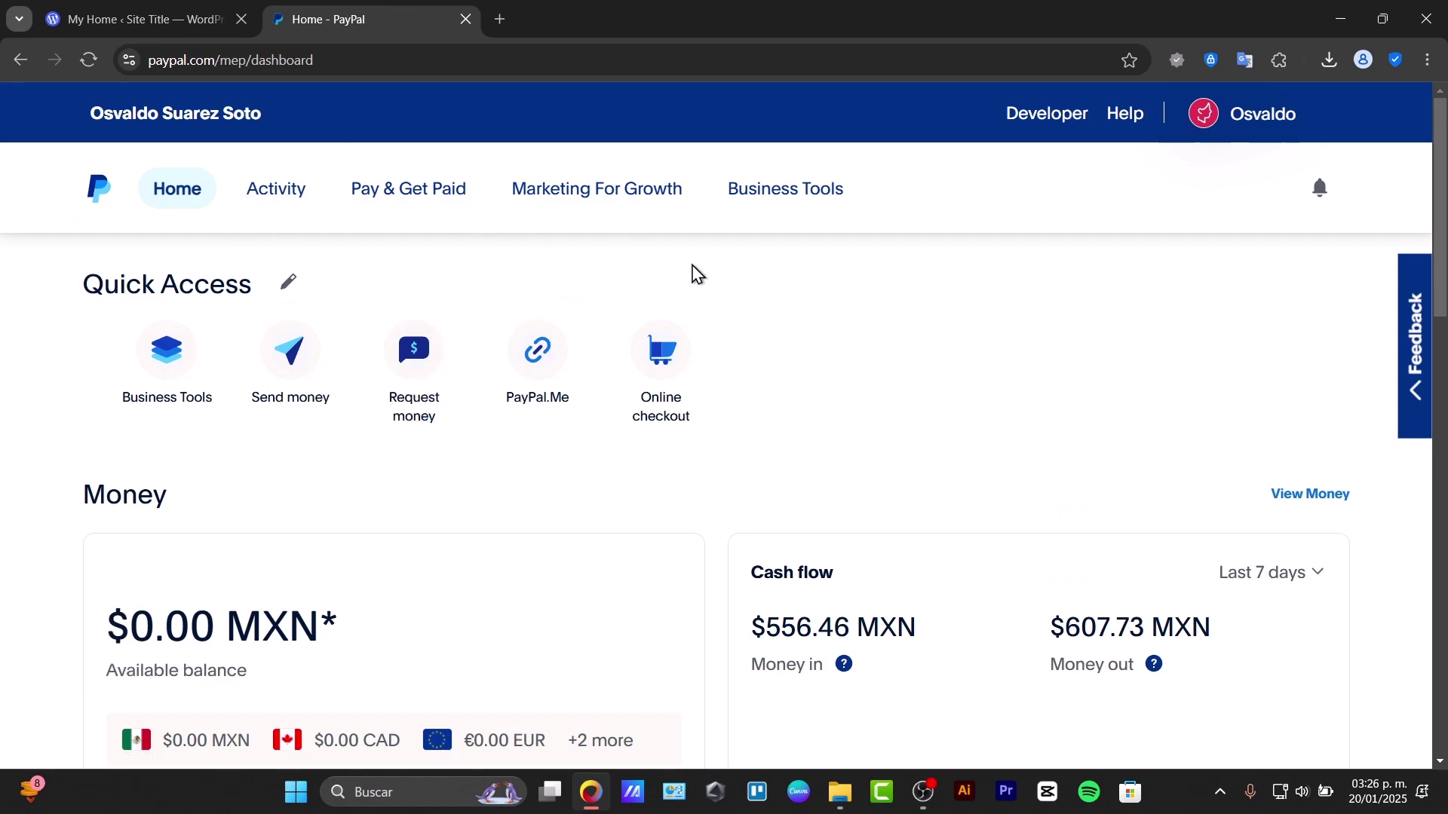
{"action": "mouse_move", "coordinate": [1286, 119]}
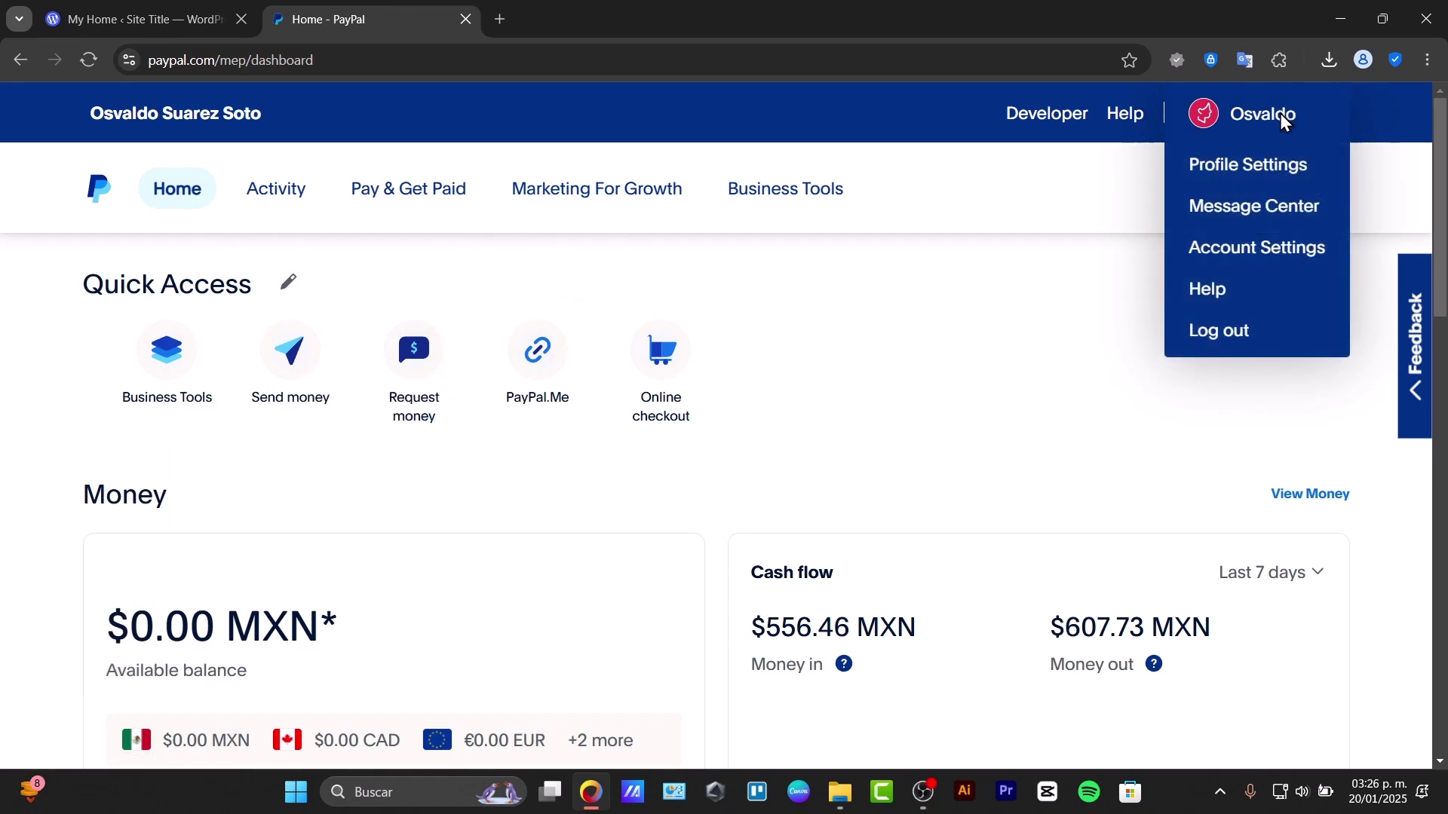
{"action": "left_click", "coordinate": [1267, 256]}
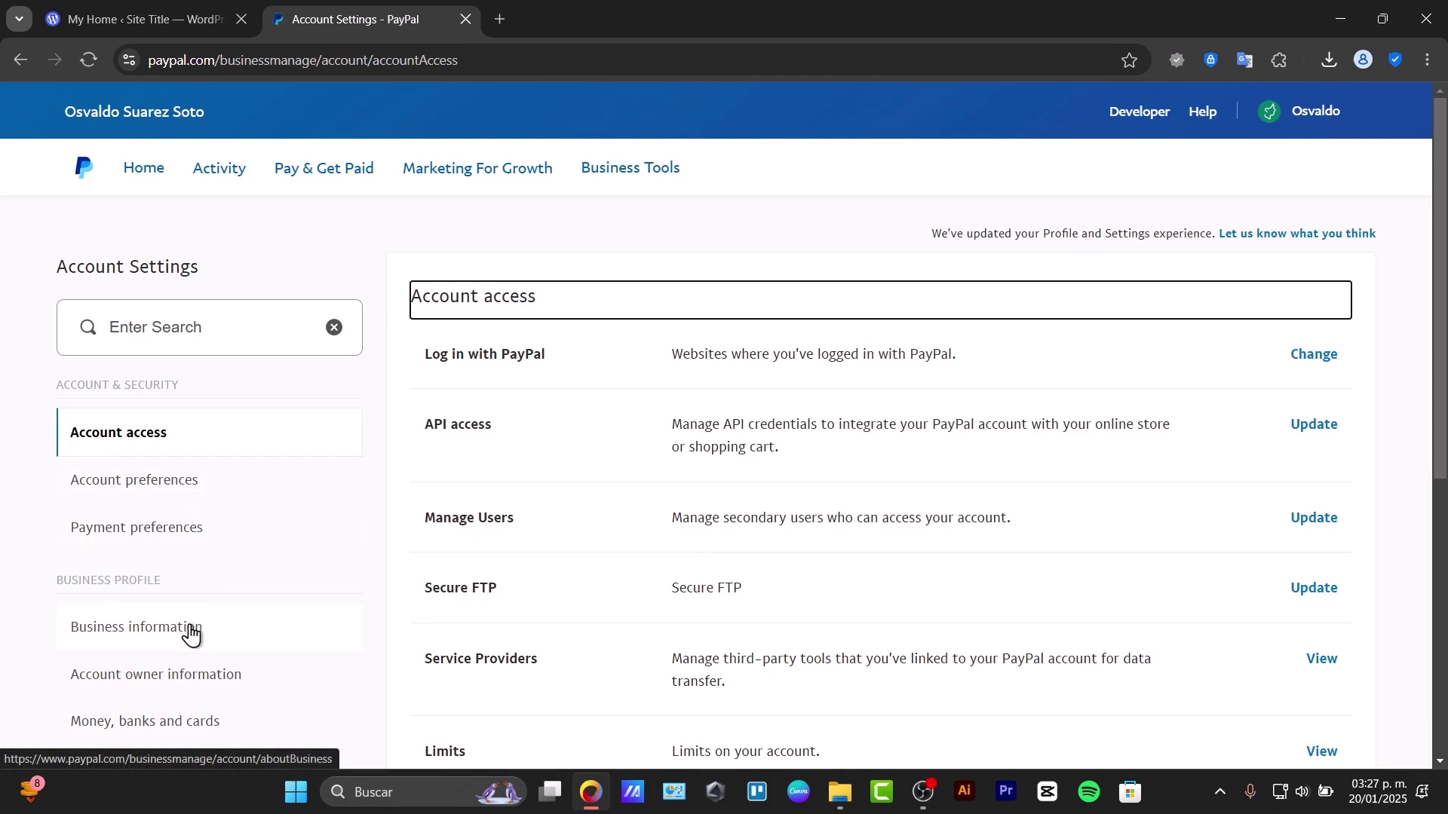
Check Business information, then confirm Account preferences lists the account type as Business.
{"action": "left_click", "coordinate": [191, 635]}
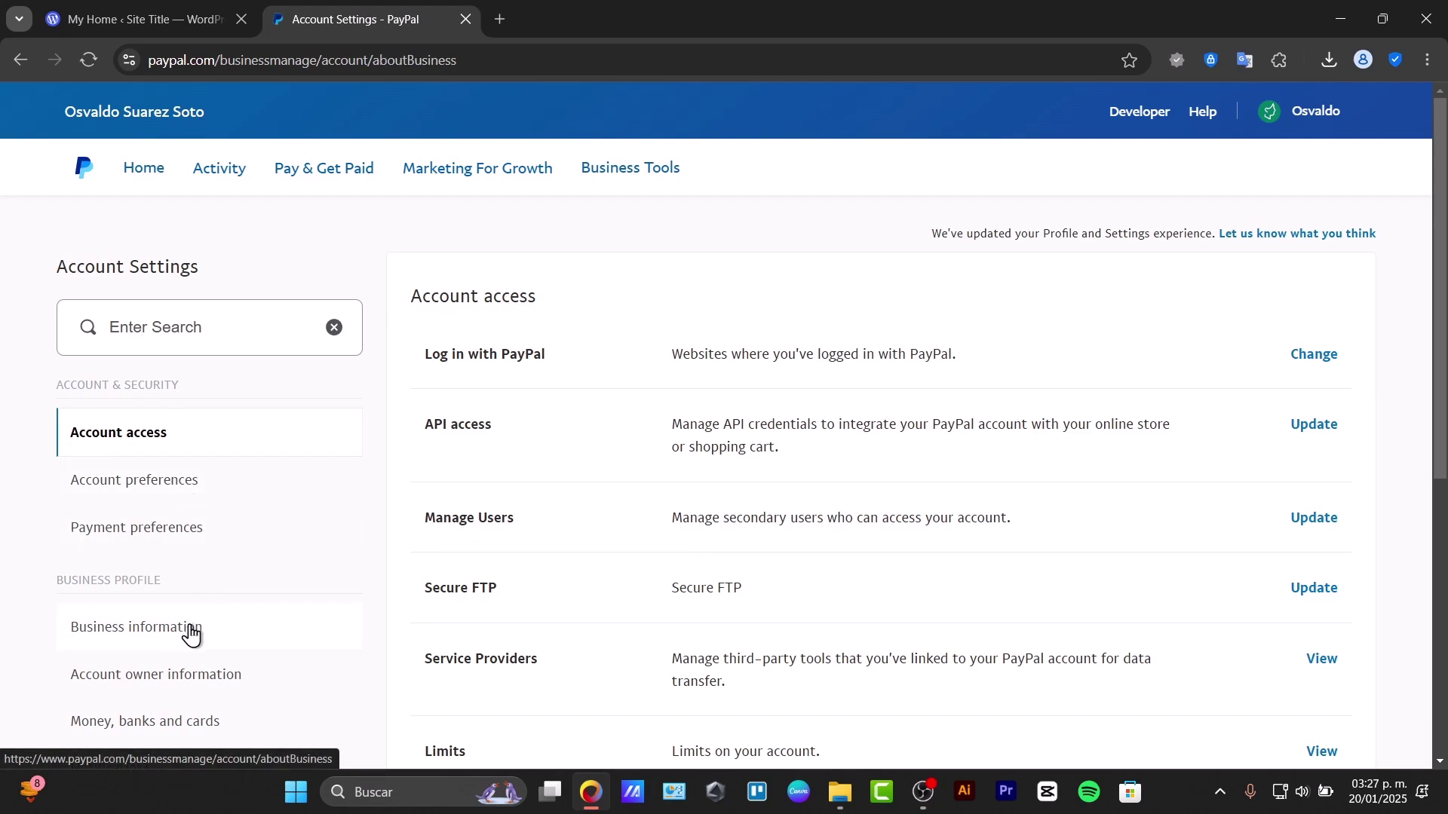
{"action": "left_click", "coordinate": [173, 482]}
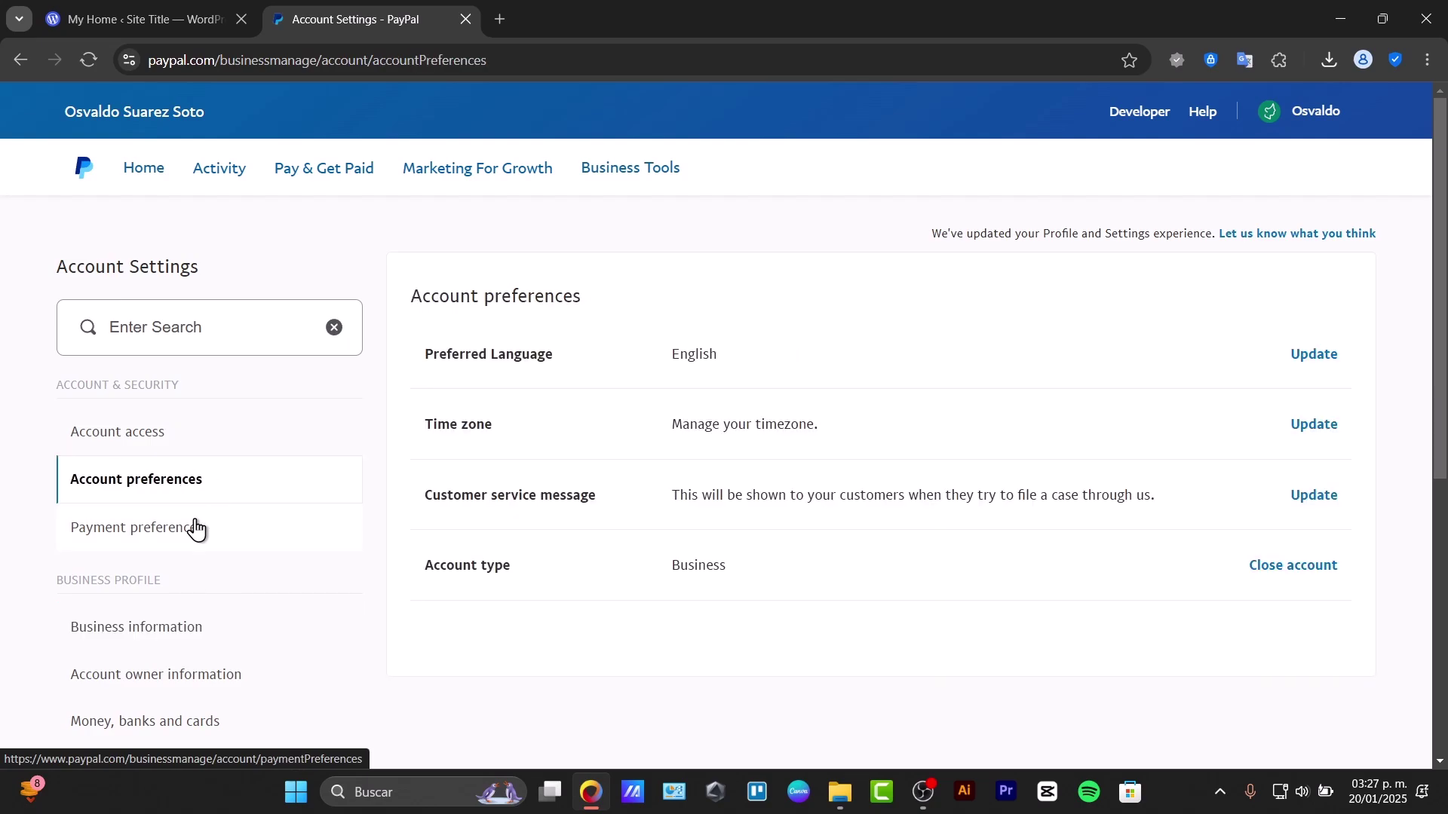
{"action": "left_click_drag", "start_coordinate": [446, 567], "coordinate": [516, 571]}
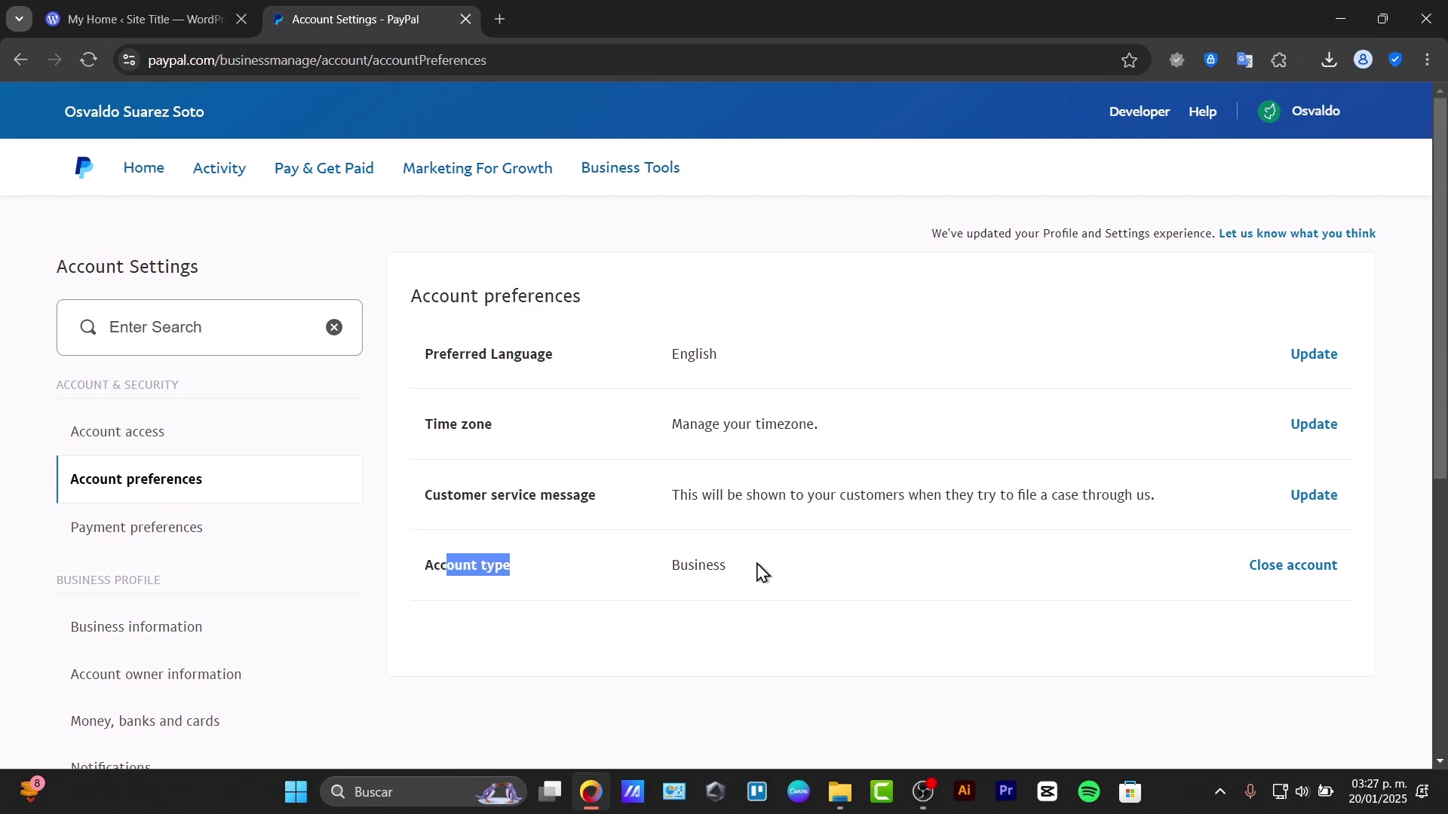
{"action": "left_click_drag", "start_coordinate": [757, 572], "coordinate": [677, 571]}
{"action": "left_click", "coordinate": [743, 583]}
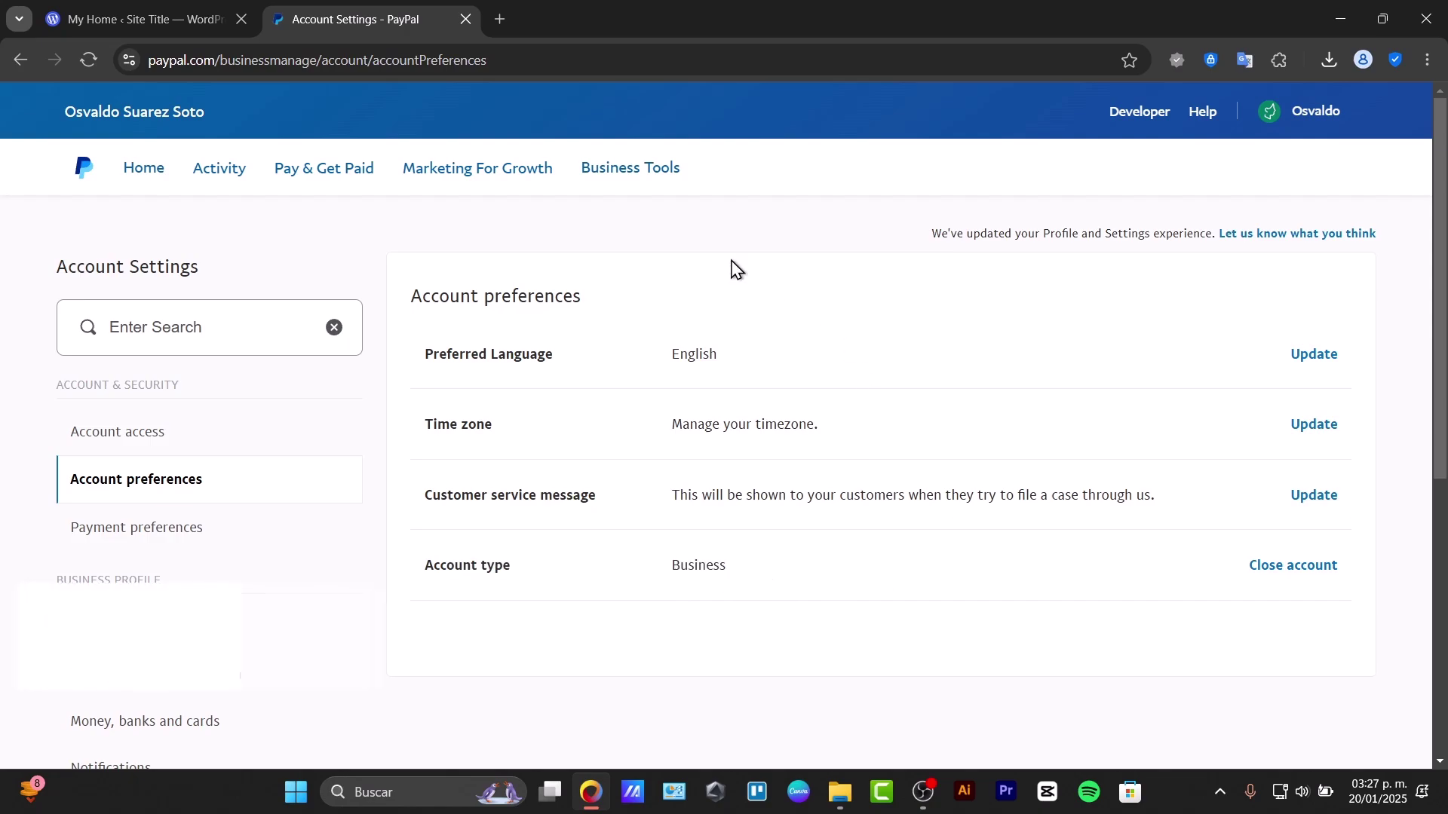
Return to the PayPal home dashboard and browse the Business Tools page.
{"action": "left_click", "coordinate": [97, 181]}
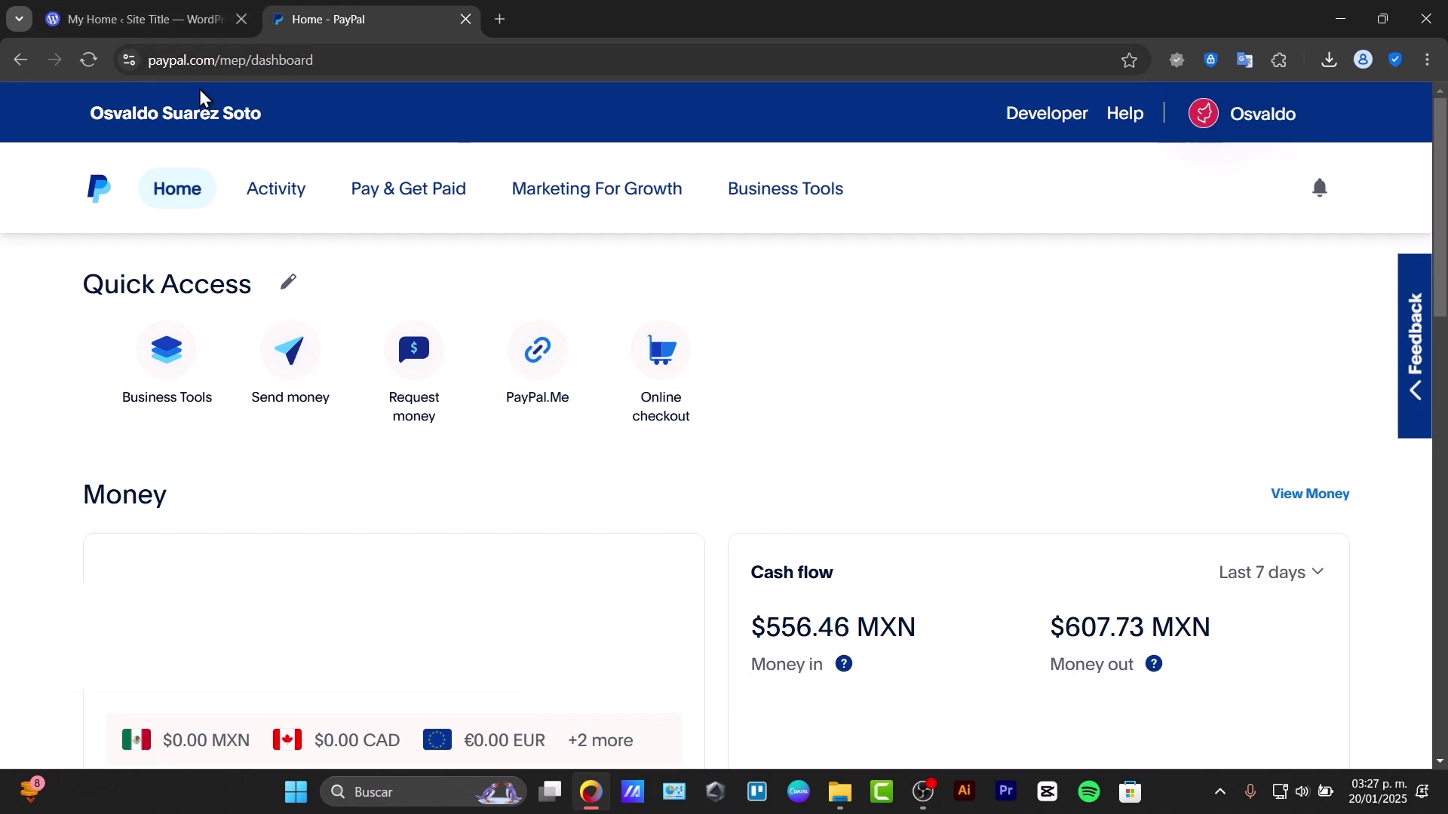
{"action": "left_click", "coordinate": [76, 10]}
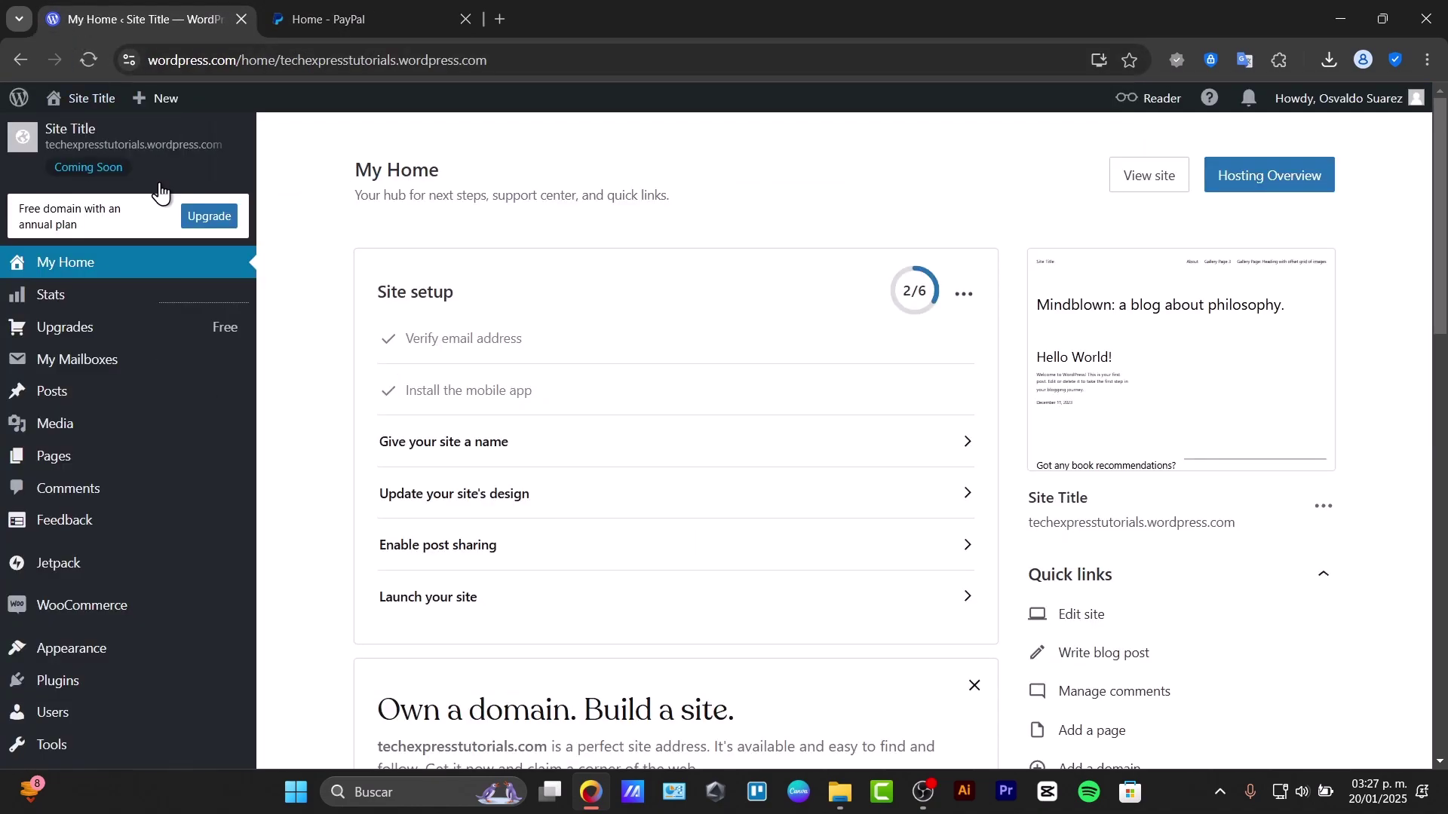
{"action": "left_click", "coordinate": [397, 8]}
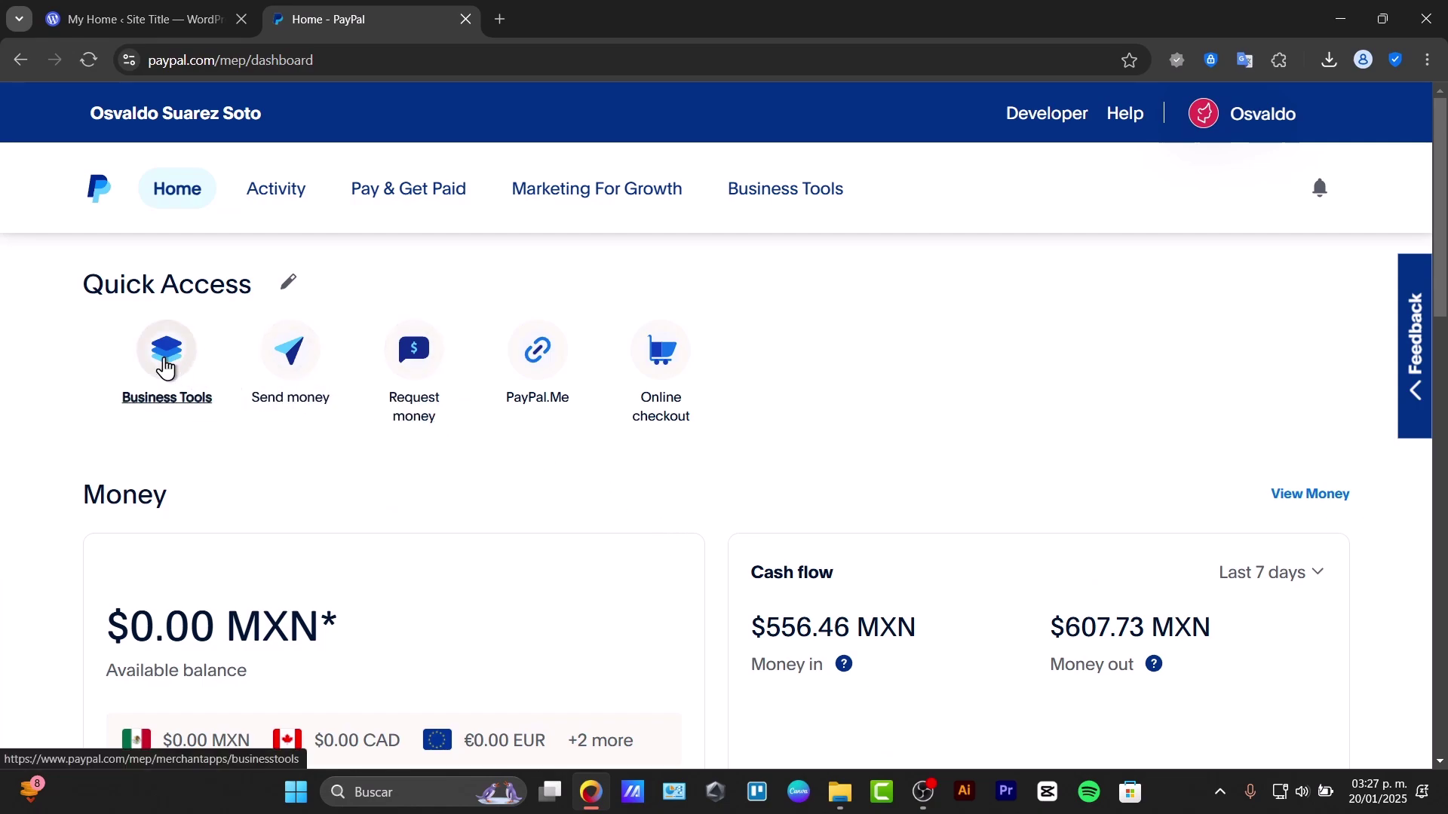
{"action": "left_click", "coordinate": [161, 368]}
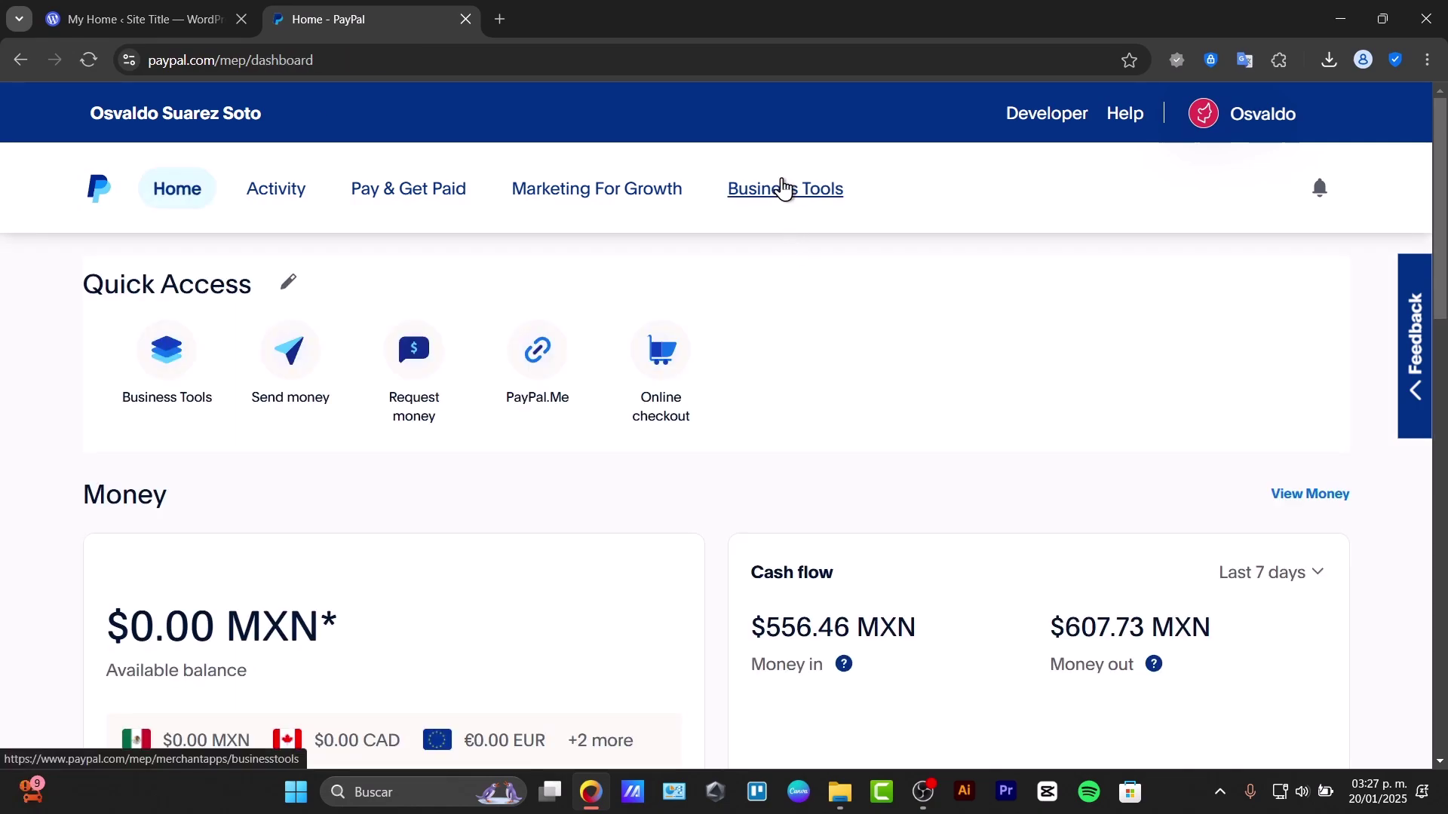
{"action": "left_click", "coordinate": [785, 188]}
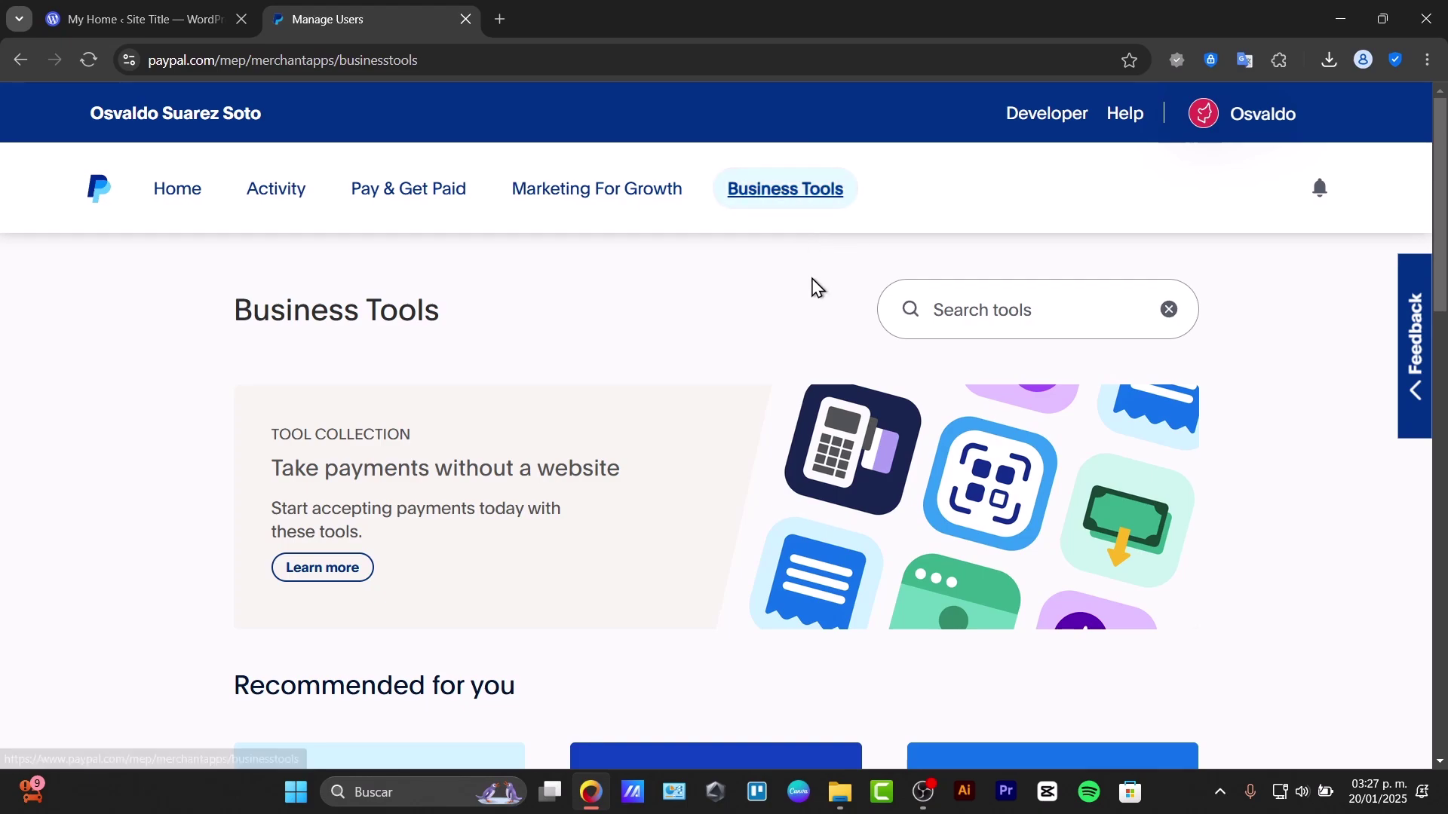
{"action": "scroll", "coordinate": [812, 294], "scroll_direction": "down", "scroll_amount": 3}
{"action": "scroll", "coordinate": [812, 295], "scroll_direction": "down", "scroll_amount": 3}
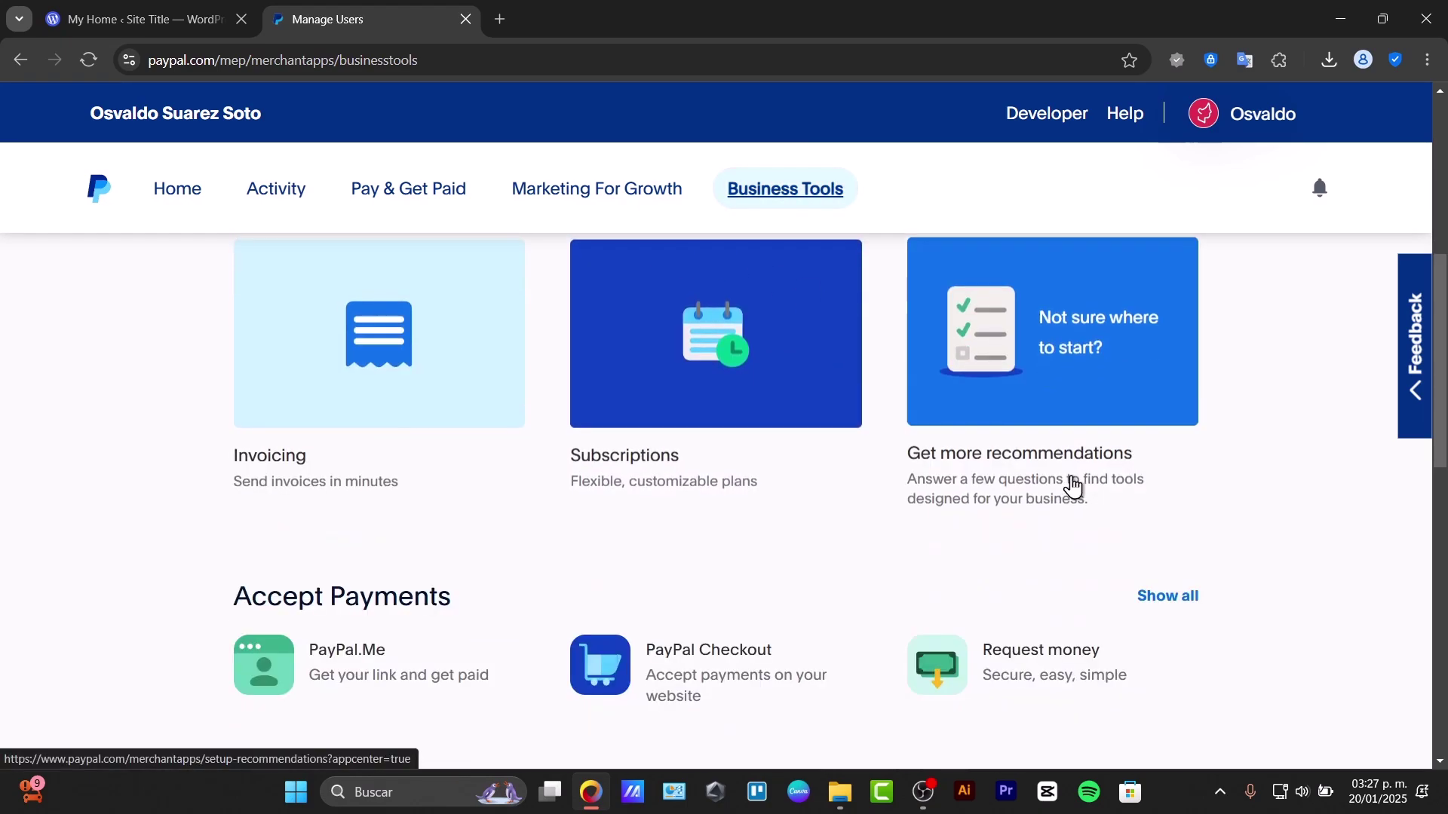
{"action": "scroll", "coordinate": [860, 593], "scroll_direction": "down", "scroll_amount": 1}
{"action": "scroll", "coordinate": [860, 593], "scroll_direction": "down", "scroll_amount": 8}
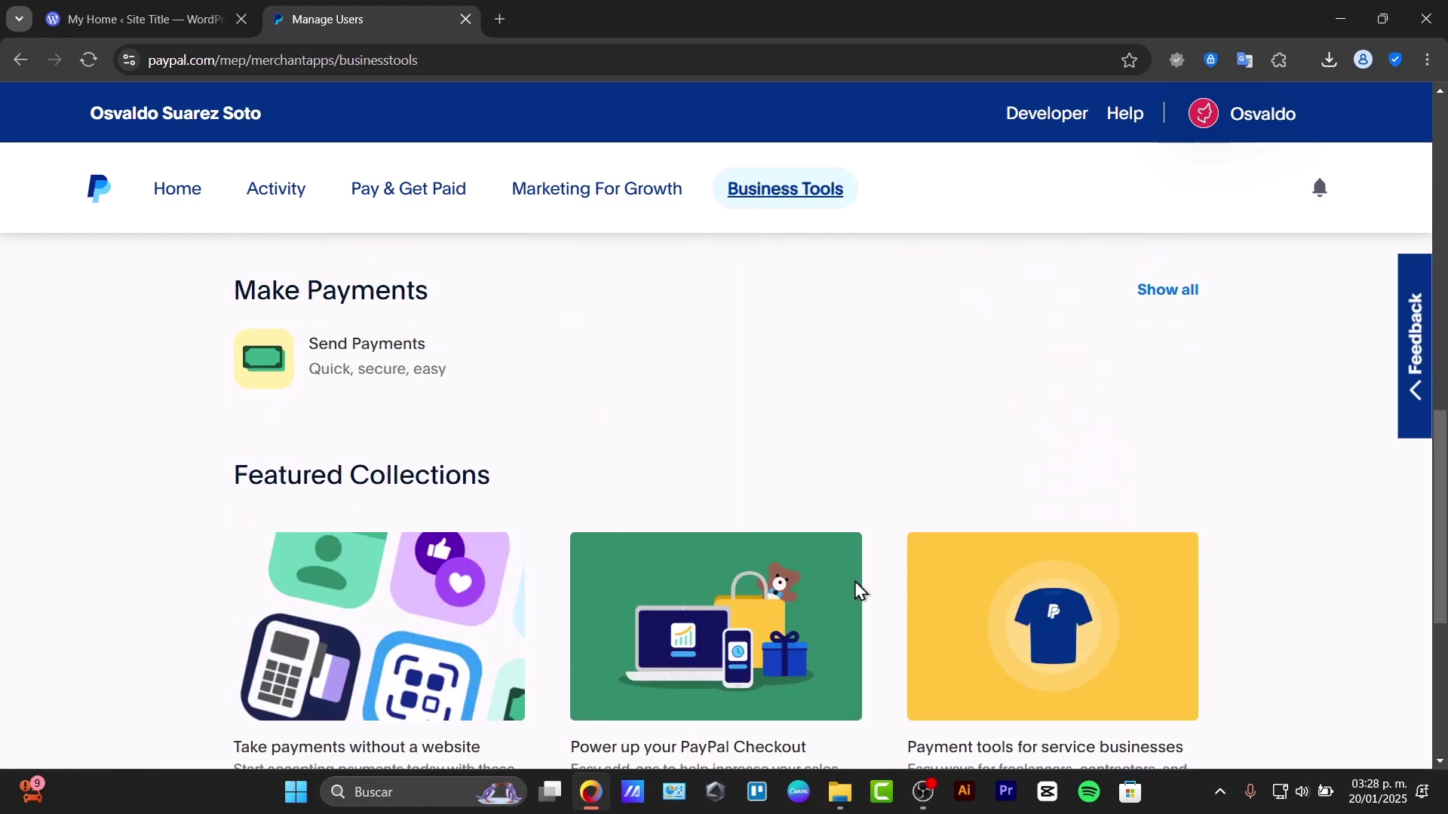
{"action": "scroll", "coordinate": [860, 591], "scroll_direction": "down", "scroll_amount": 2}
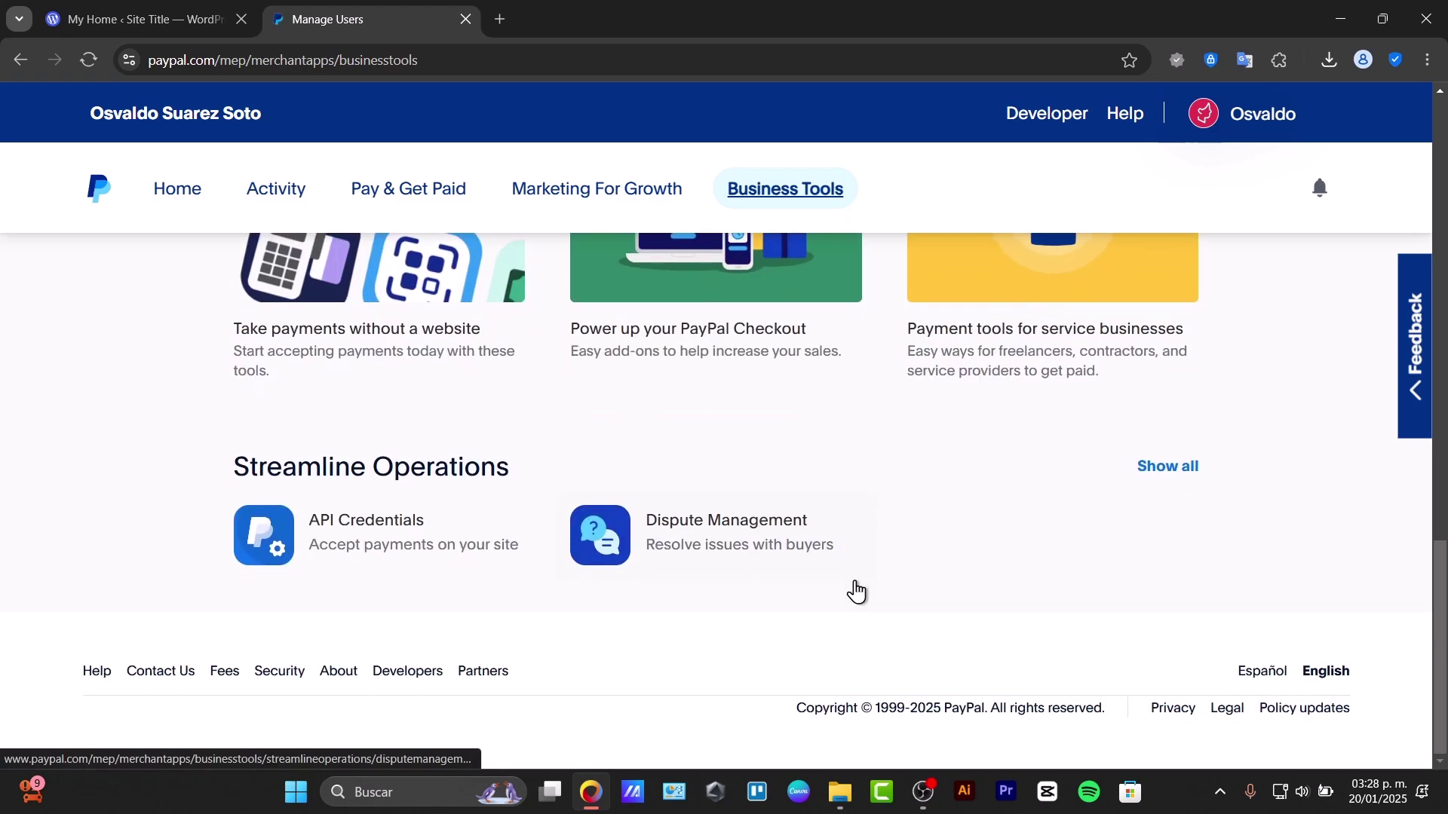
{"action": "scroll", "coordinate": [857, 591], "scroll_direction": "up", "scroll_amount": 15}
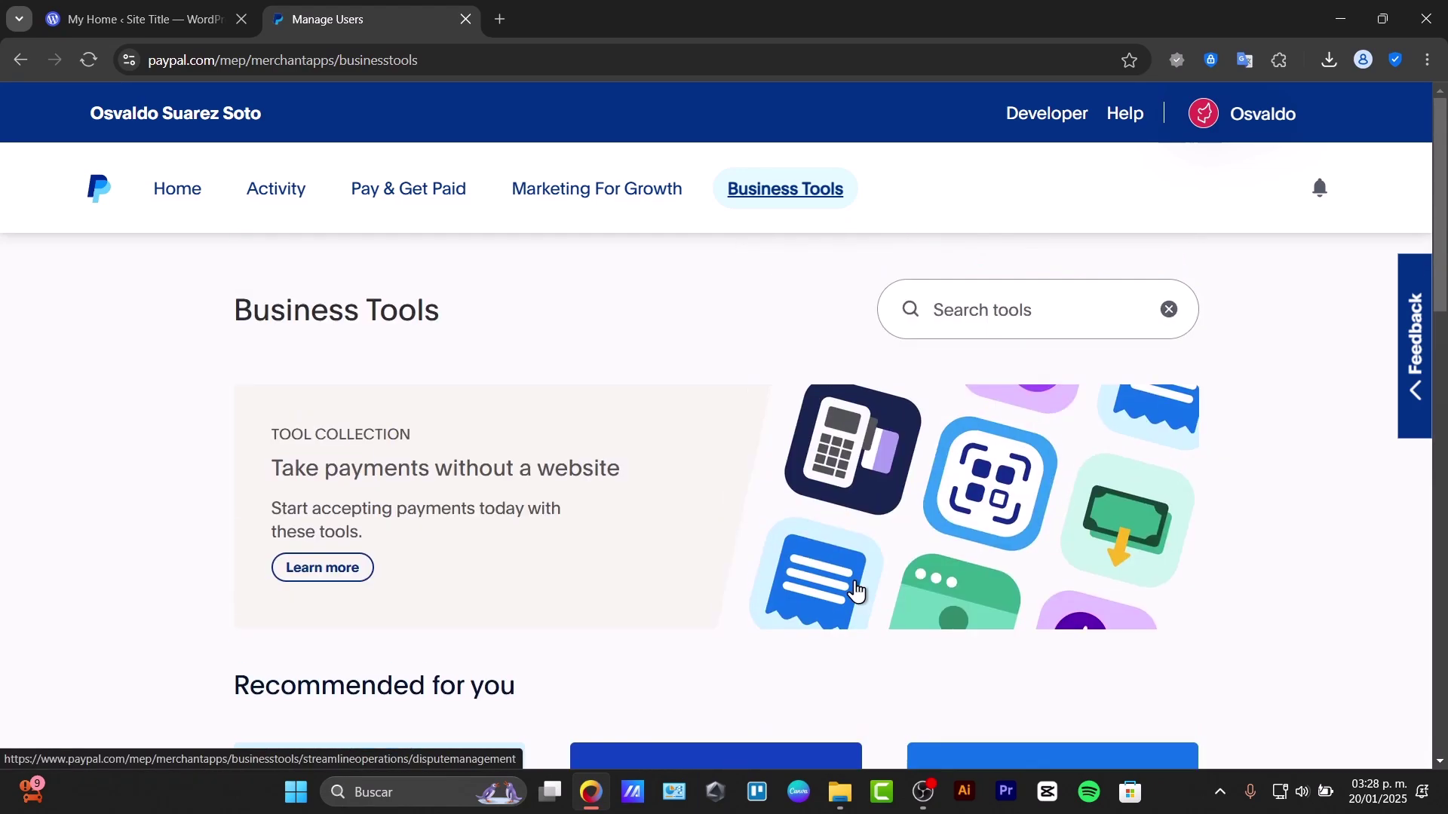
Search the business tools for 'but' and dismiss the satisfaction survey.
{"action": "left_click", "coordinate": [1008, 287]}
{"action": "type", "text": "button"}
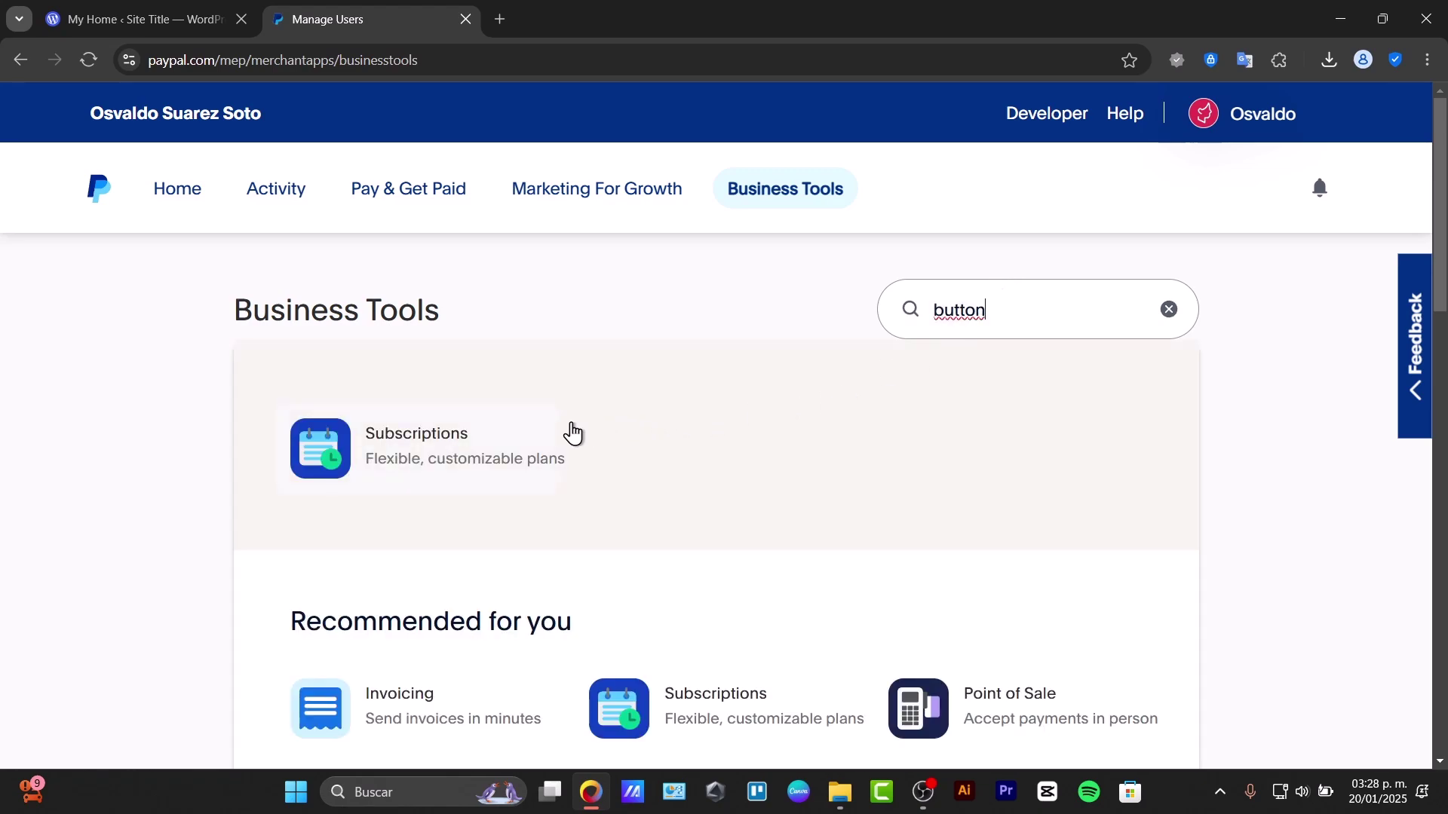
{"action": "scroll", "coordinate": [490, 460], "scroll_direction": "down", "scroll_amount": 3}
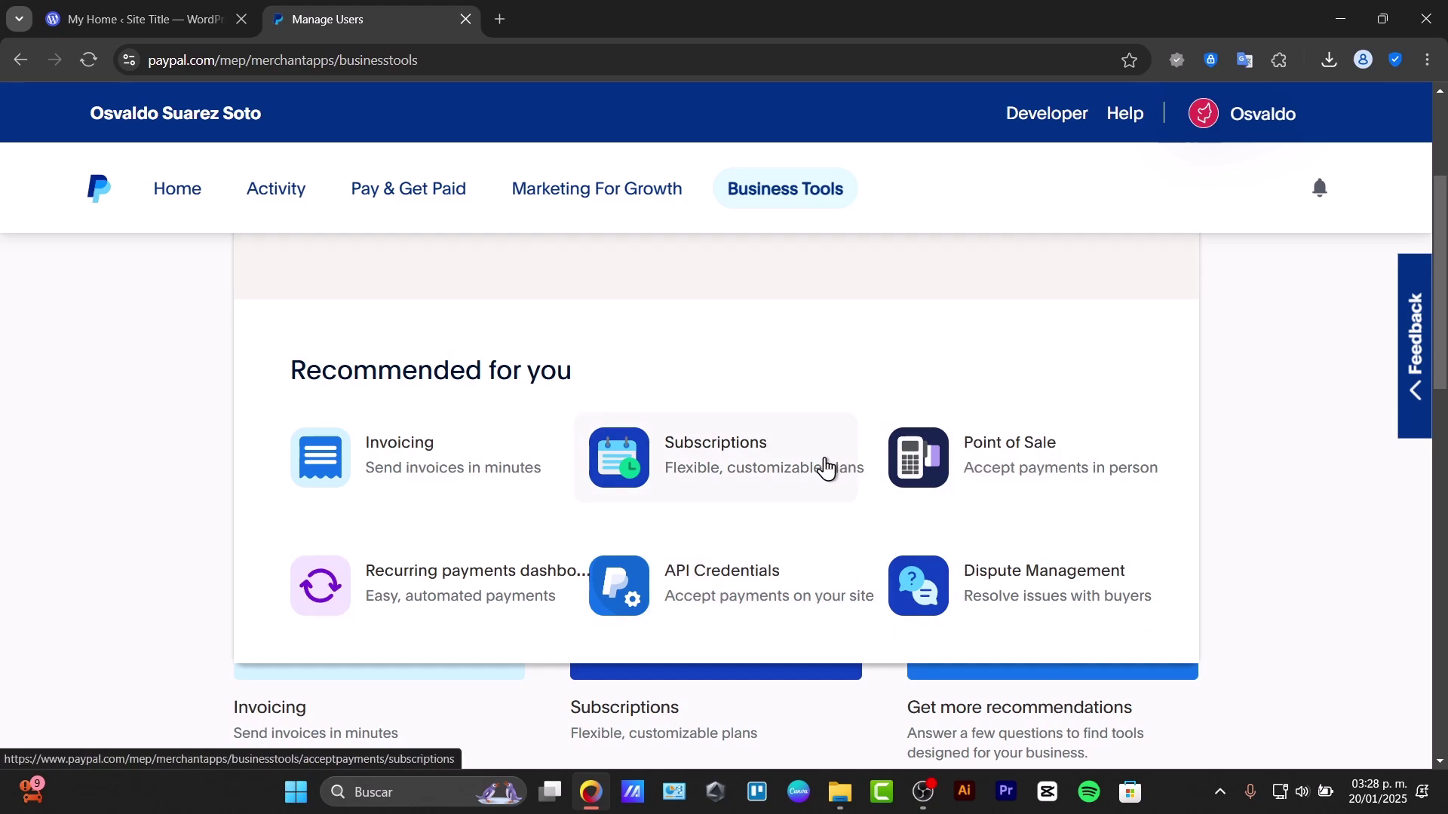
{"action": "scroll", "coordinate": [823, 471], "scroll_direction": "down", "scroll_amount": 3}
{"action": "scroll", "coordinate": [847, 633], "scroll_direction": "down", "scroll_amount": 3}
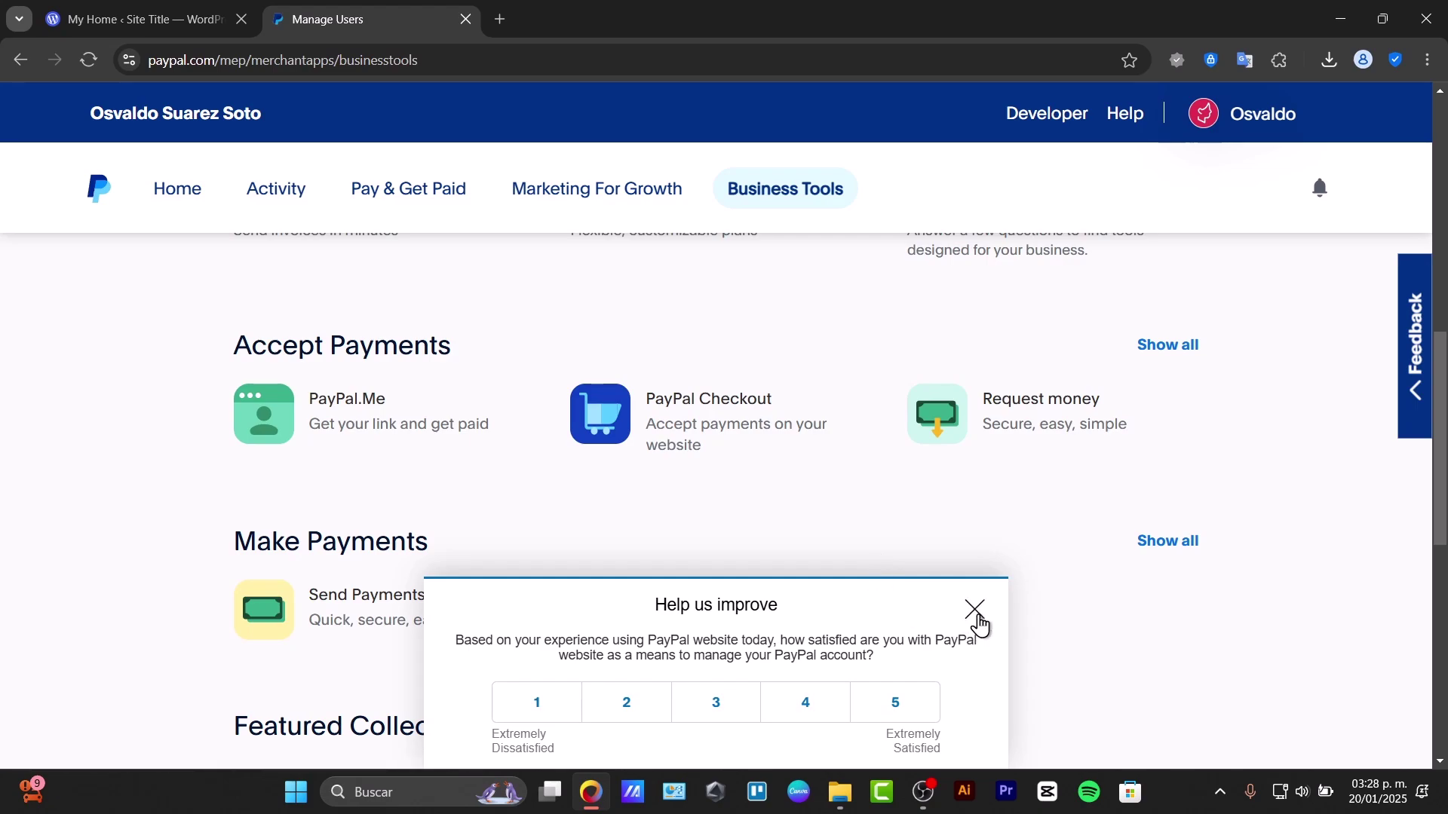
{"action": "left_click", "coordinate": [974, 612]}
Show all Accept Payments tools and look through the list.
{"action": "left_click", "coordinate": [1167, 345]}
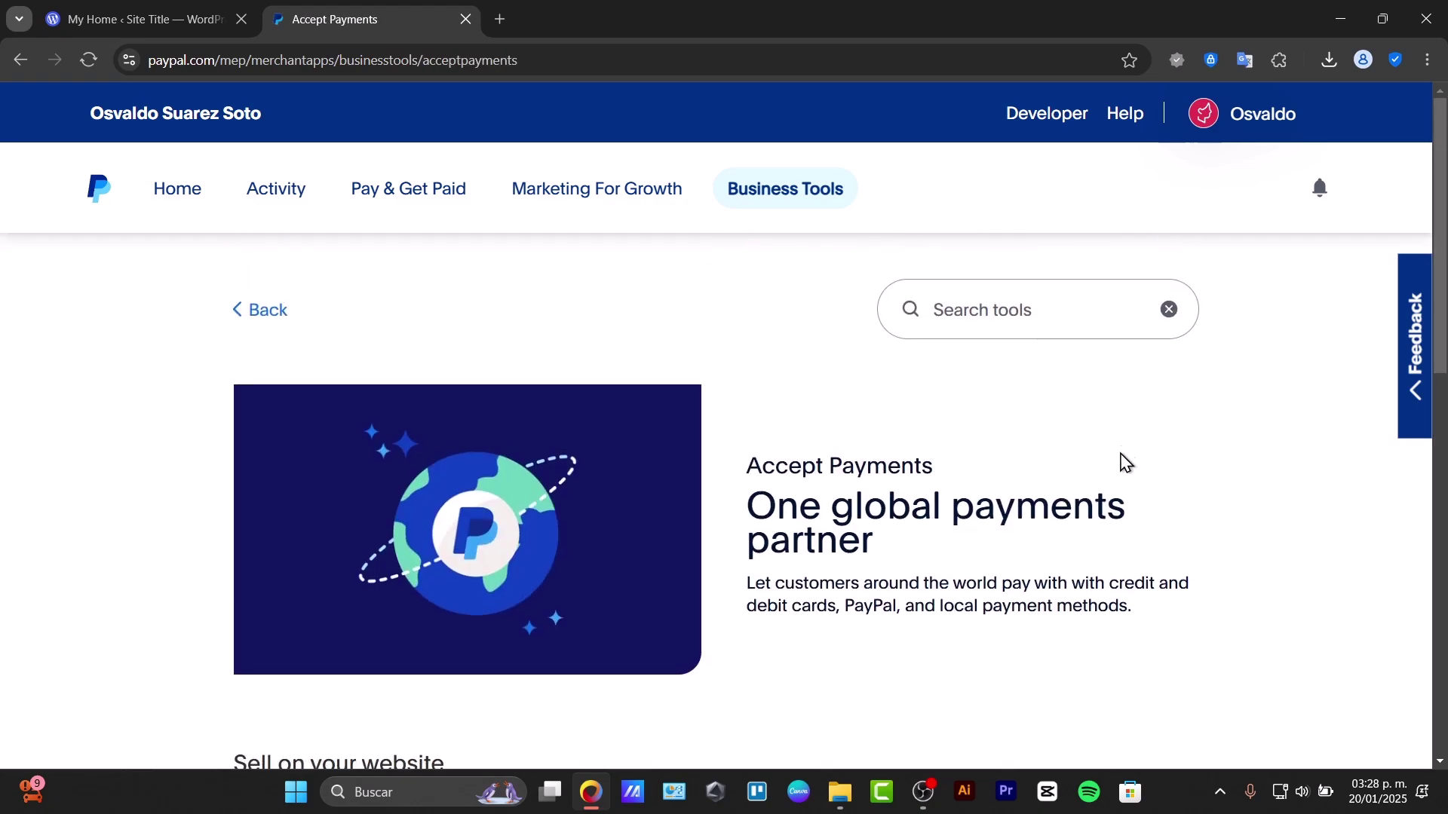
{"action": "scroll", "coordinate": [988, 542], "scroll_direction": "down", "scroll_amount": 3}
{"action": "scroll", "coordinate": [976, 540], "scroll_direction": "down", "scroll_amount": 3}
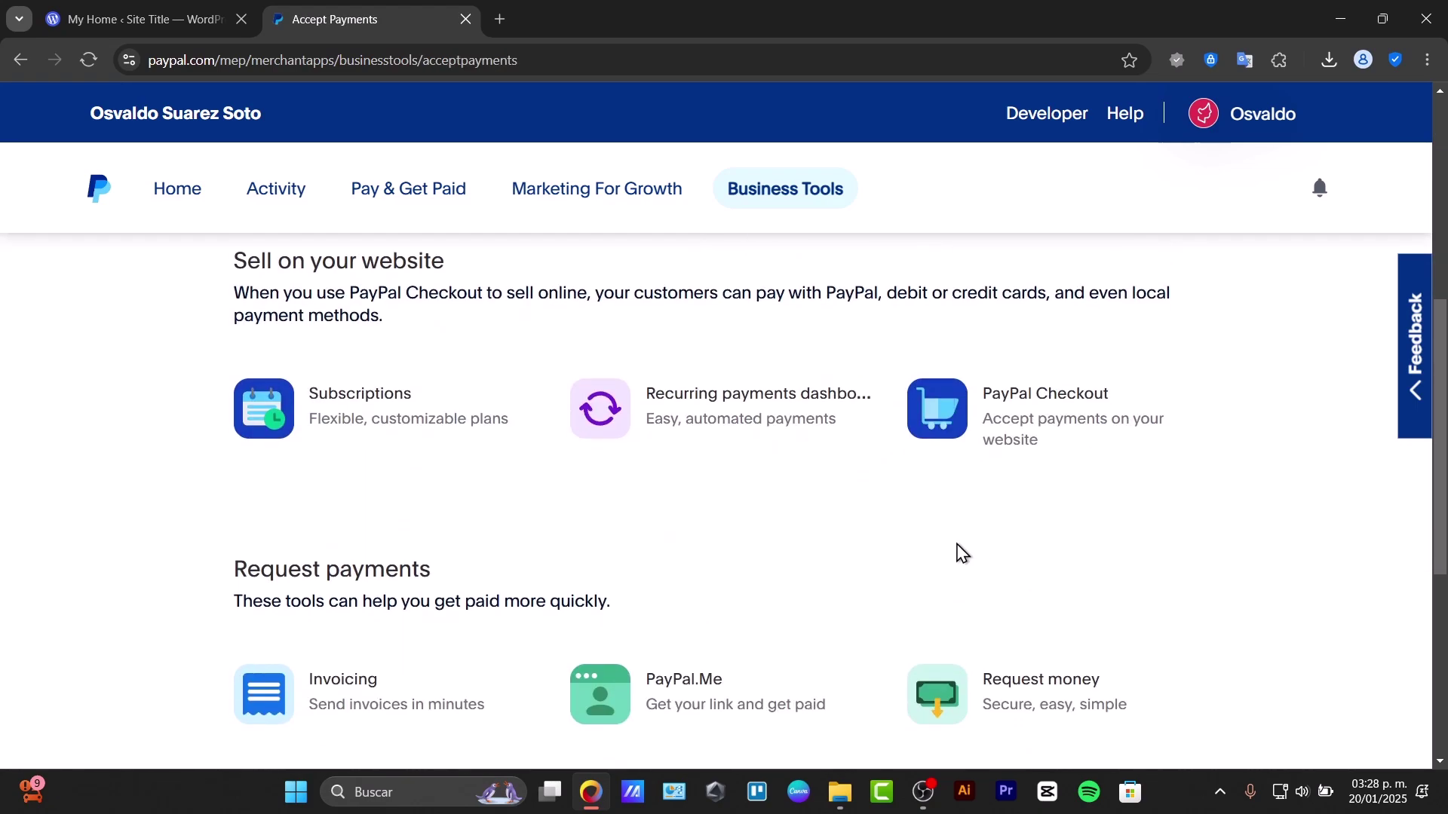
{"action": "scroll", "coordinate": [702, 588], "scroll_direction": "down", "scroll_amount": 3}
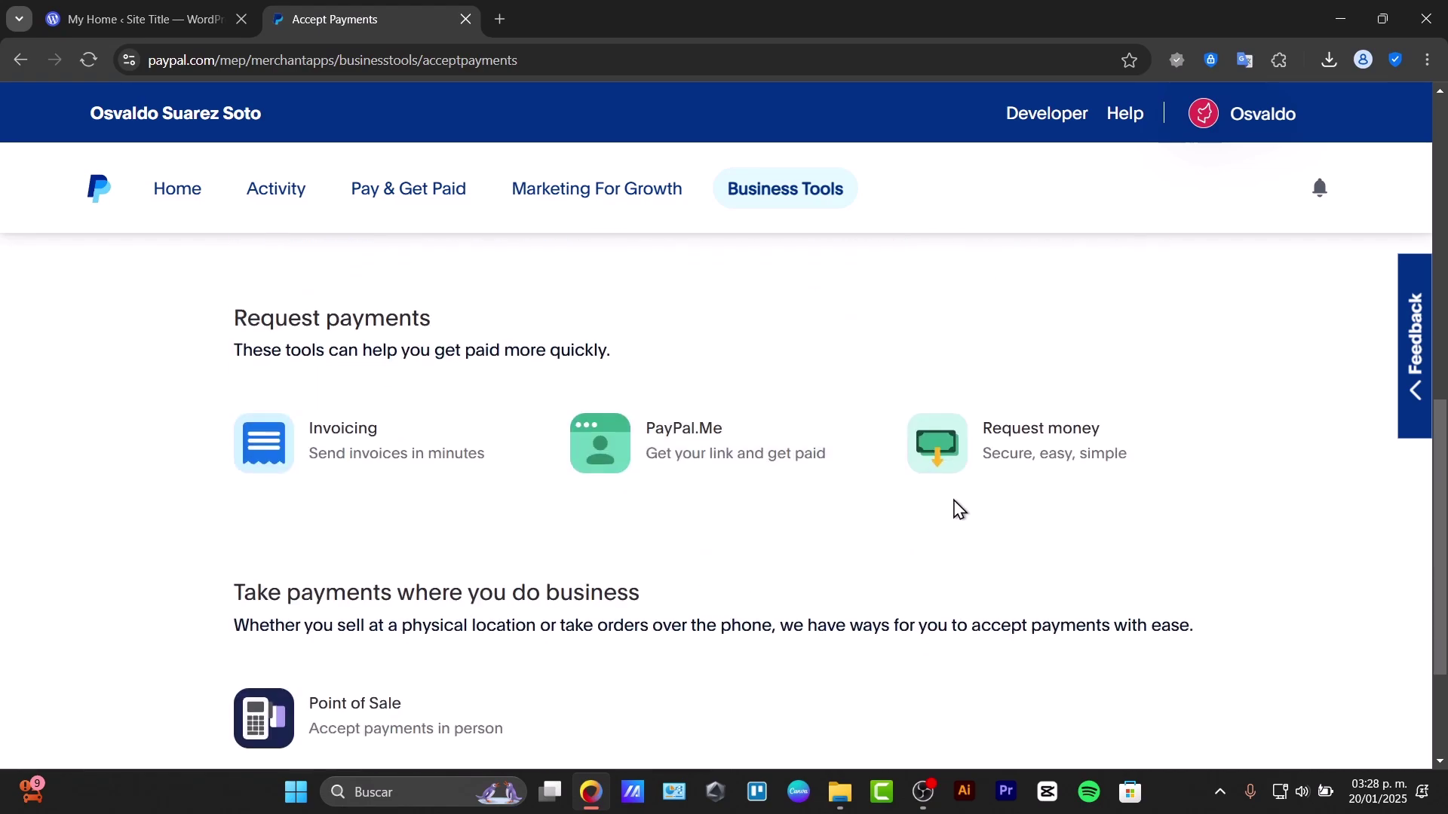
{"action": "scroll", "coordinate": [867, 585], "scroll_direction": "down", "scroll_amount": 3}
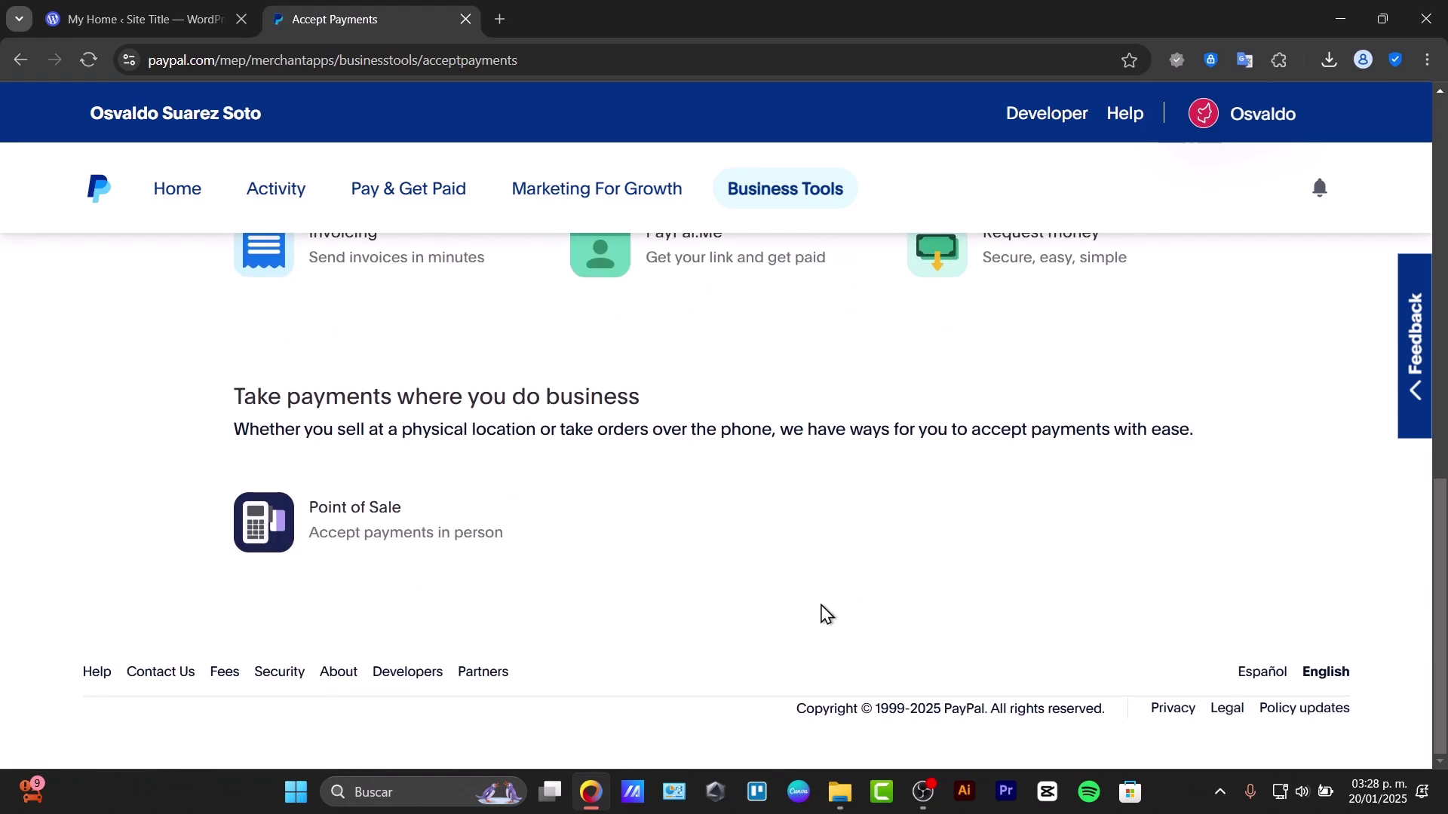
{"action": "scroll", "coordinate": [824, 611], "scroll_direction": "up", "scroll_amount": 12}
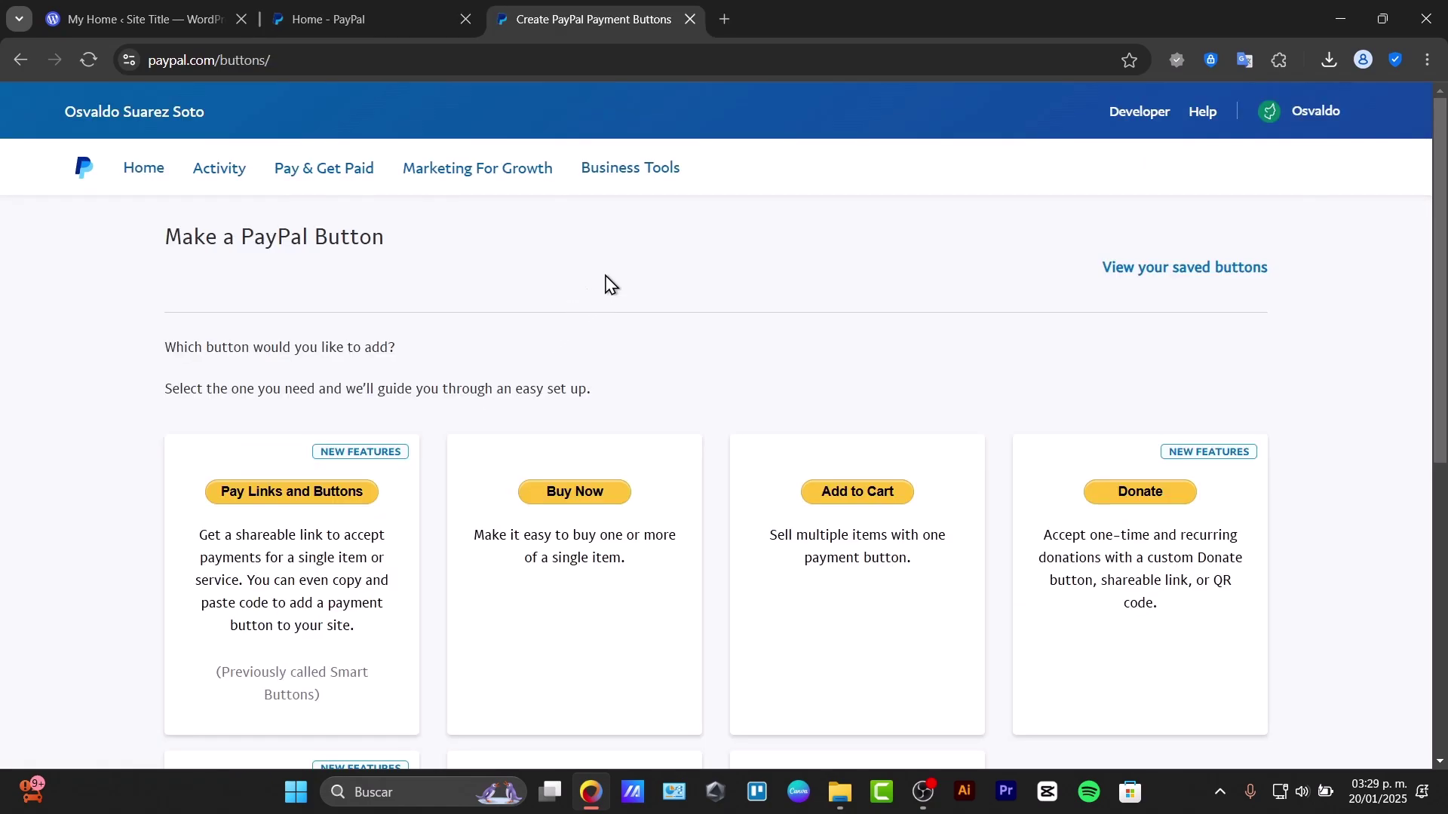
Search Google for 'paypla boutton' in a new browser tab.
{"action": "left_click", "coordinate": [725, 18]}
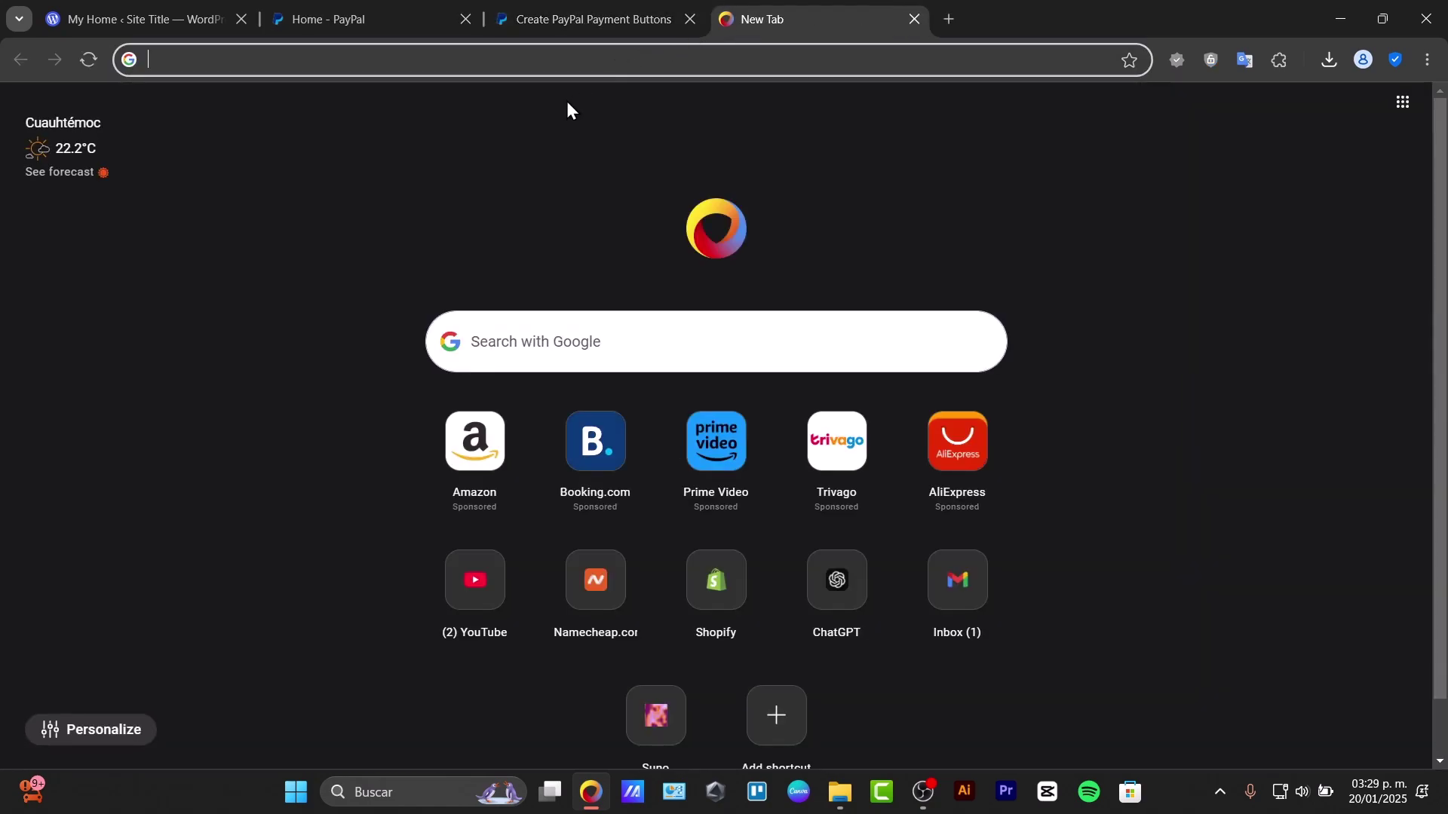
{"action": "left_click", "coordinate": [385, 14]}
{"action": "left_click", "coordinate": [725, 18]}
{"action": "type", "text": "pya"}
{"action": "key", "text": "BackSpace"}
{"action": "key", "text": "BackSpace"}
{"action": "type", "text": "aypla"}
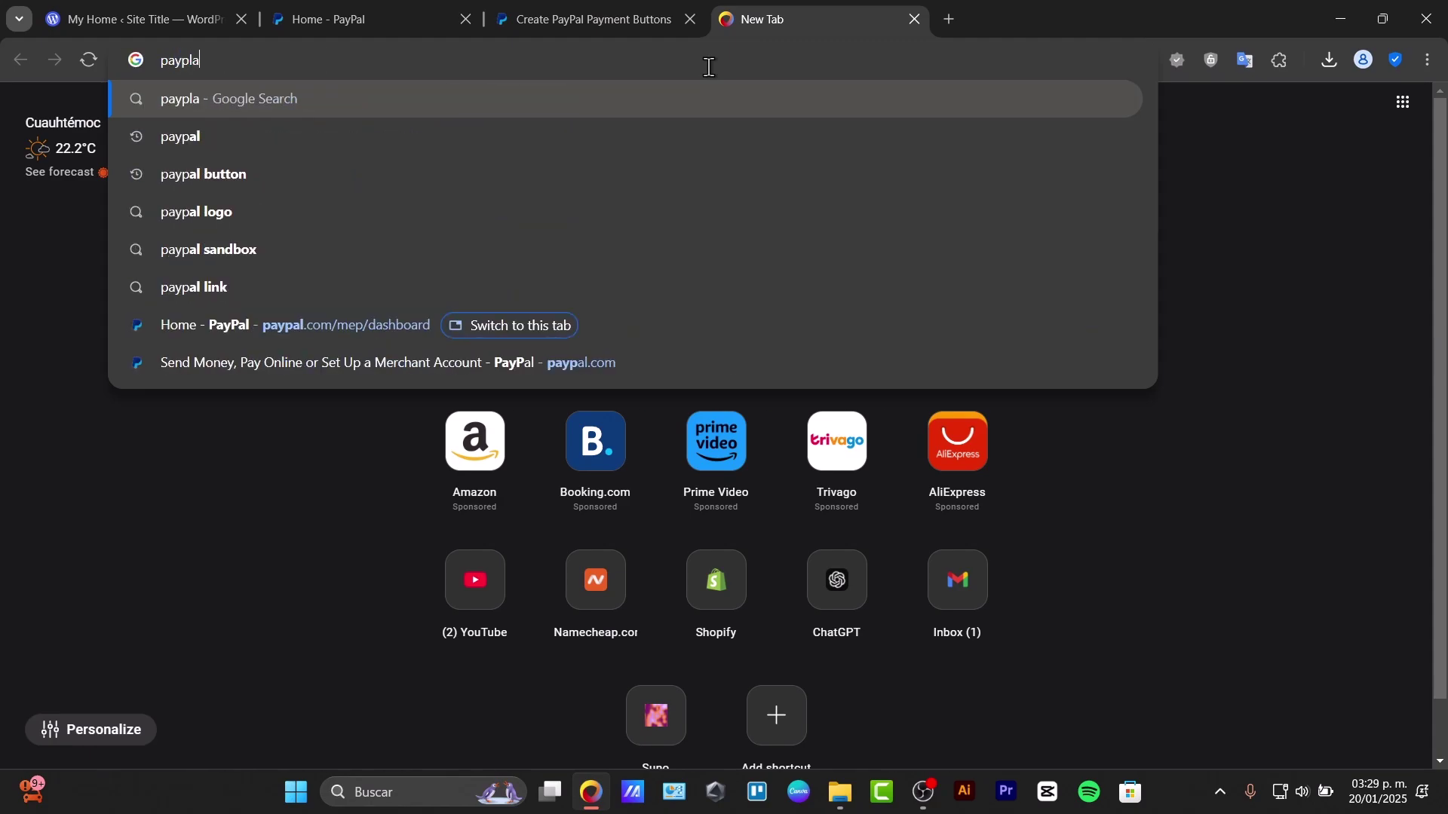
{"action": "type", "text": " boutton"}
{"action": "key", "text": "Return"}
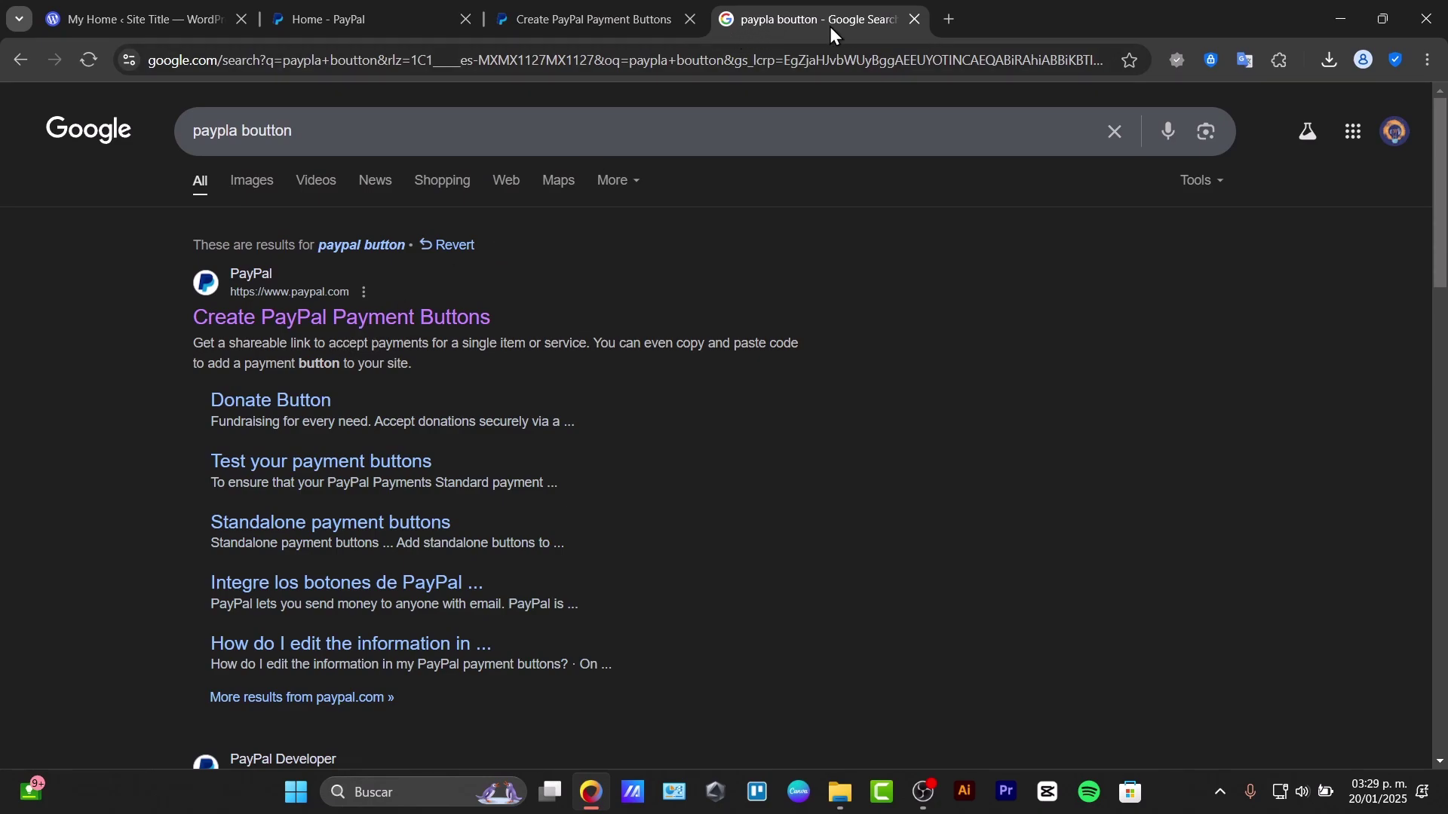
Close the search results tab and choose the Donate option on Make a PayPal Button.
{"action": "left_click", "coordinate": [915, 18]}
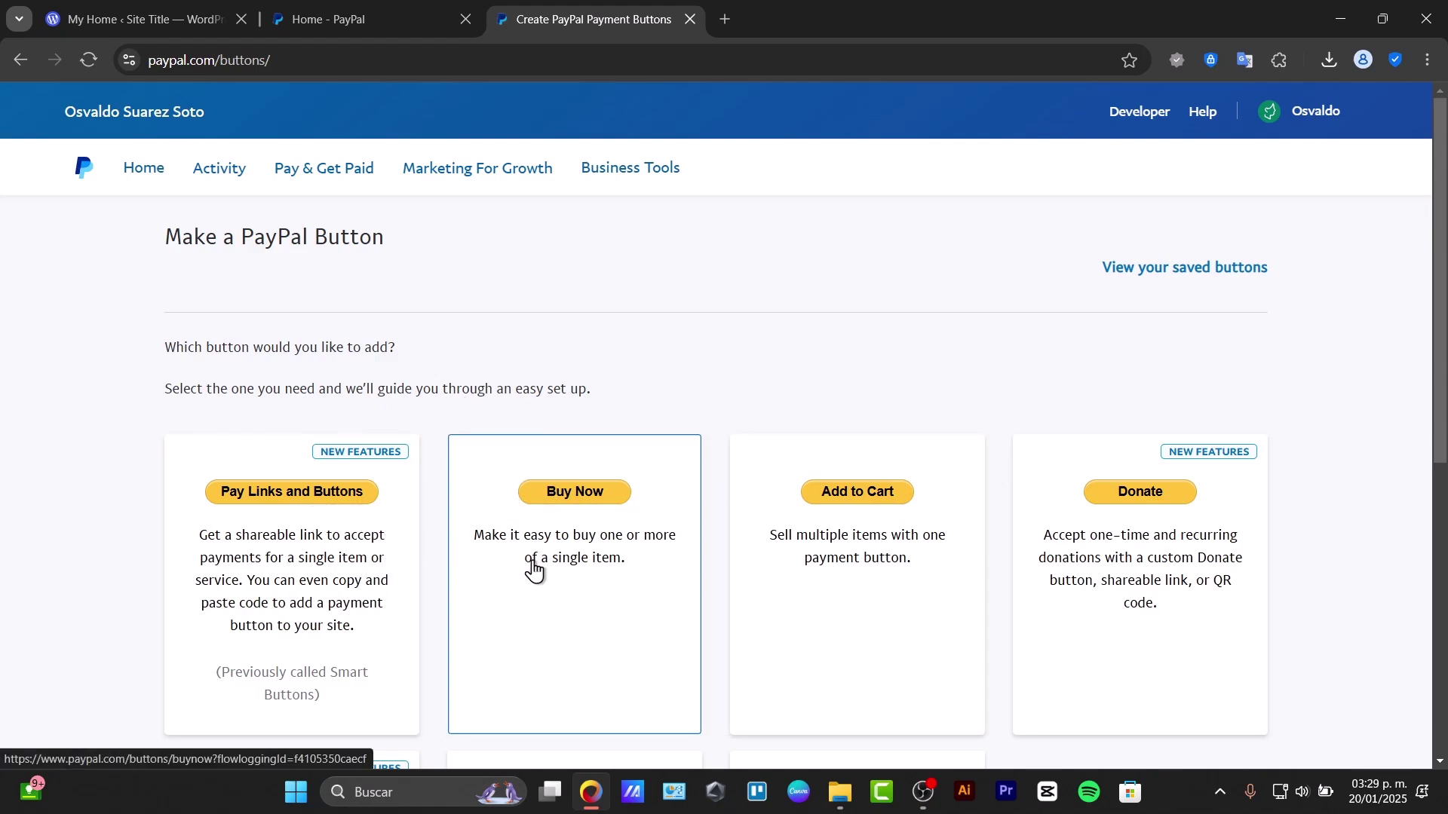
{"action": "scroll", "coordinate": [1201, 556], "scroll_direction": "down", "scroll_amount": 7}
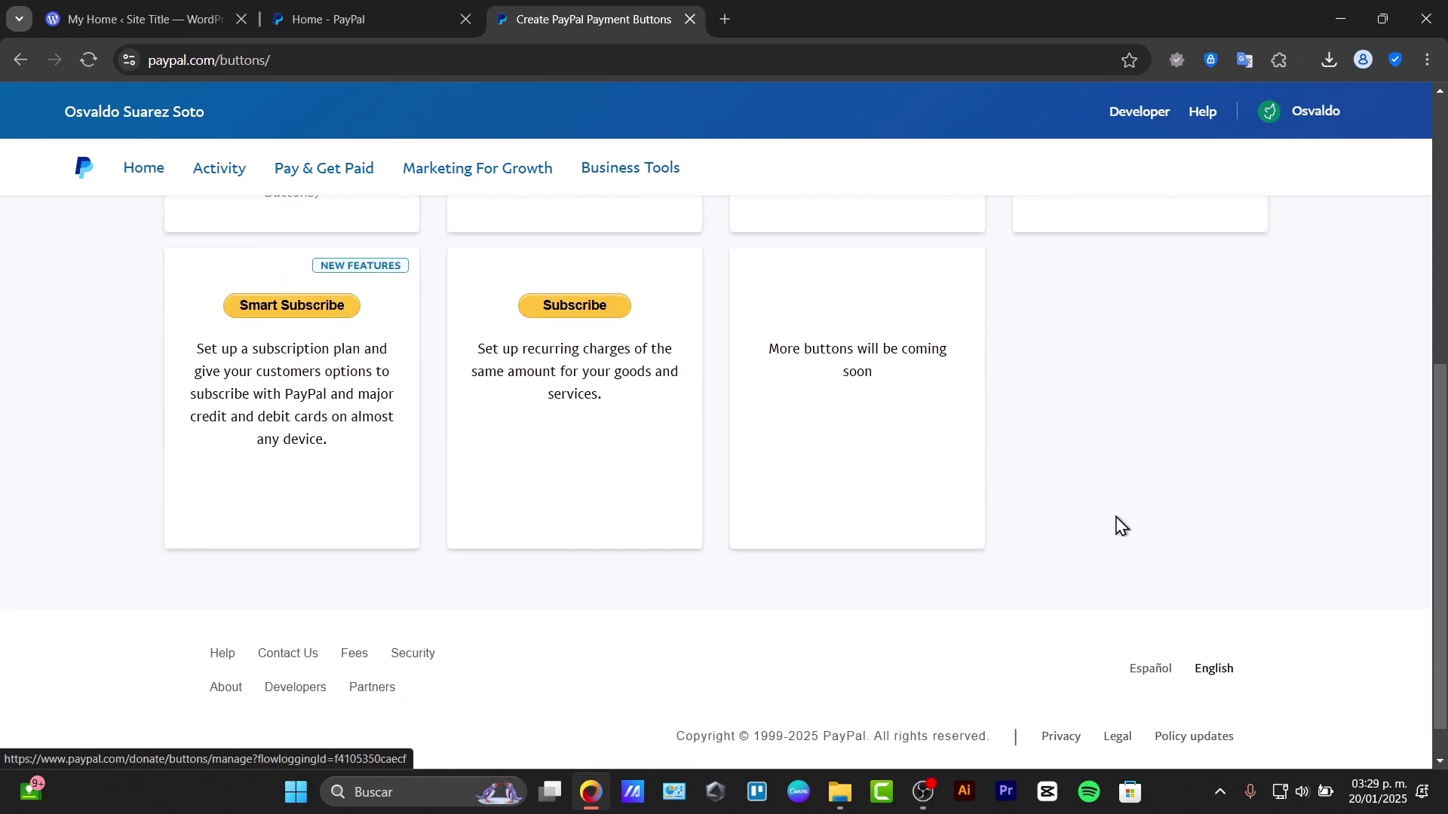
{"action": "scroll", "coordinate": [1322, 527], "scroll_direction": "up", "scroll_amount": 7}
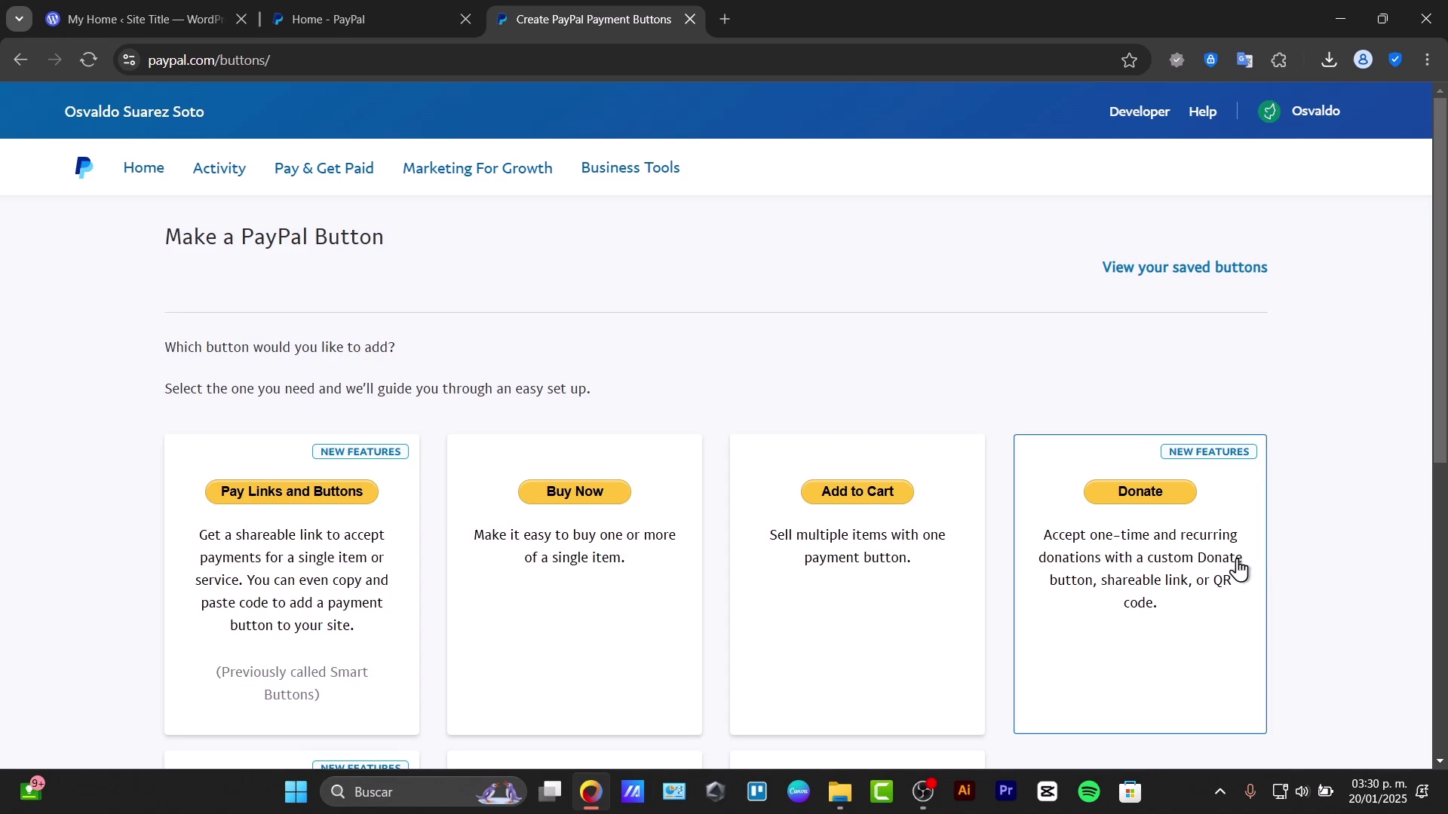
{"action": "left_click", "coordinate": [1189, 573]}
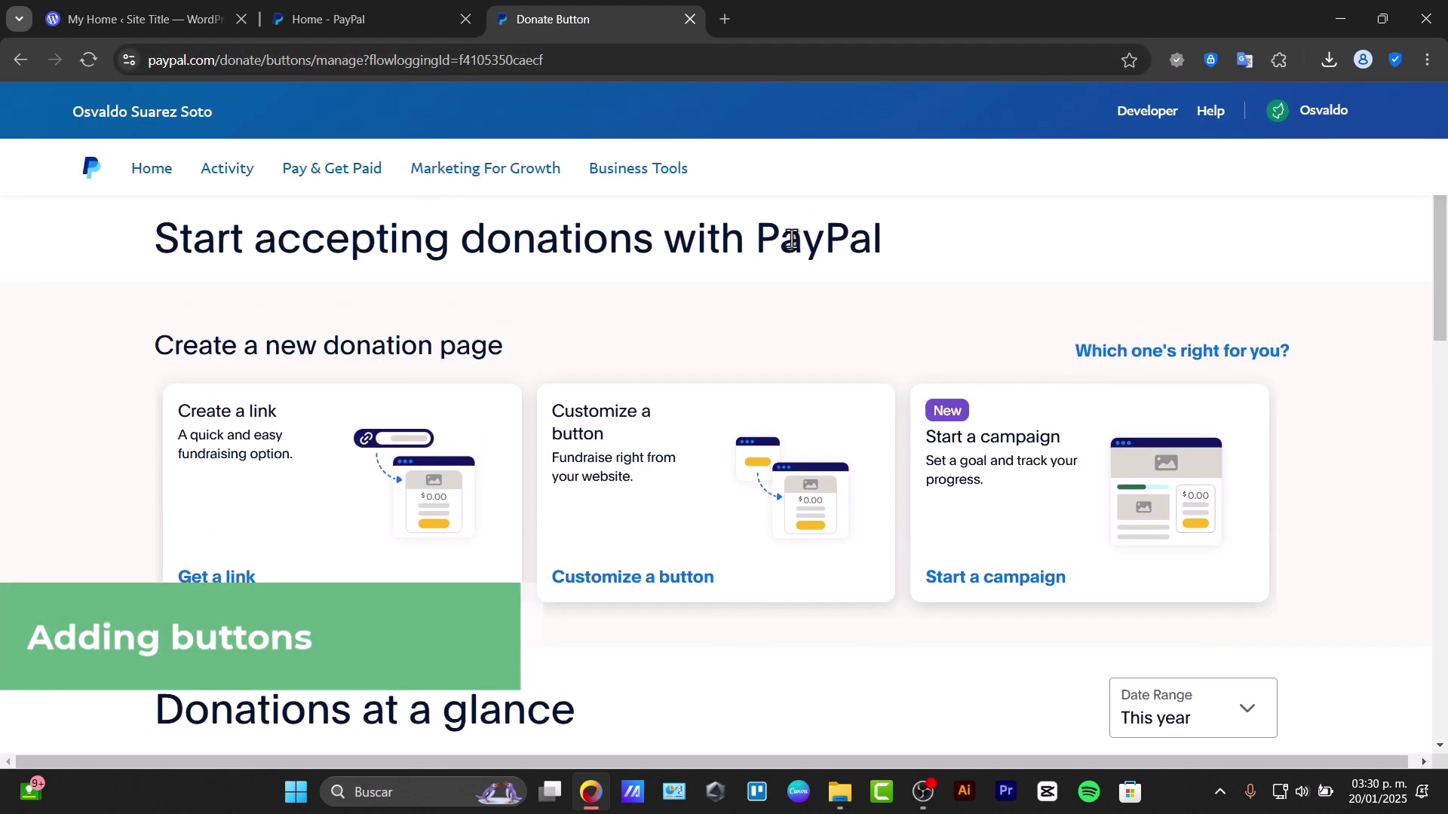
Review the Donate page and start a new donation page with Get a link.
{"action": "left_click_drag", "start_coordinate": [792, 240], "coordinate": [1111, 259]}
{"action": "scroll", "coordinate": [1112, 259], "scroll_direction": "down", "scroll_amount": 3}
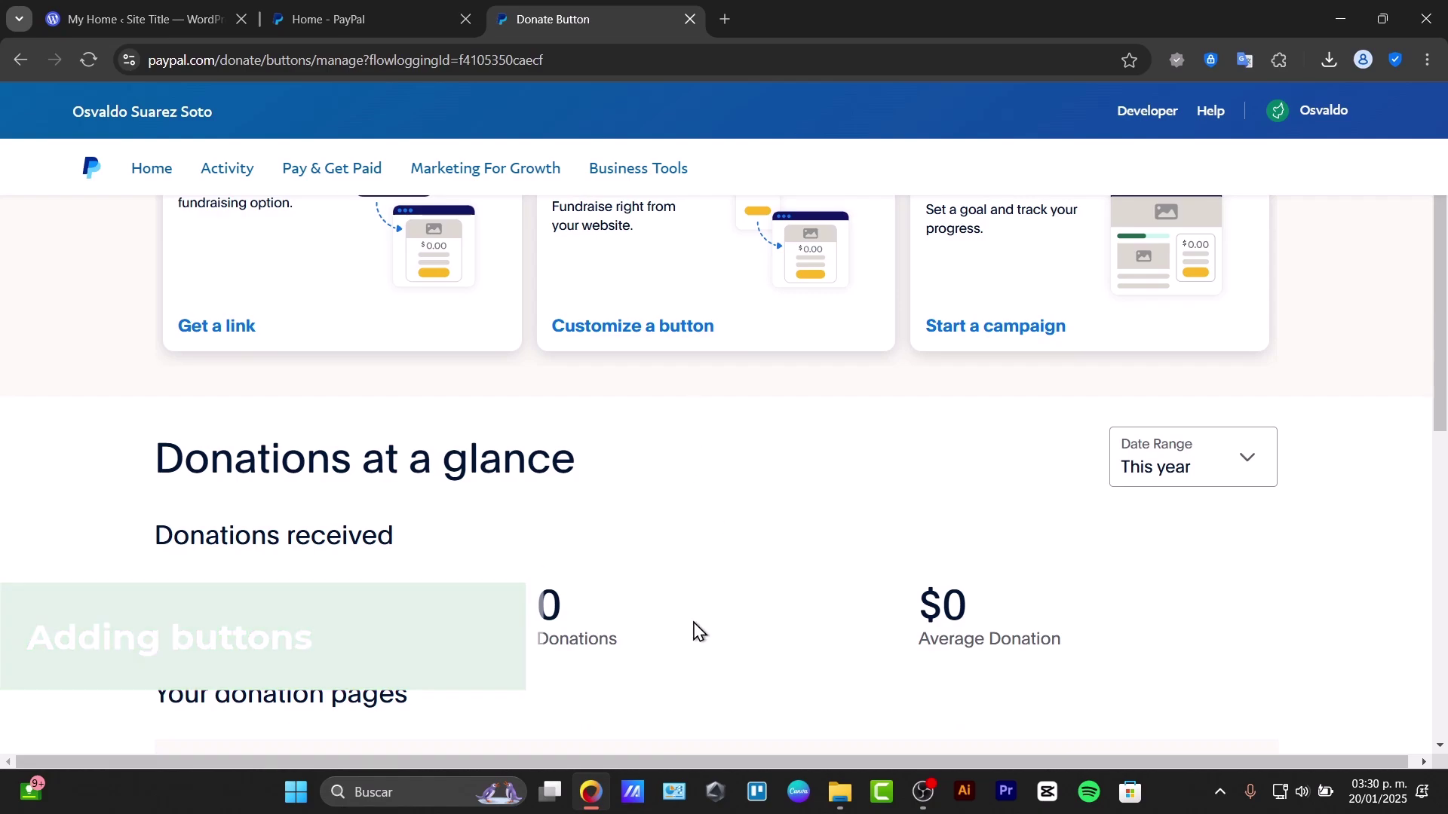
{"action": "scroll", "coordinate": [683, 630], "scroll_direction": "down", "scroll_amount": 3}
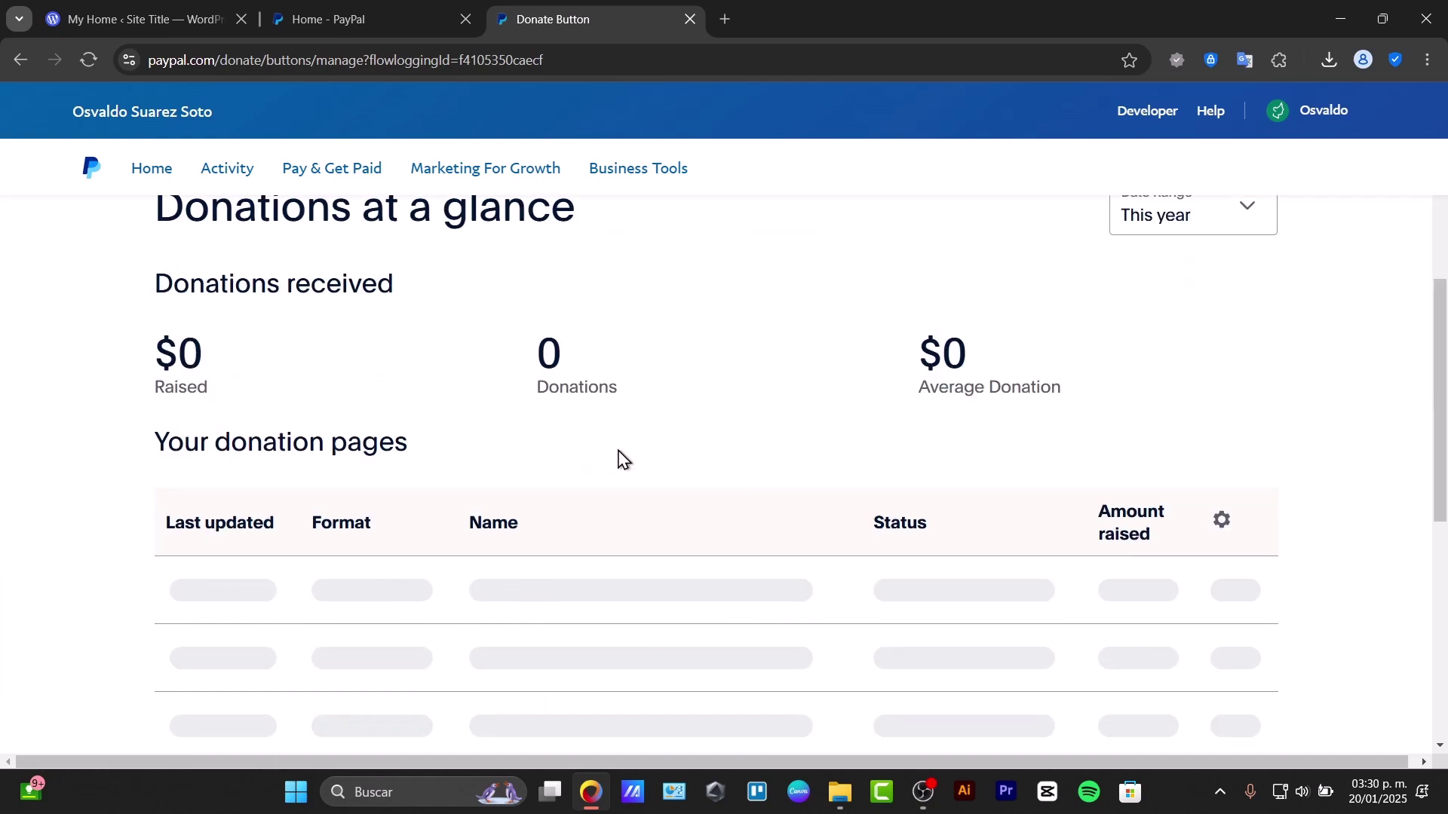
{"action": "scroll", "coordinate": [622, 458], "scroll_direction": "up", "scroll_amount": 6}
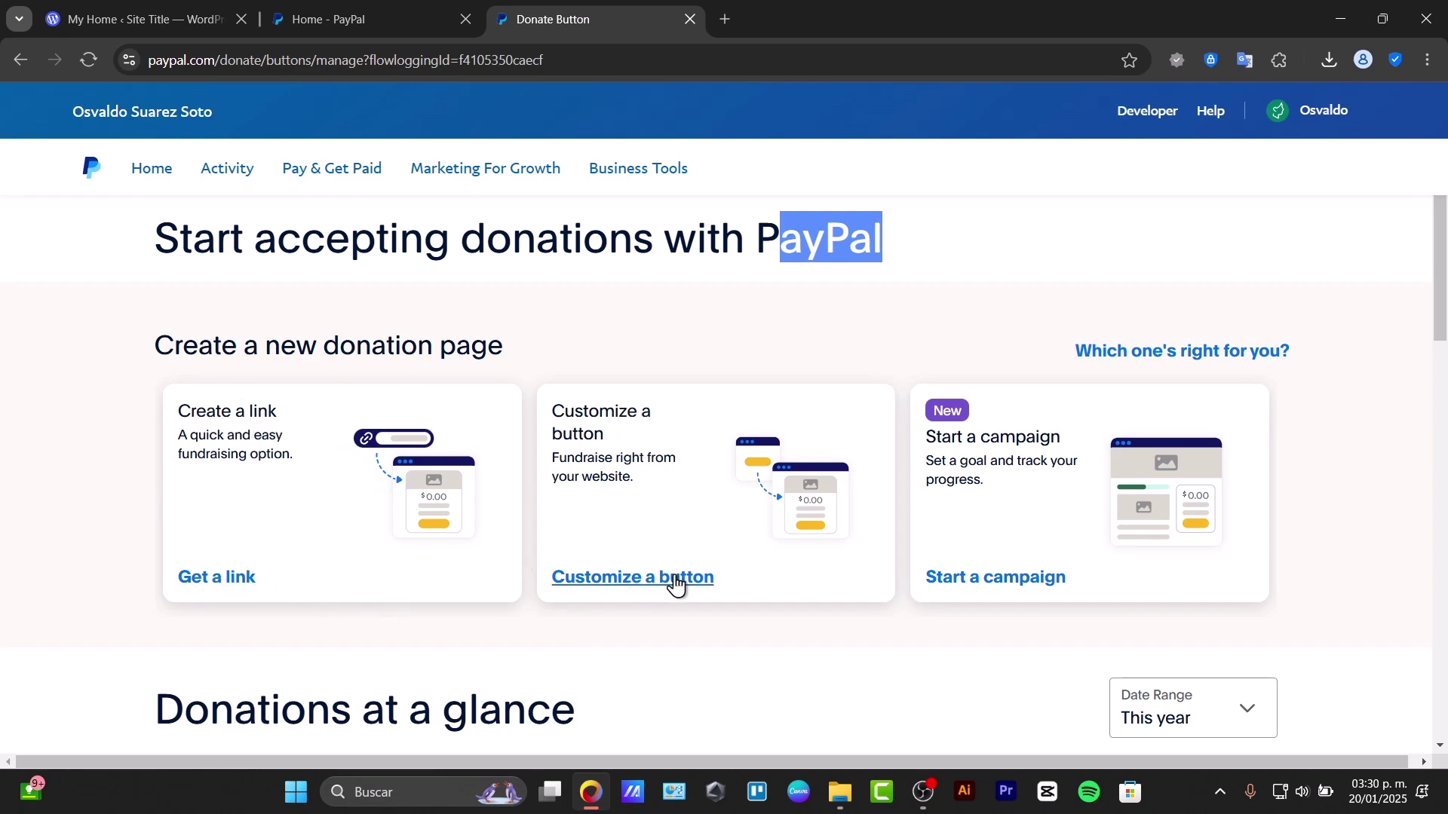
{"action": "left_click", "coordinate": [212, 581]}
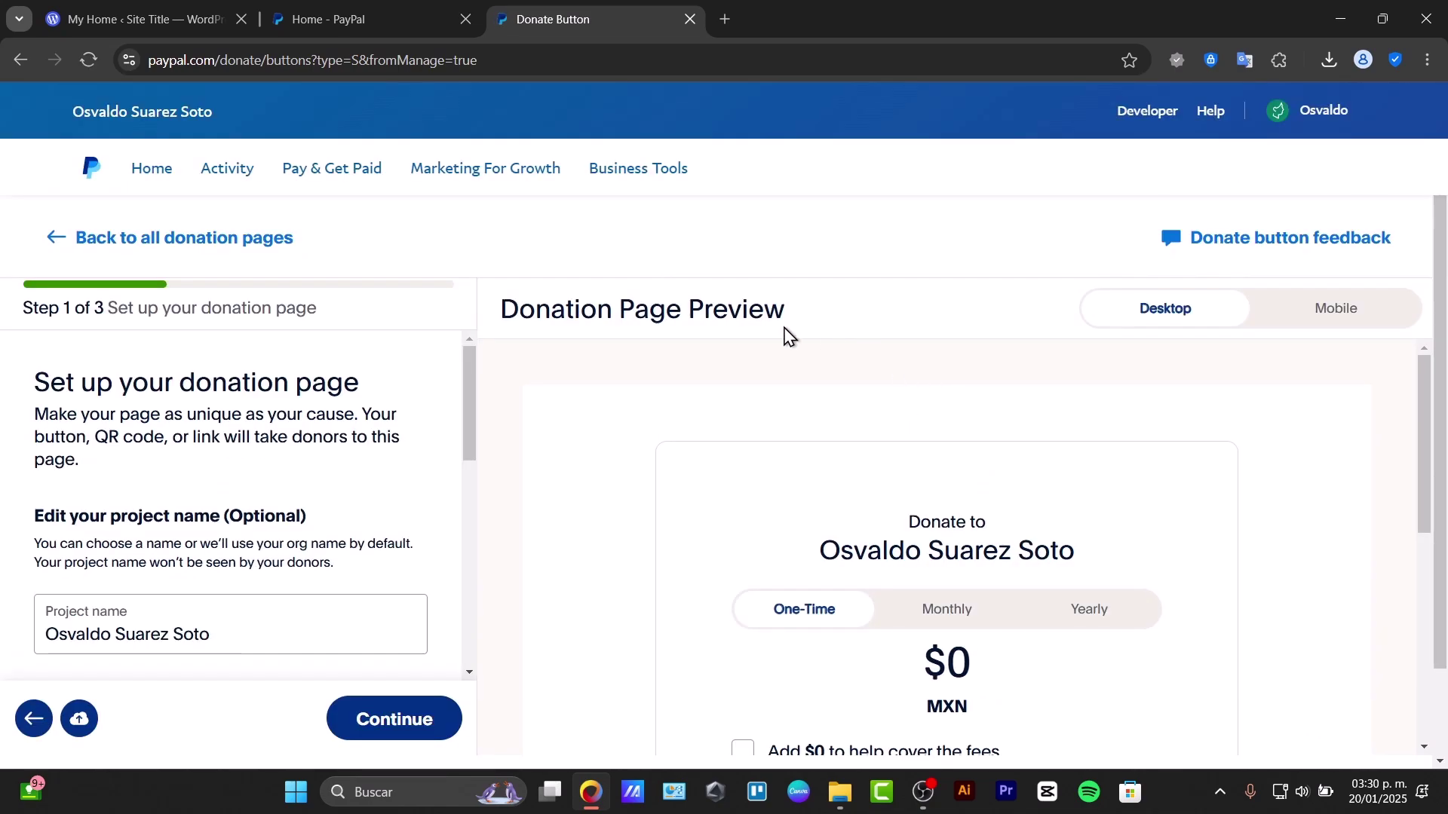
Replace the project name with 'Tech Express Project'.
{"action": "scroll", "coordinate": [324, 612], "scroll_direction": "down", "scroll_amount": 3}
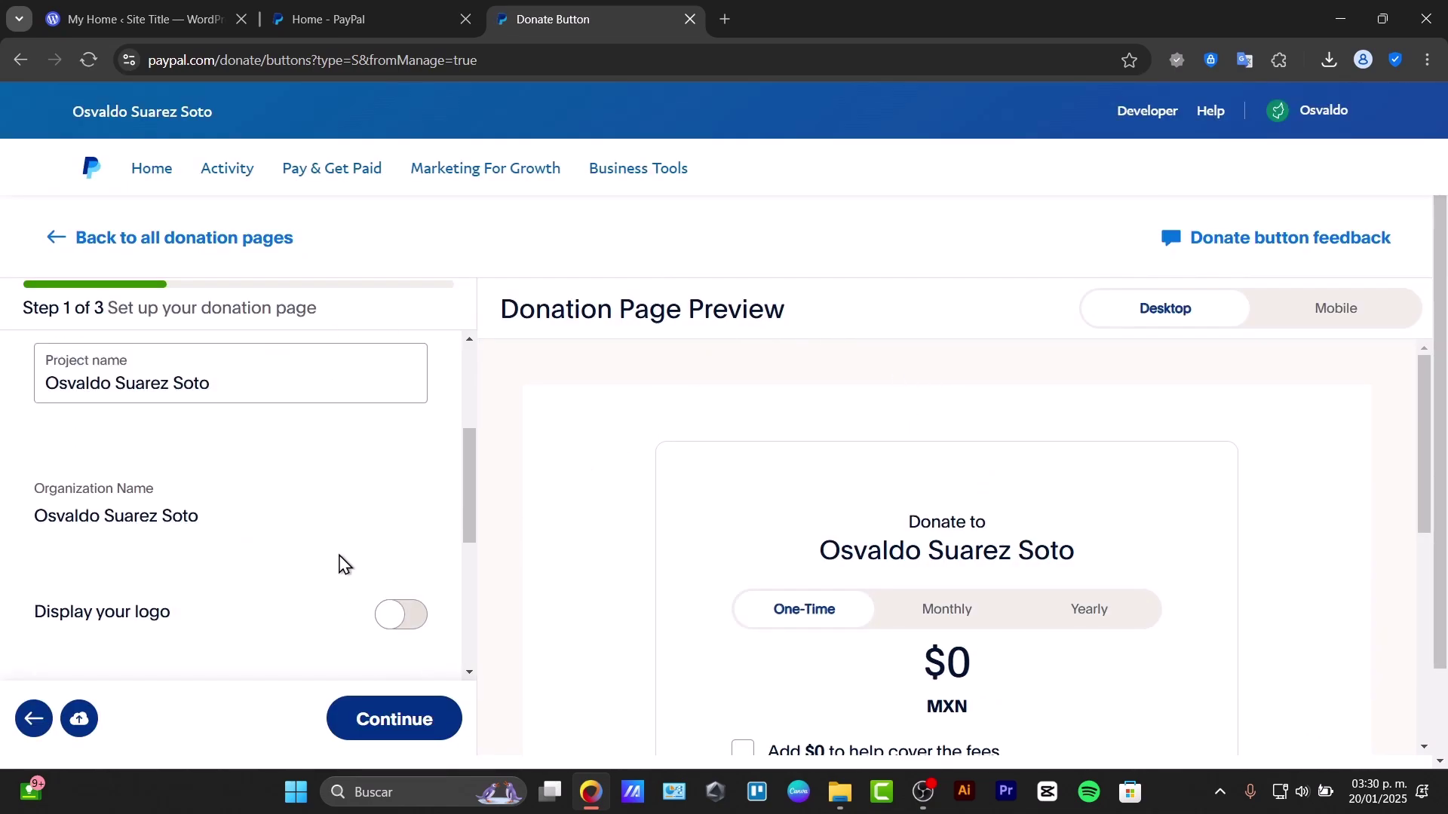
{"action": "scroll", "coordinate": [317, 581], "scroll_direction": "up", "scroll_amount": 3}
{"action": "triple_click", "coordinate": [224, 624]}
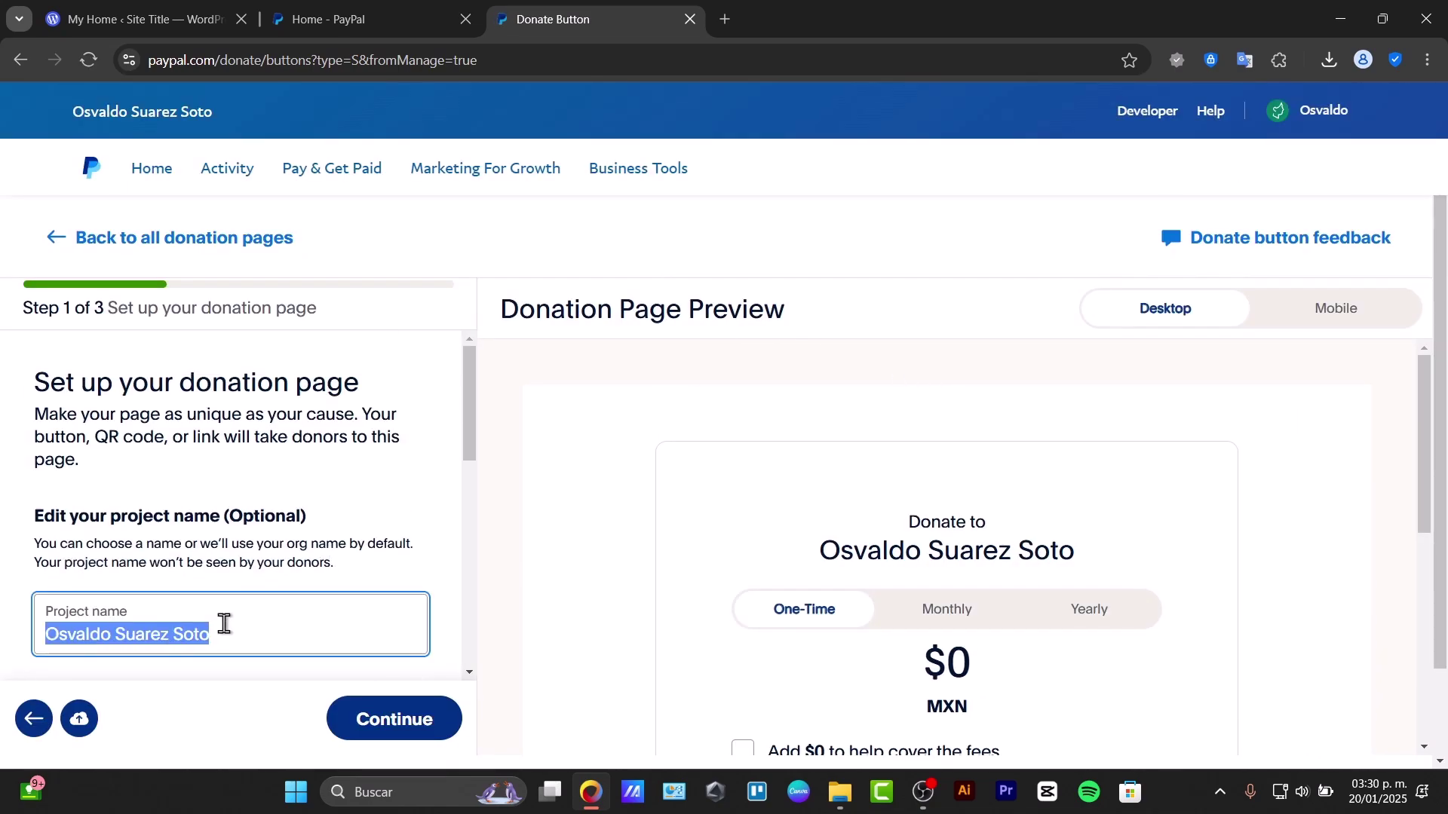
{"action": "type", "text": "Tech Express Project"}
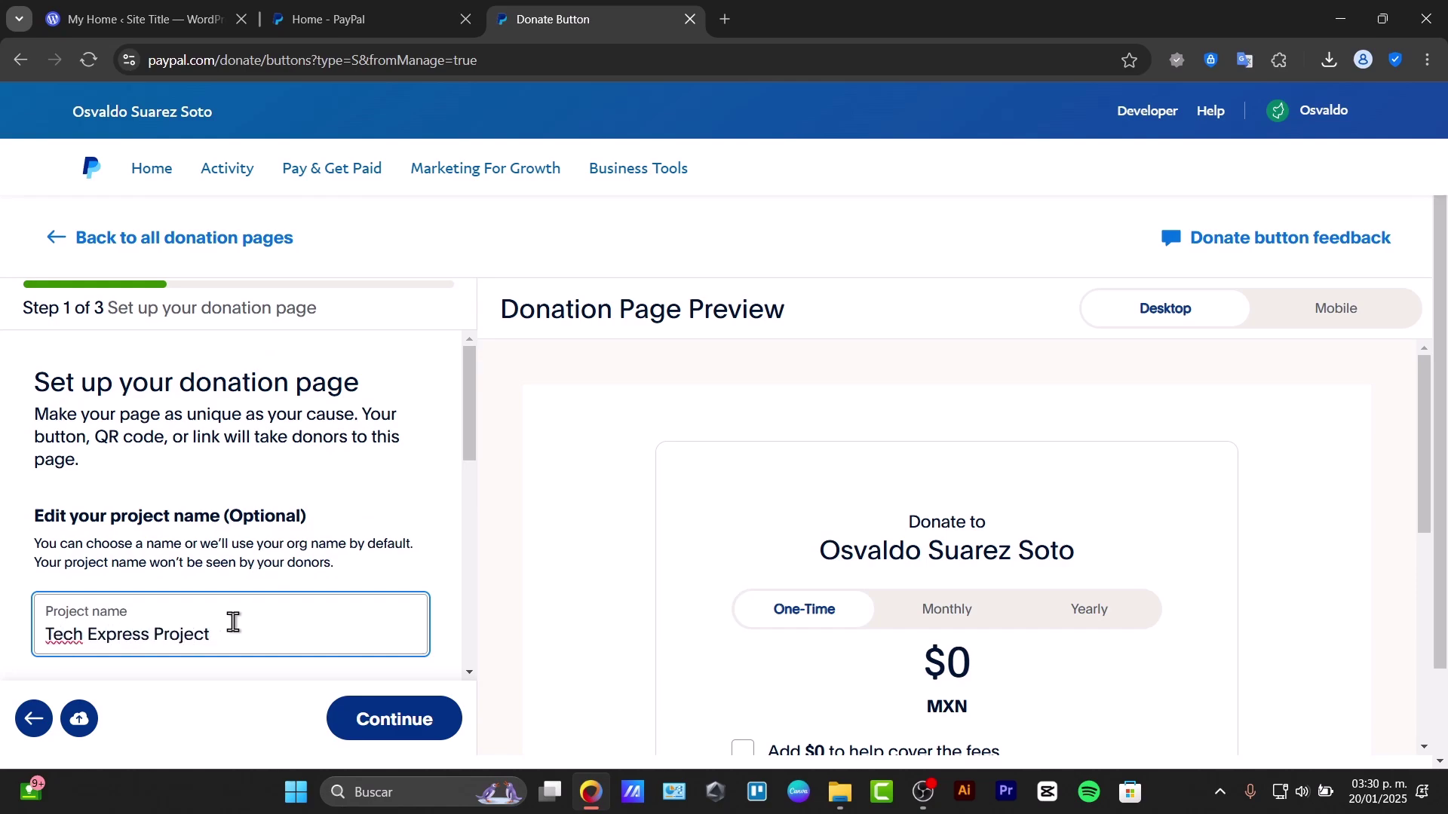
Enter 'Save the project here' as the donation purpose and continue to Step 2.
{"action": "scroll", "coordinate": [226, 615], "scroll_direction": "down", "scroll_amount": 3}
{"action": "scroll", "coordinate": [190, 509], "scroll_direction": "down", "scroll_amount": 3}
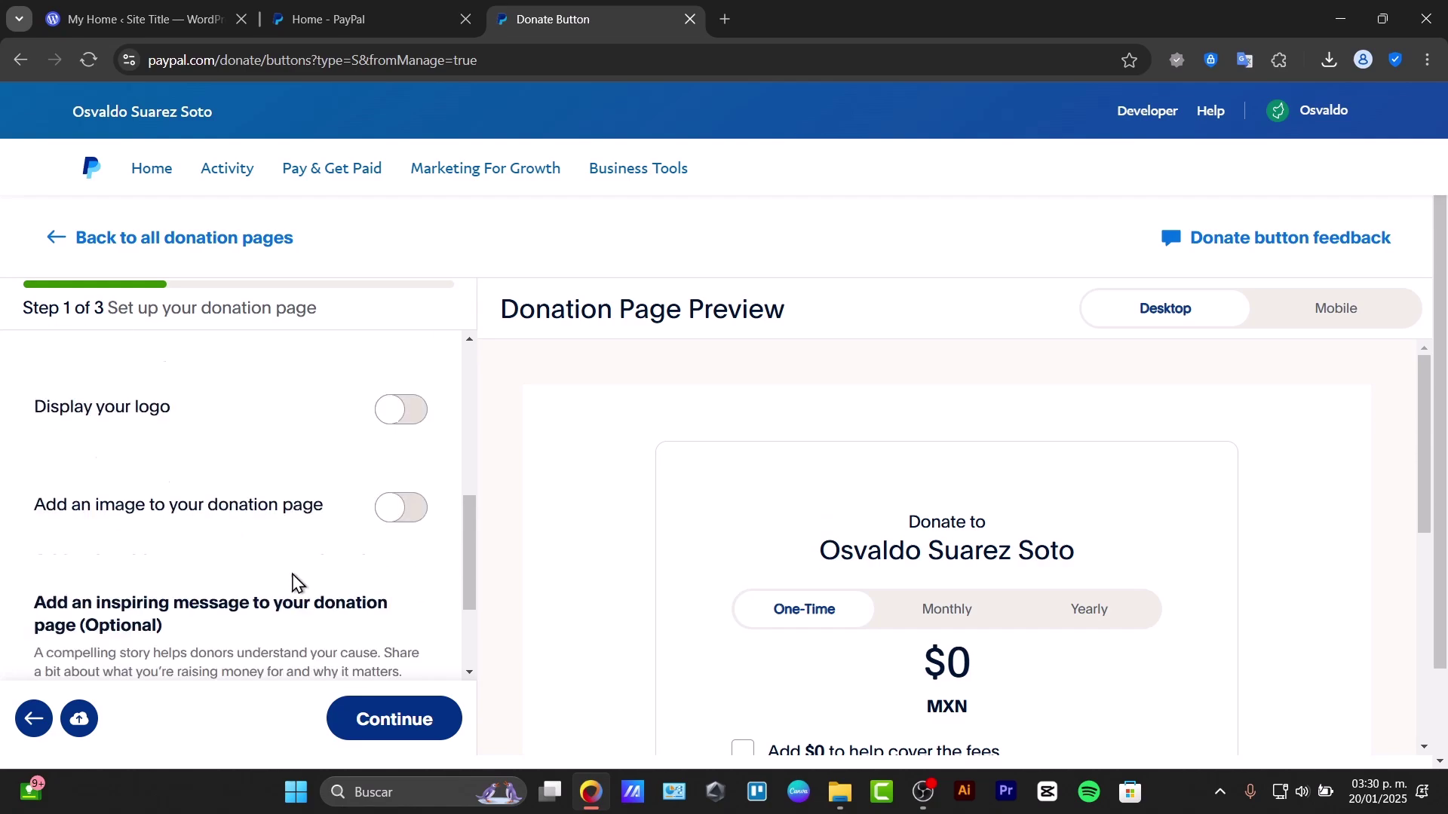
{"action": "scroll", "coordinate": [349, 507], "scroll_direction": "down", "scroll_amount": 2}
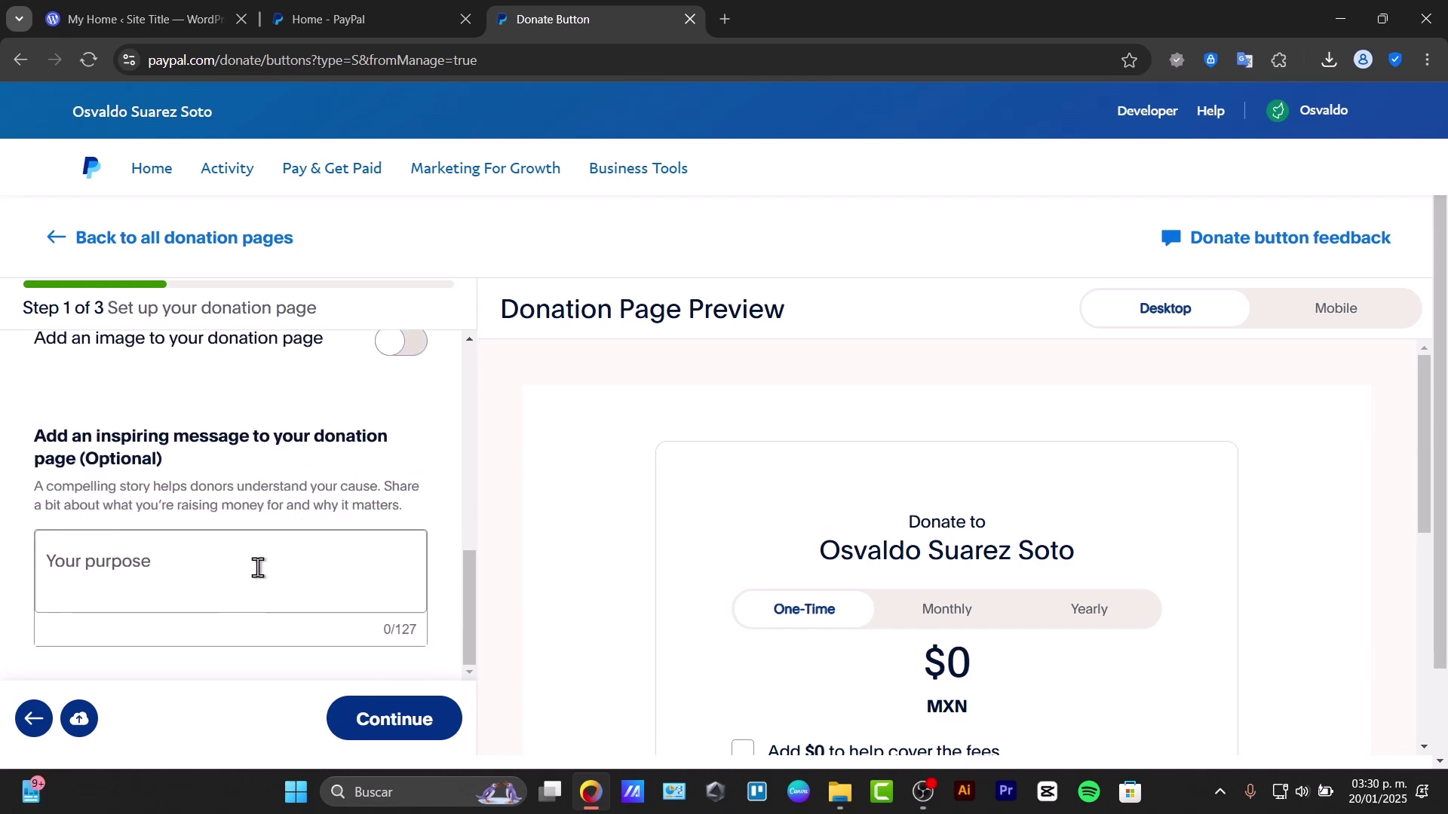
{"action": "left_click", "coordinate": [258, 572]}
{"action": "type", "text": "SAVE"}
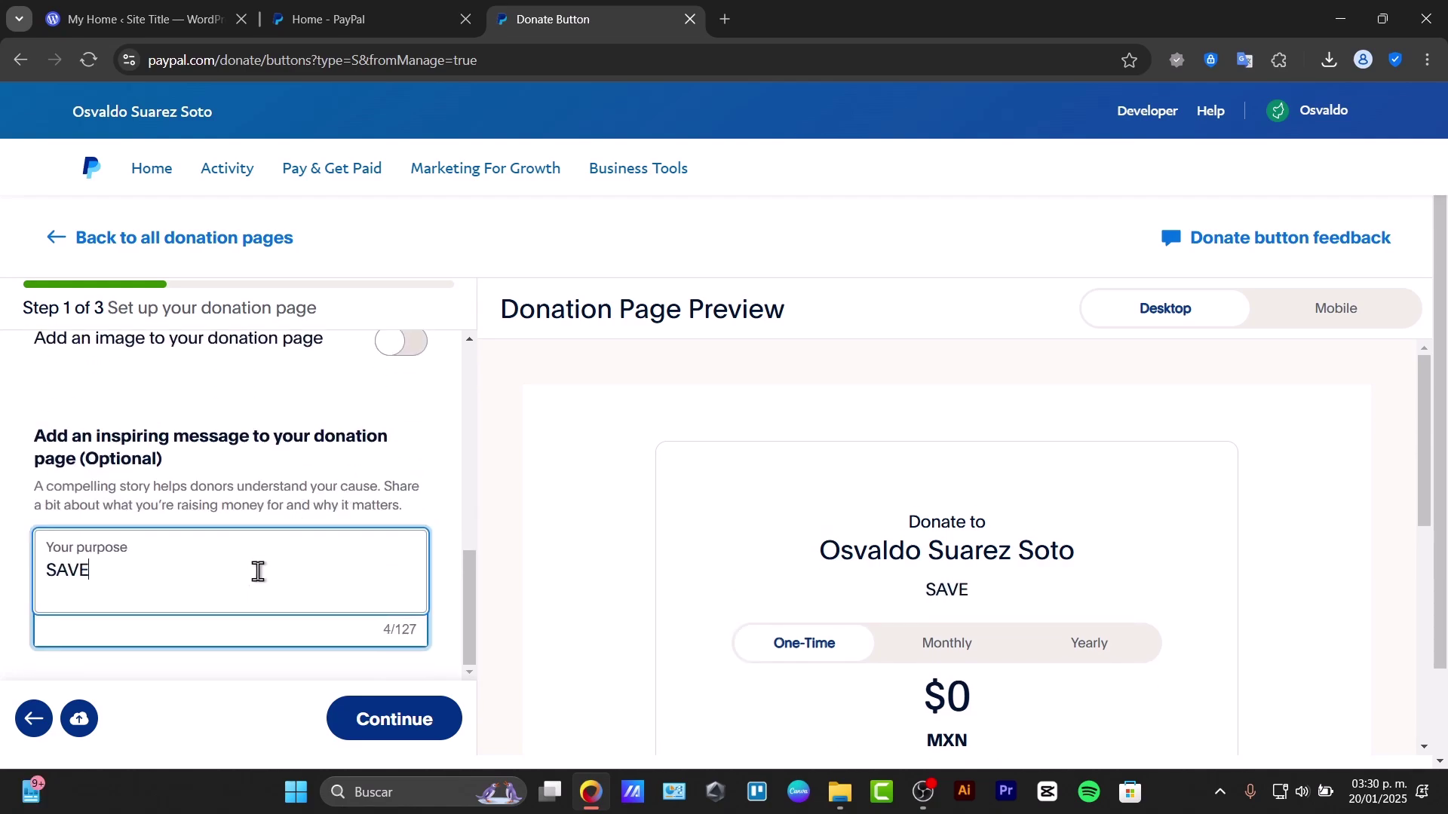
{"action": "key", "text": "BackSpace"}
{"action": "key", "text": "BackSpace"}
{"action": "key", "text": "BackSpace"}
{"action": "type", "text": "ave the pro"}
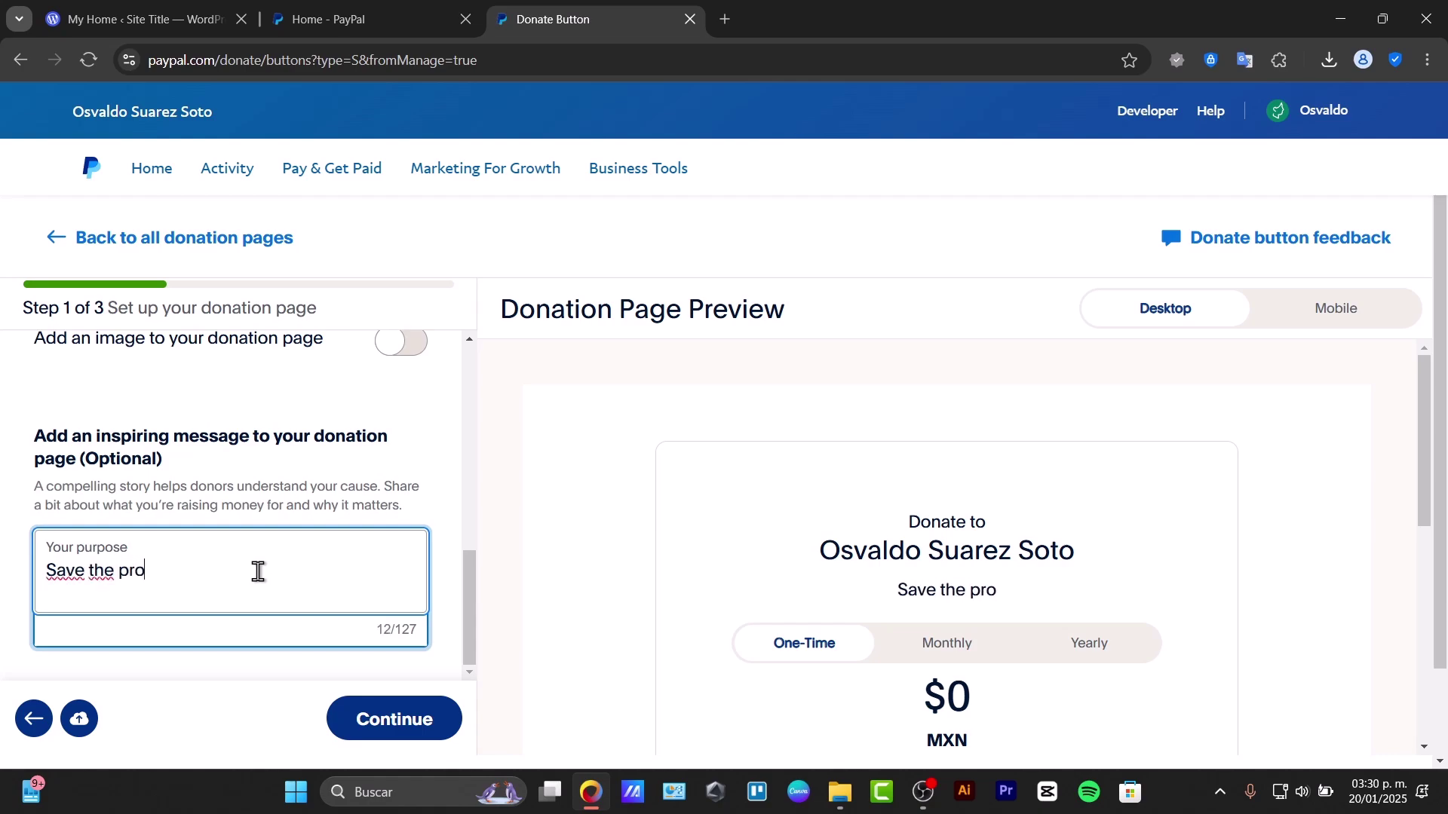
{"action": "type", "text": "ject here"}
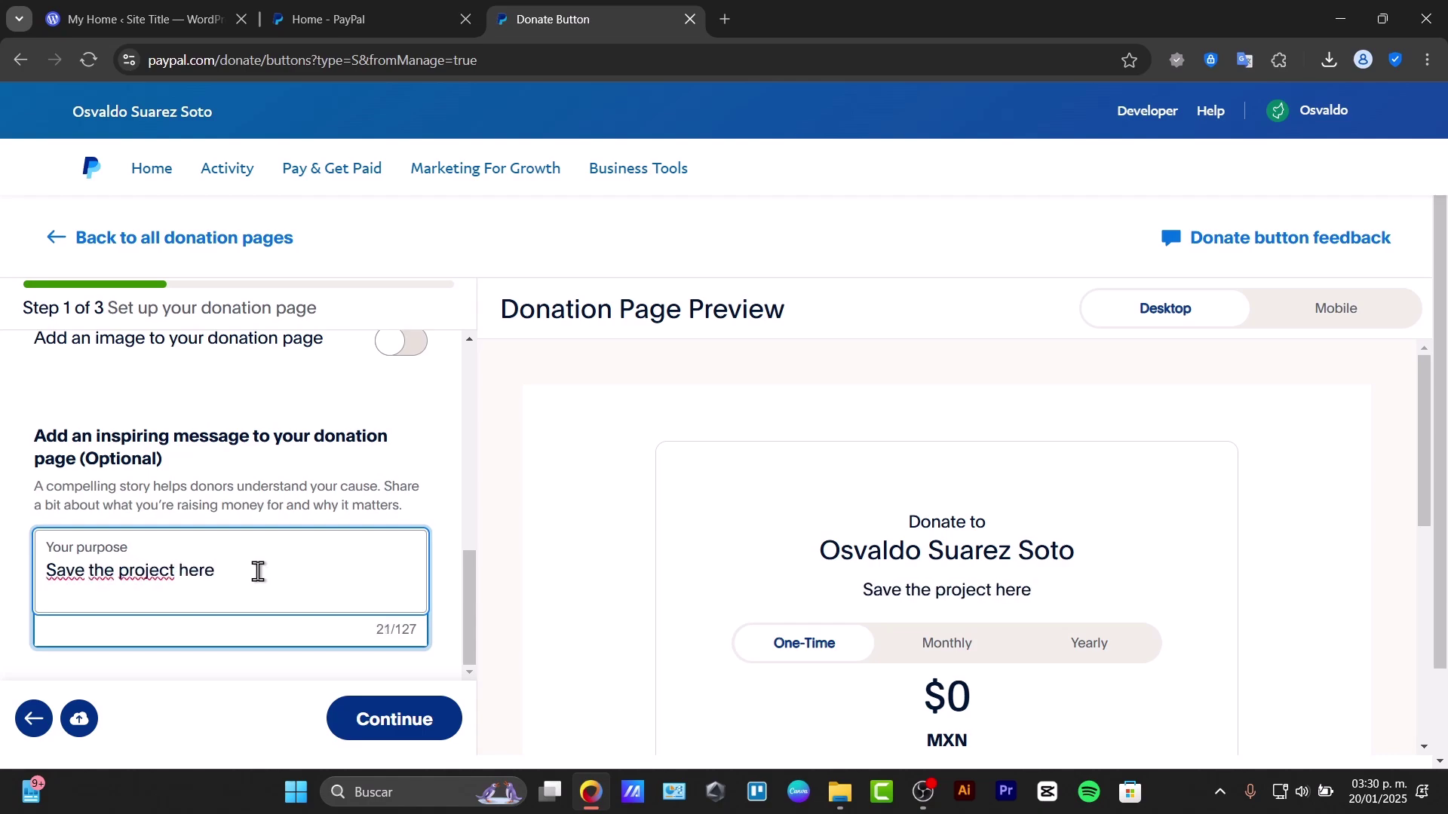
{"action": "scroll", "coordinate": [268, 581], "scroll_direction": "down", "scroll_amount": 2}
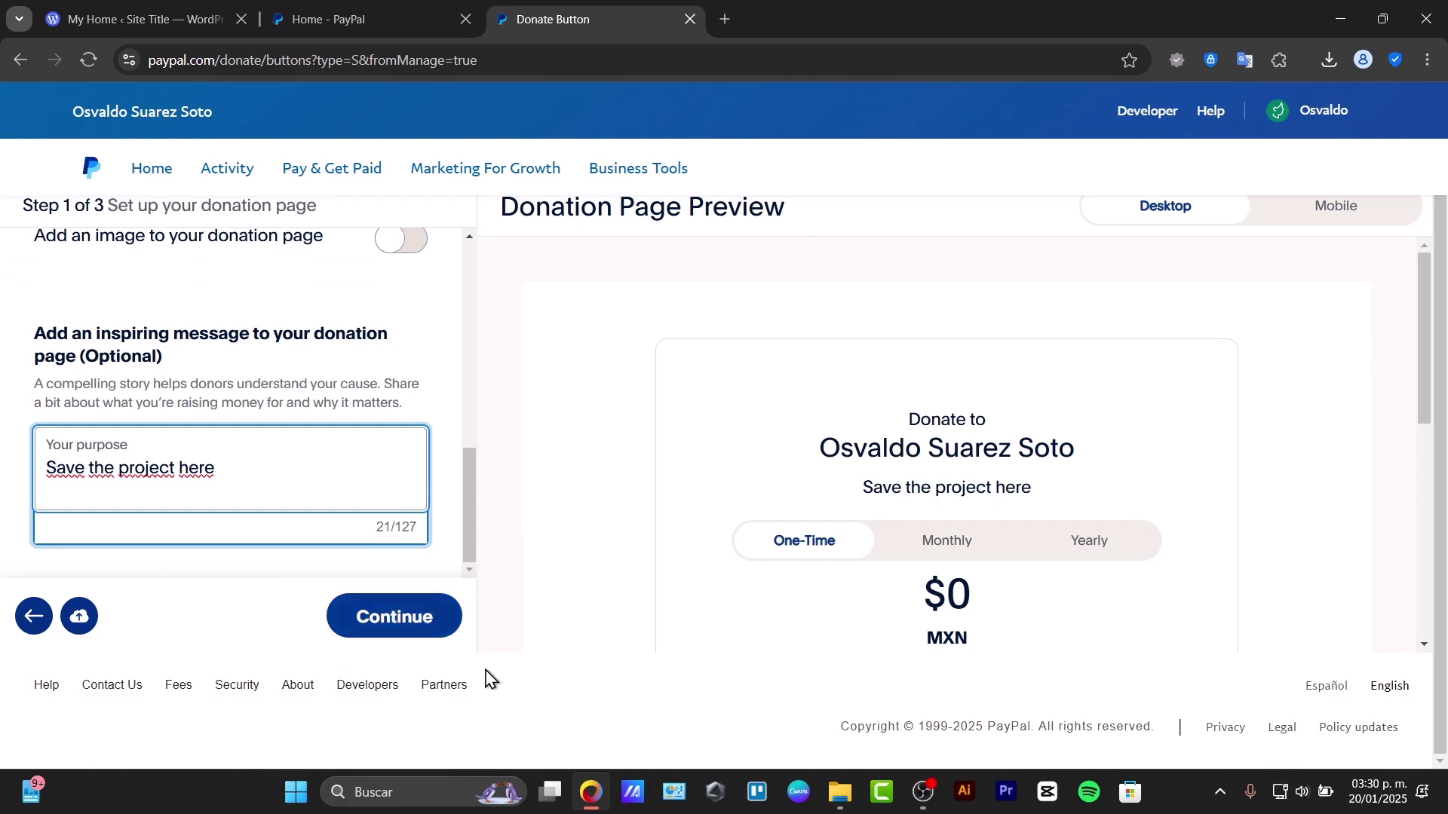
{"action": "left_click", "coordinate": [423, 636]}
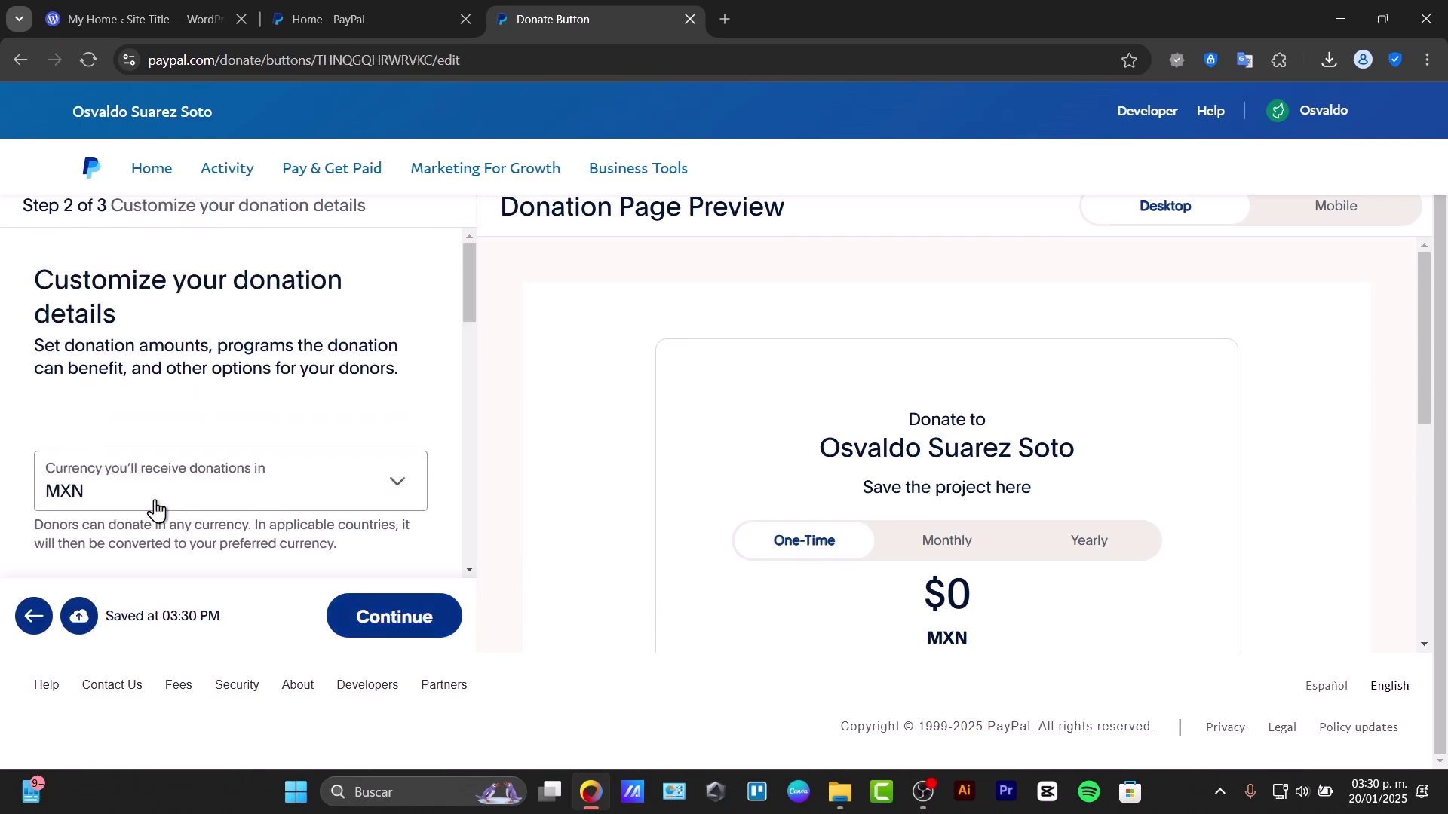
Tick Weekly and untick Yearly in the recurring donation frequencies, then continue.
{"action": "scroll", "coordinate": [240, 504], "scroll_direction": "down", "scroll_amount": 3}
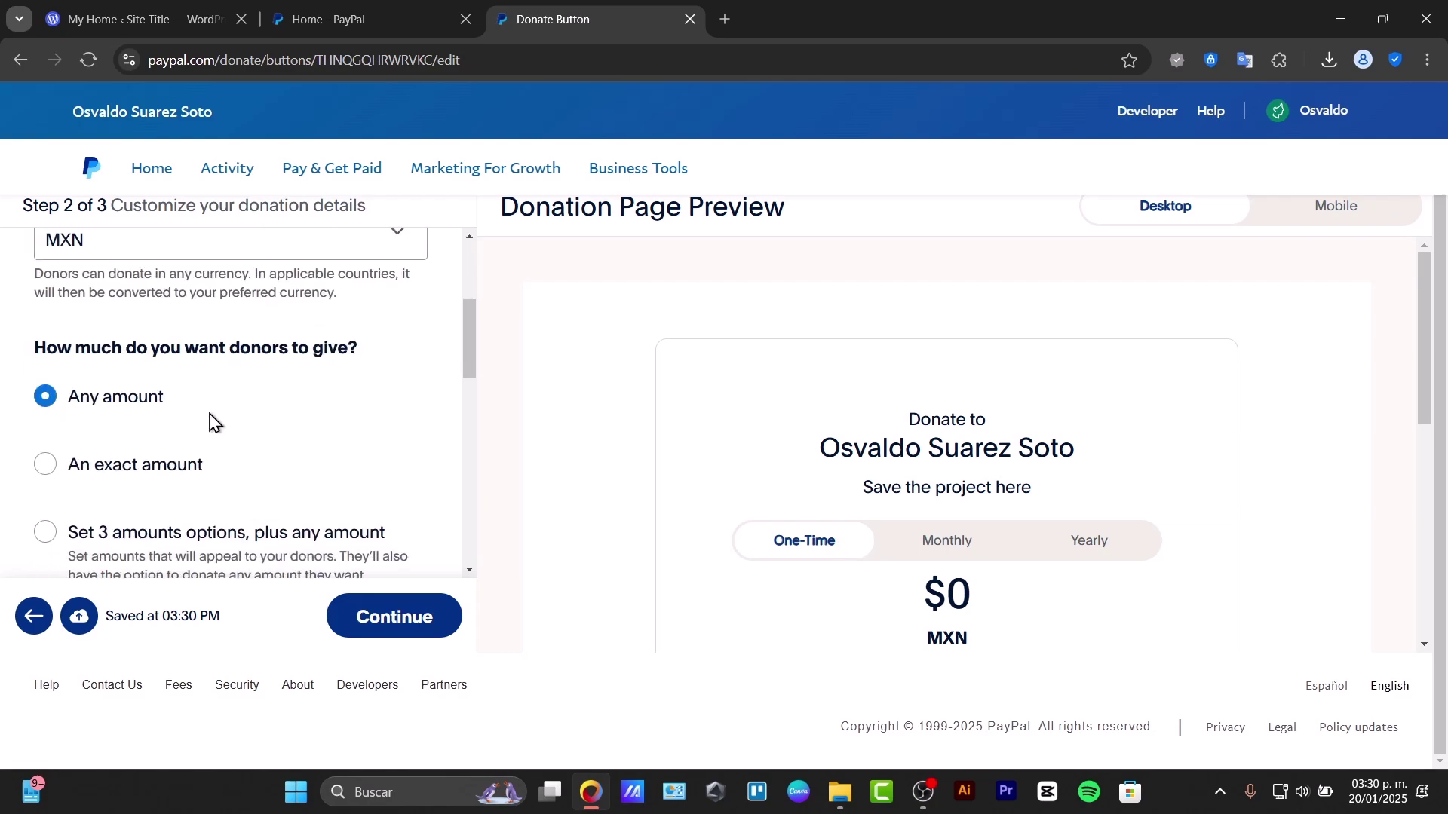
{"action": "scroll", "coordinate": [215, 422], "scroll_direction": "down", "scroll_amount": 3}
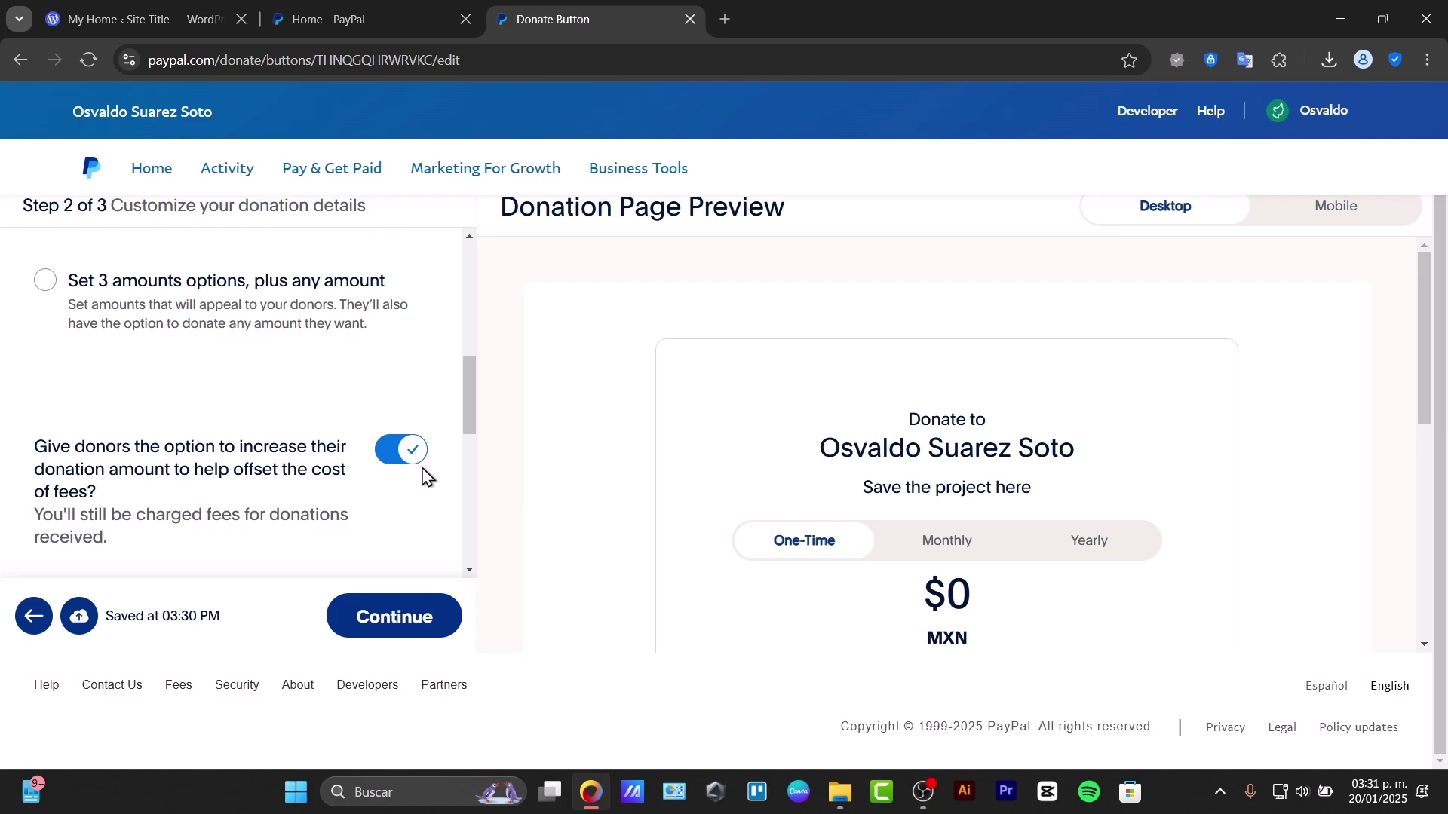
{"action": "scroll", "coordinate": [407, 452], "scroll_direction": "down", "scroll_amount": 3}
{"action": "scroll", "coordinate": [389, 423], "scroll_direction": "up", "scroll_amount": 3}
{"action": "scroll", "coordinate": [397, 490], "scroll_direction": "down", "scroll_amount": 3}
{"action": "scroll", "coordinate": [370, 522], "scroll_direction": "down", "scroll_amount": 3}
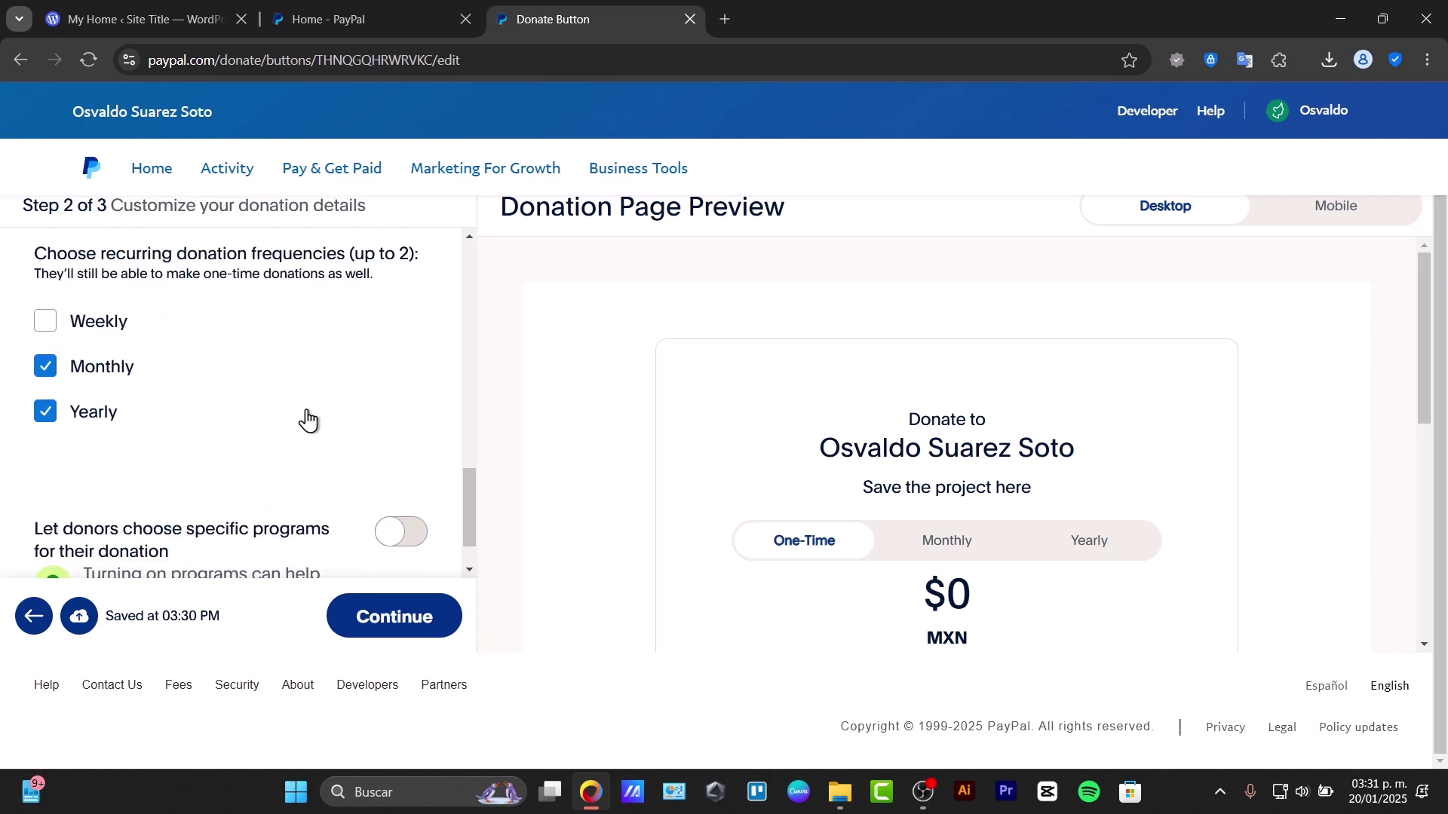
{"action": "left_click", "coordinate": [92, 341]}
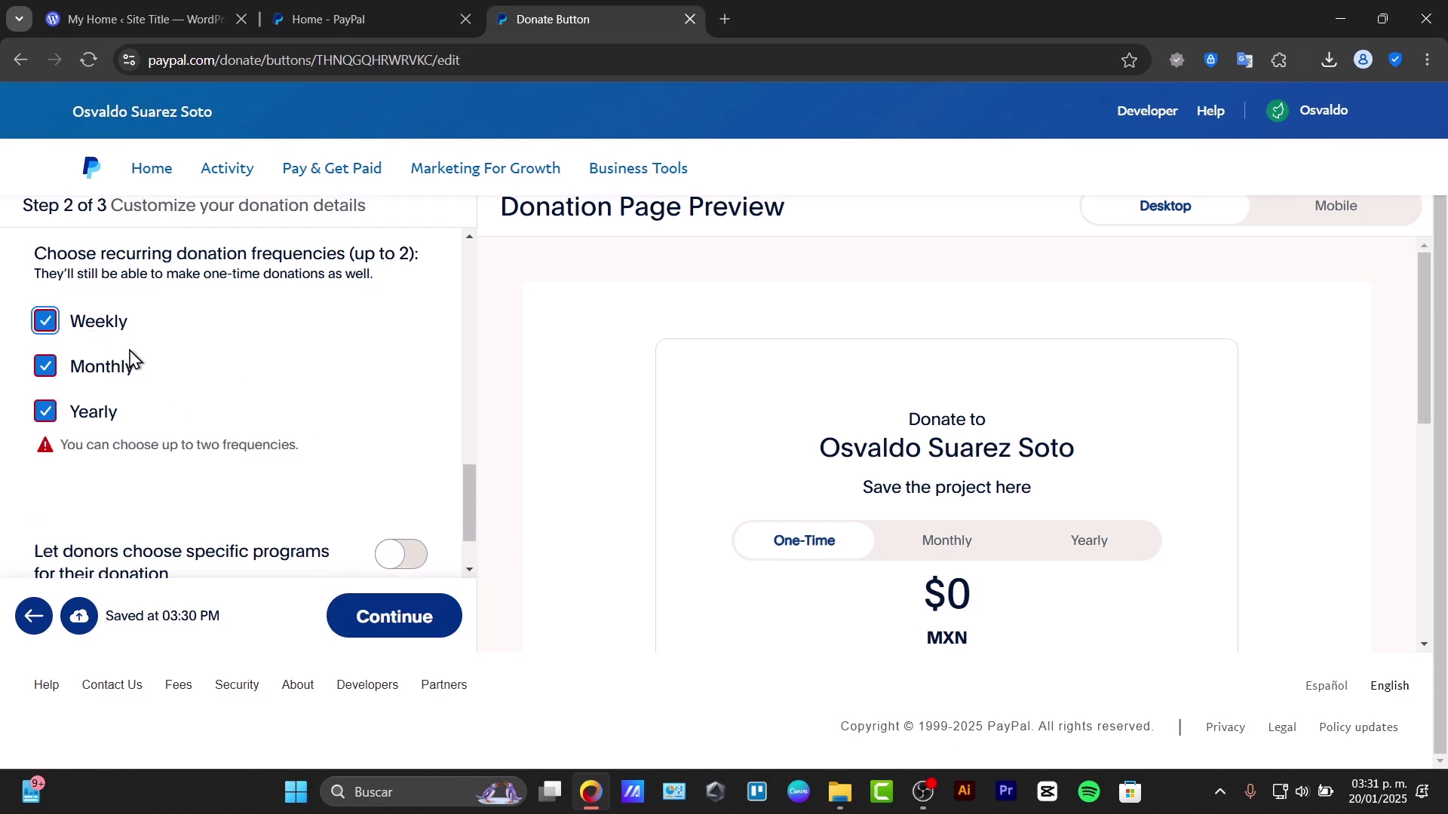
{"action": "left_click", "coordinate": [93, 330]}
{"action": "left_click", "coordinate": [91, 417]}
{"action": "left_click", "coordinate": [94, 322]}
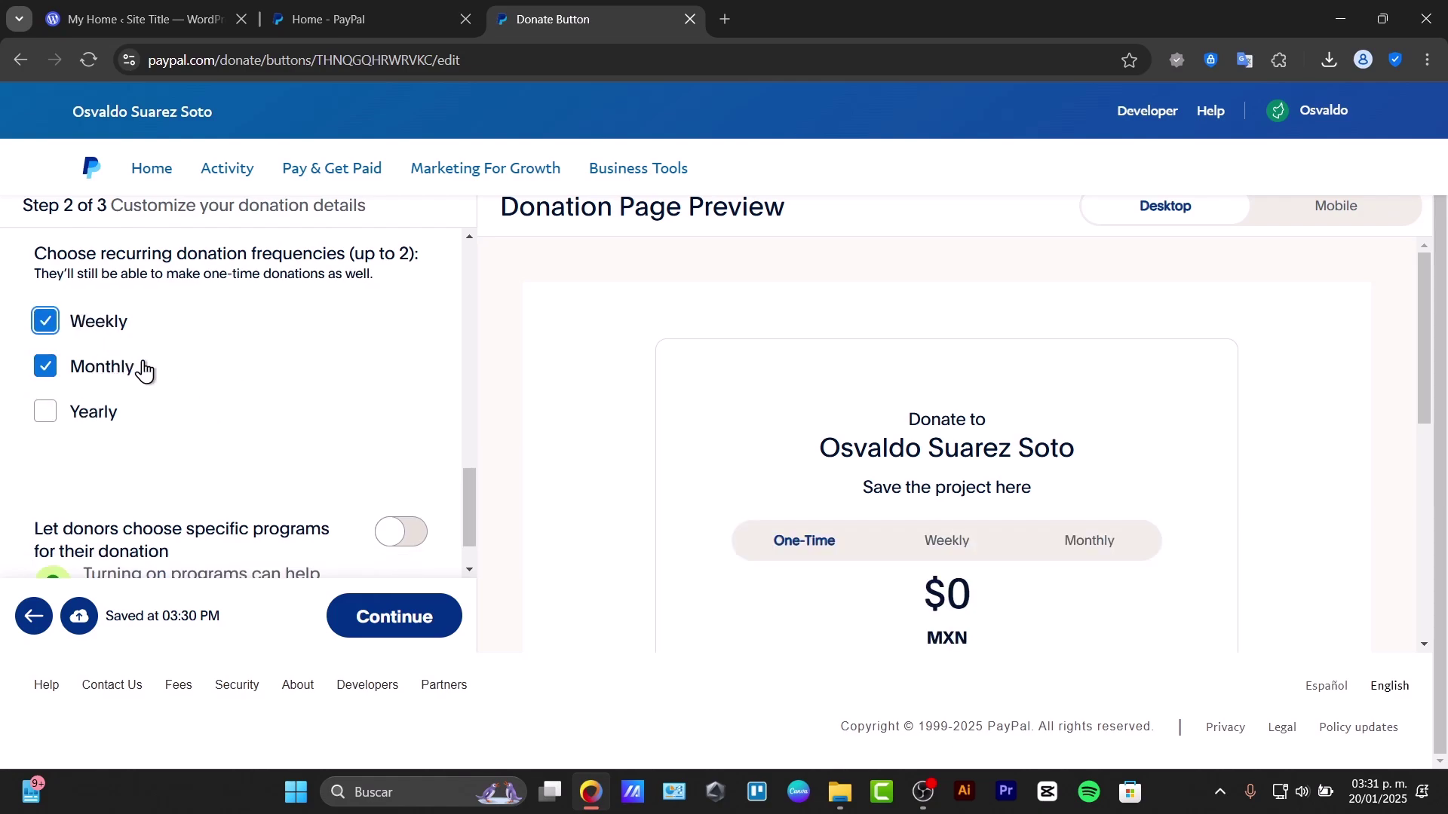
{"action": "scroll", "coordinate": [279, 452], "scroll_direction": "down", "scroll_amount": 1}
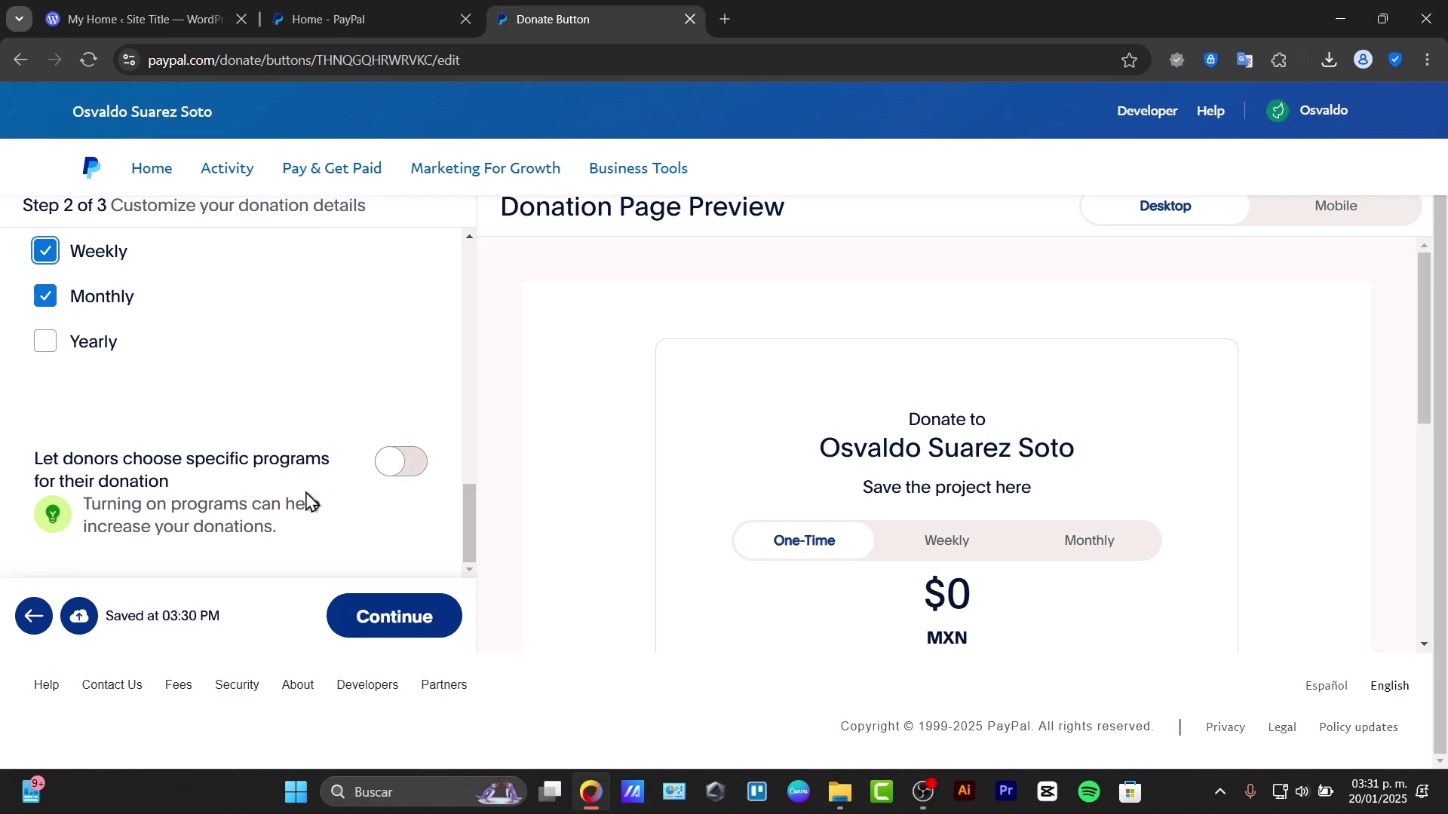
{"action": "left_click", "coordinate": [423, 615]}
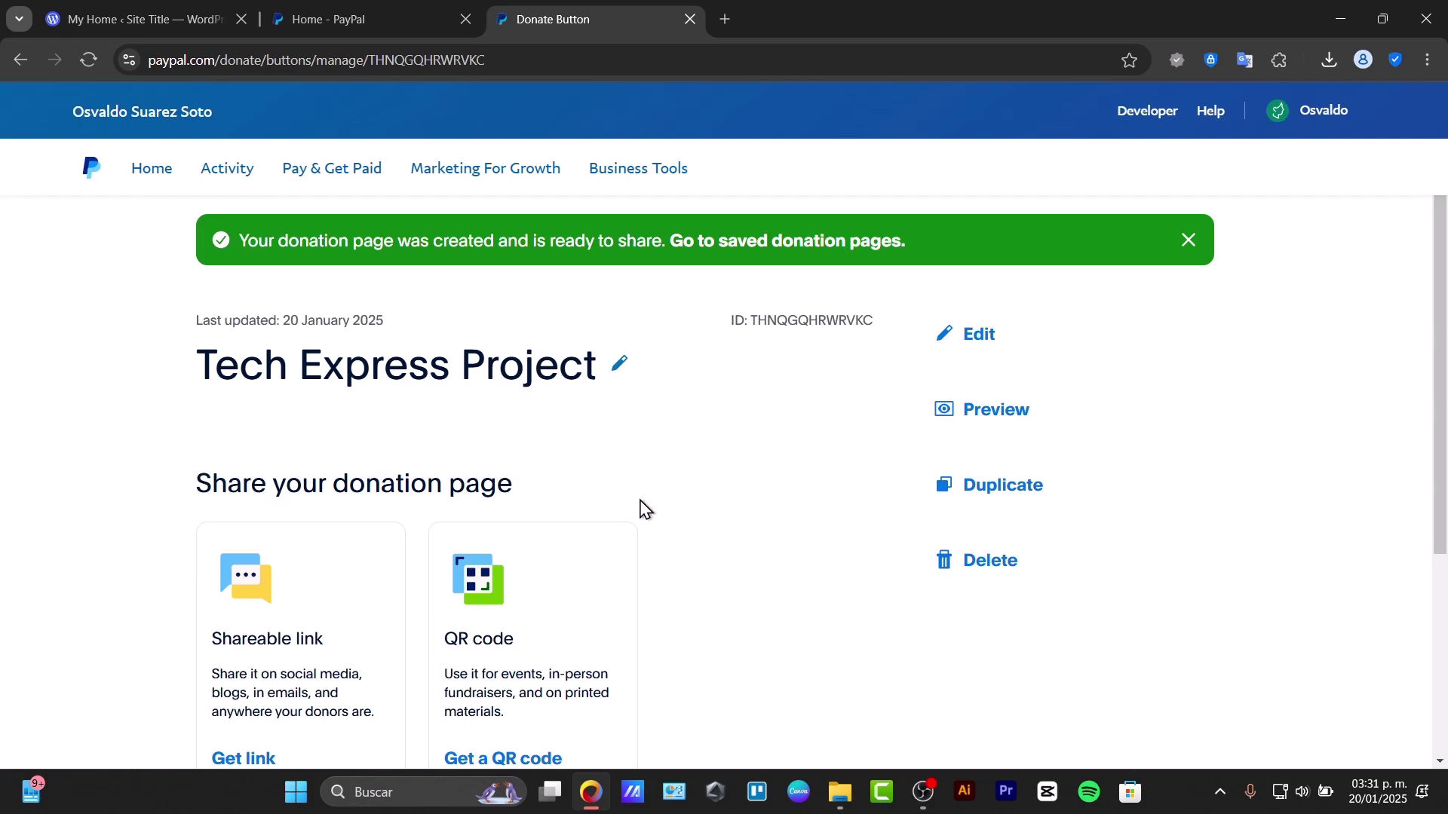
Copy the donation page's shareable link and load it in a new tab to test it.
{"action": "scroll", "coordinate": [712, 511], "scroll_direction": "down", "scroll_amount": 3}
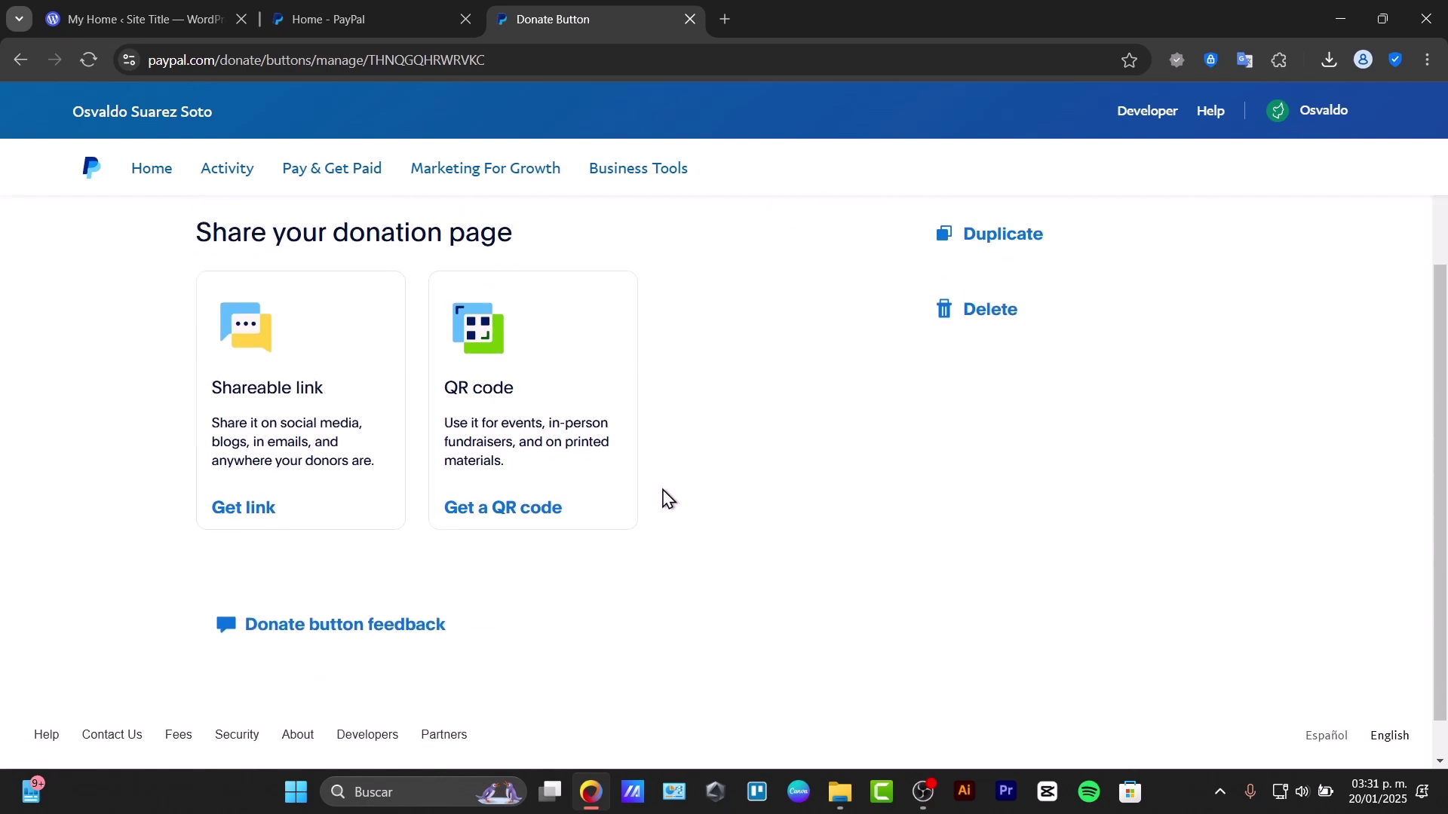
{"action": "left_click", "coordinate": [257, 513]}
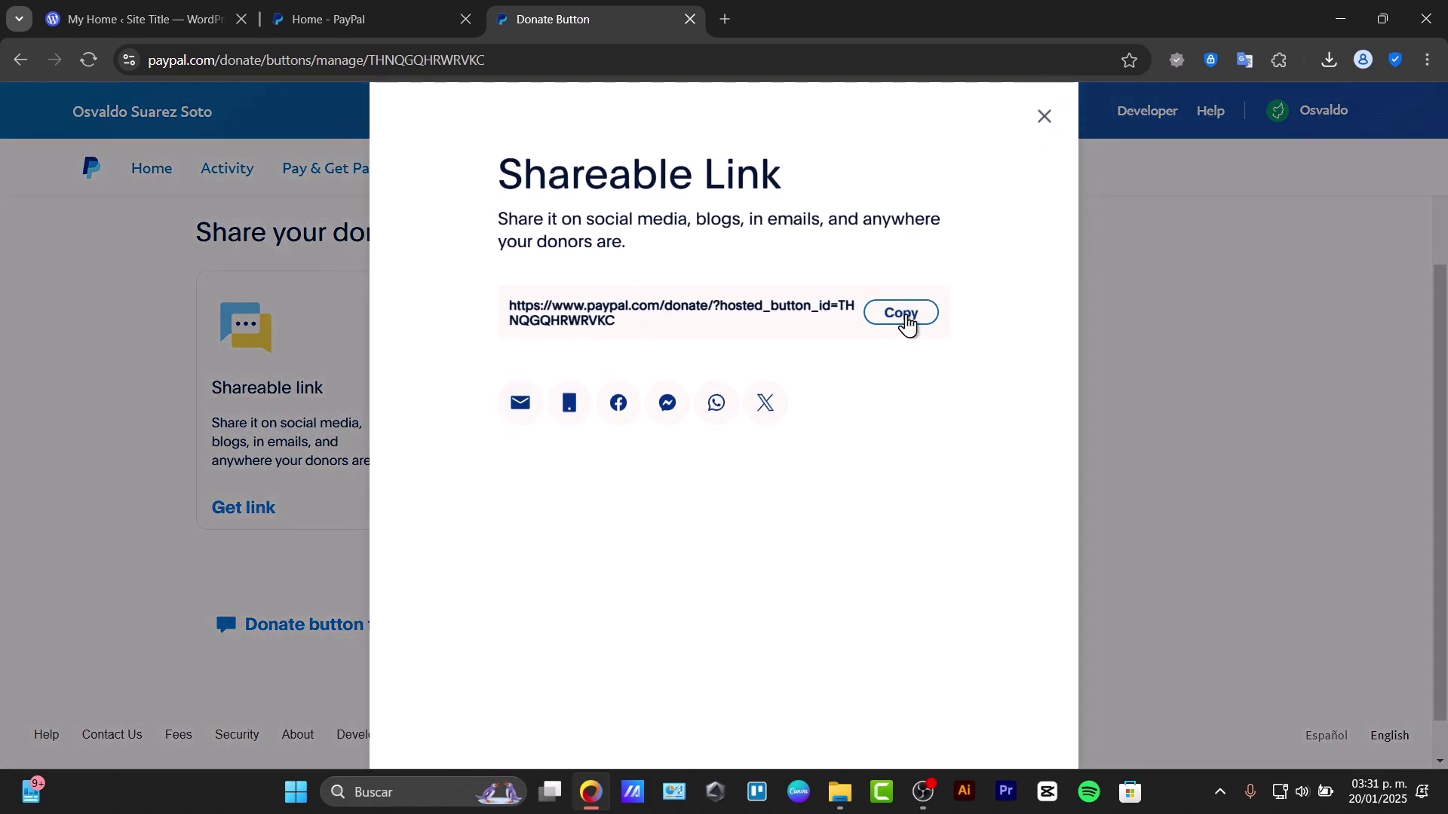
{"action": "left_click", "coordinate": [905, 317]}
{"action": "left_click", "coordinate": [726, 19]}
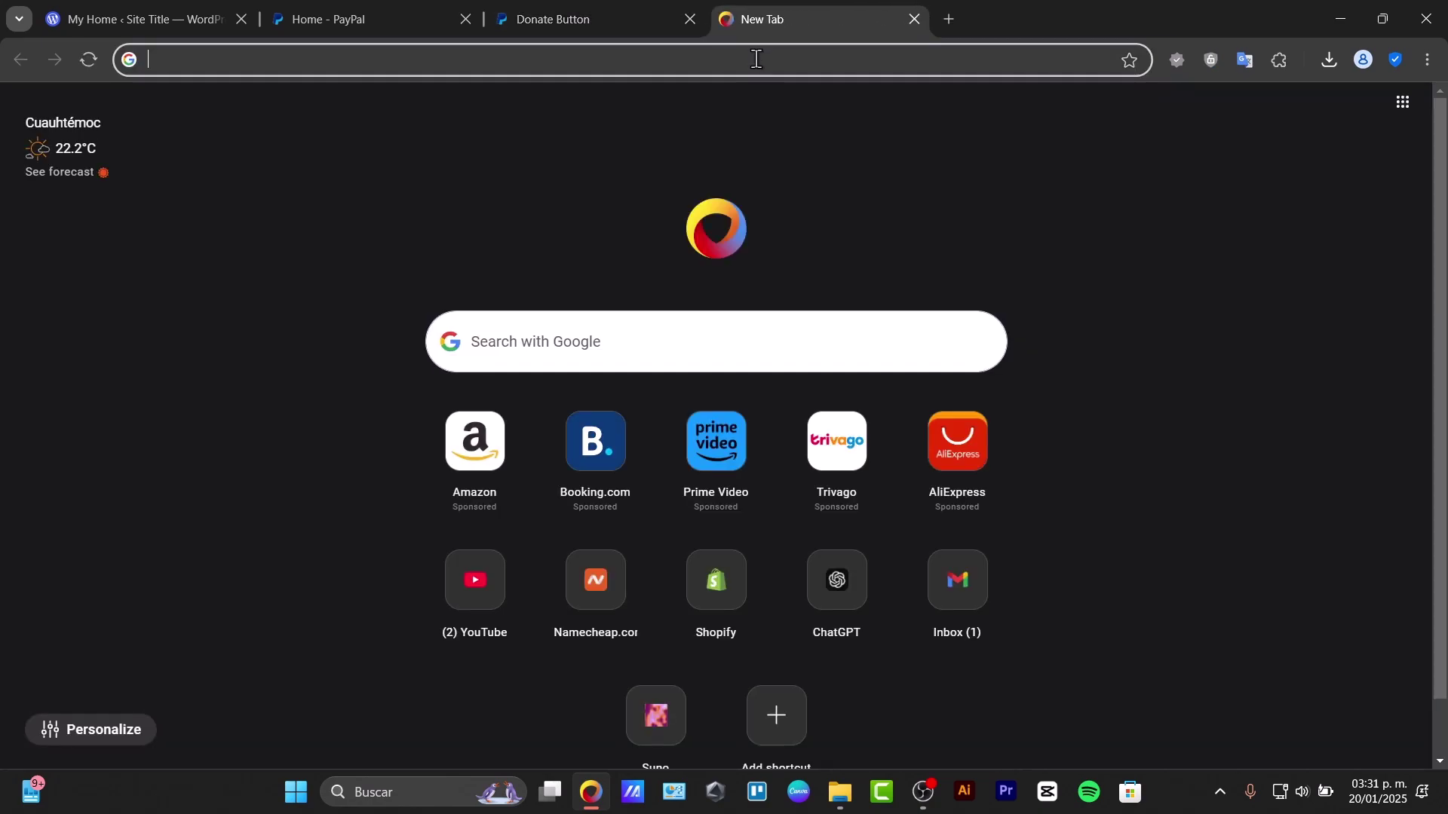
{"action": "key", "text": "ctrl+v"}
{"action": "key", "text": "Return"}
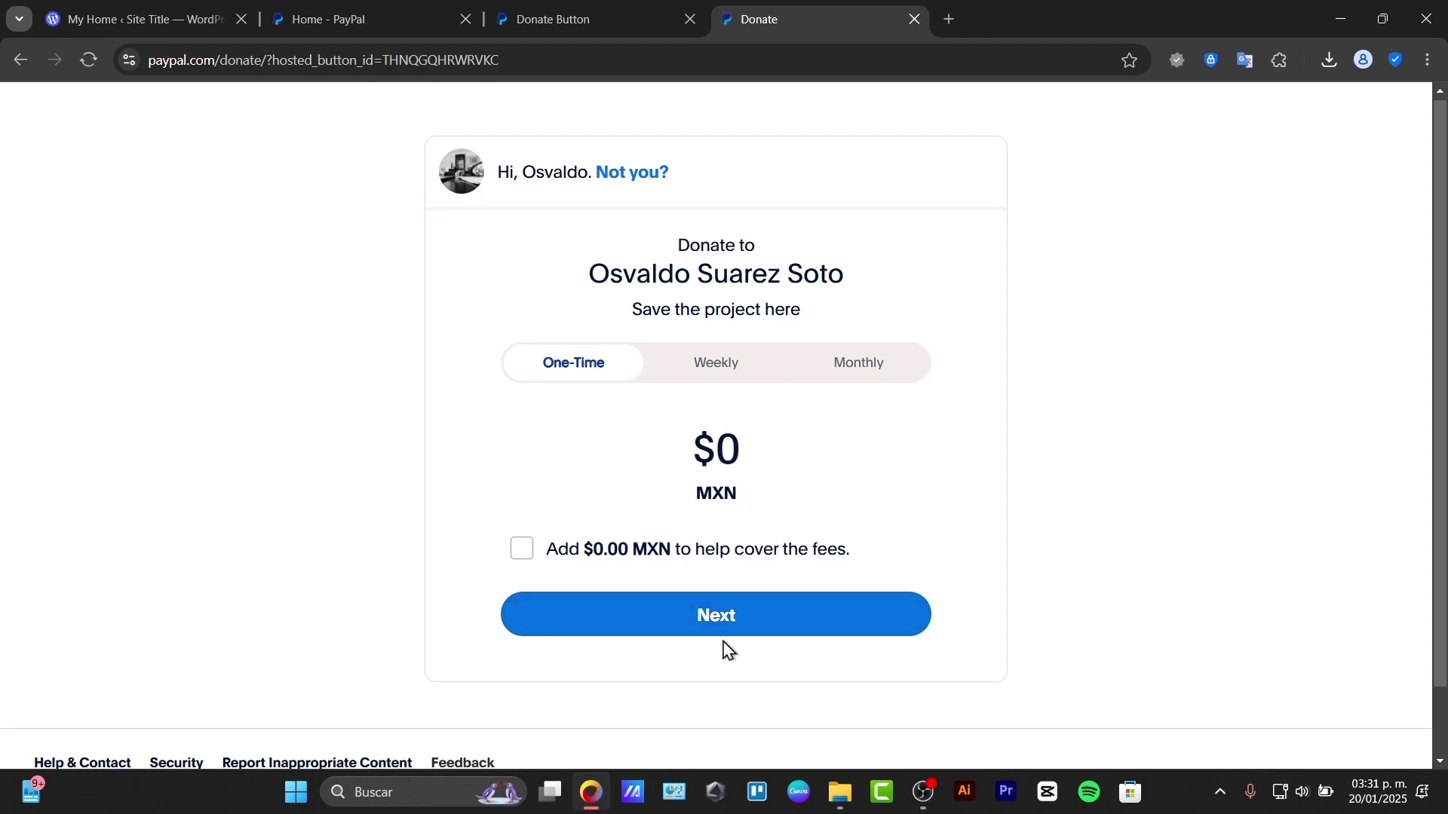
{"action": "scroll", "coordinate": [709, 626], "scroll_direction": "down", "scroll_amount": 1}
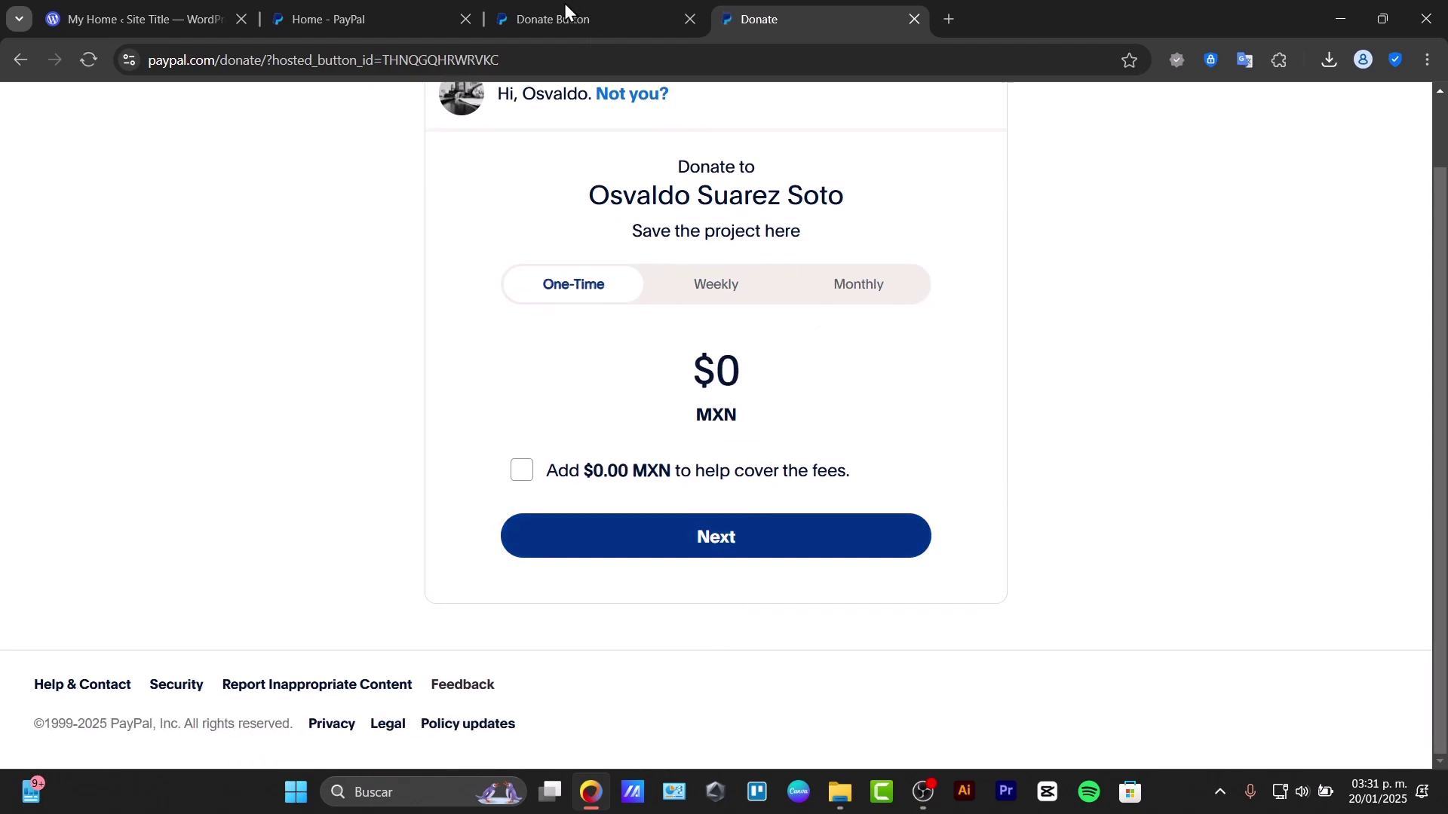
Back on the donation page, close the link window, then view and close the QR code.
{"action": "left_click", "coordinate": [533, 3]}
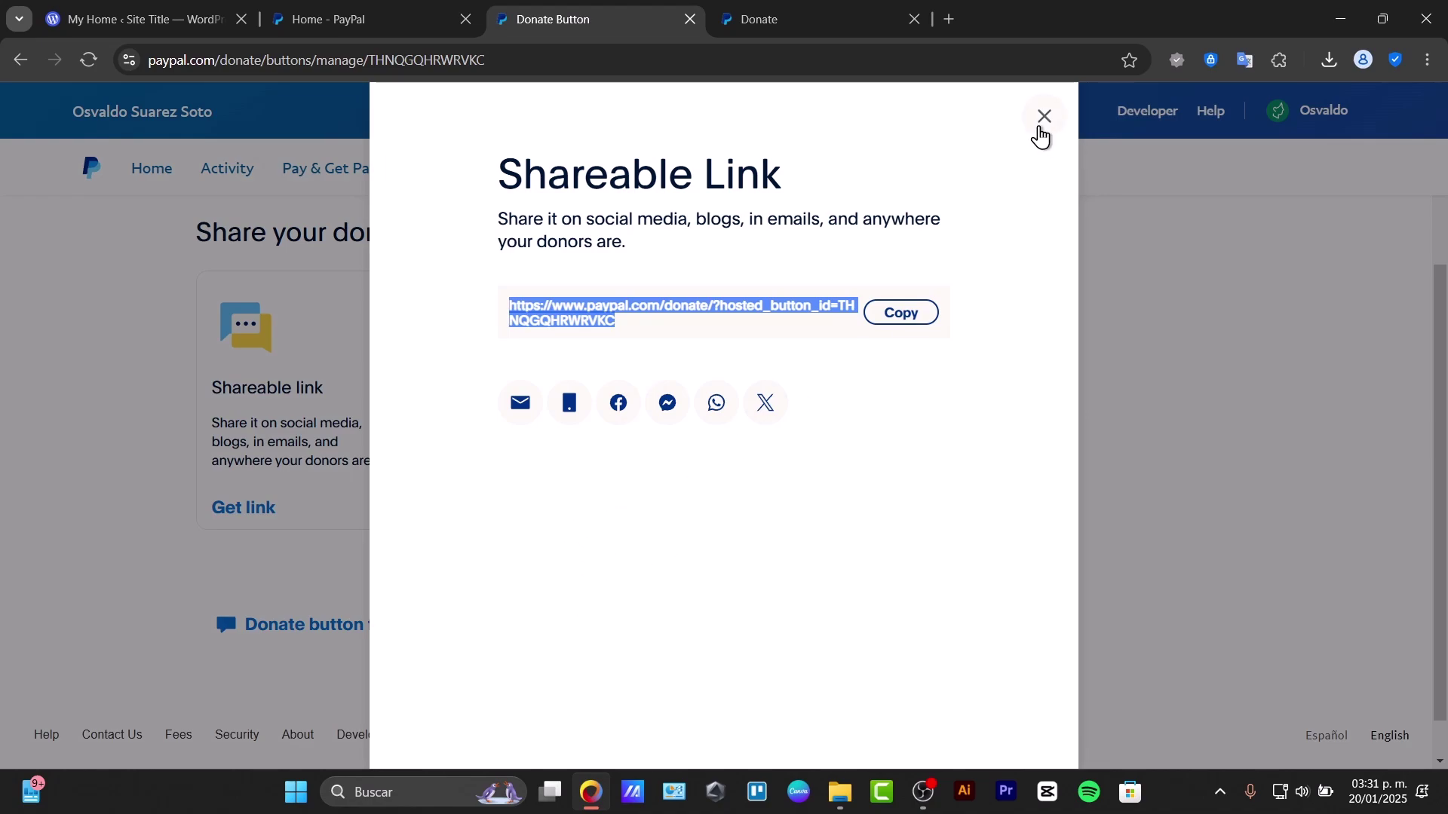
{"action": "left_click", "coordinate": [1044, 117]}
{"action": "scroll", "coordinate": [739, 558], "scroll_direction": "up", "scroll_amount": 3}
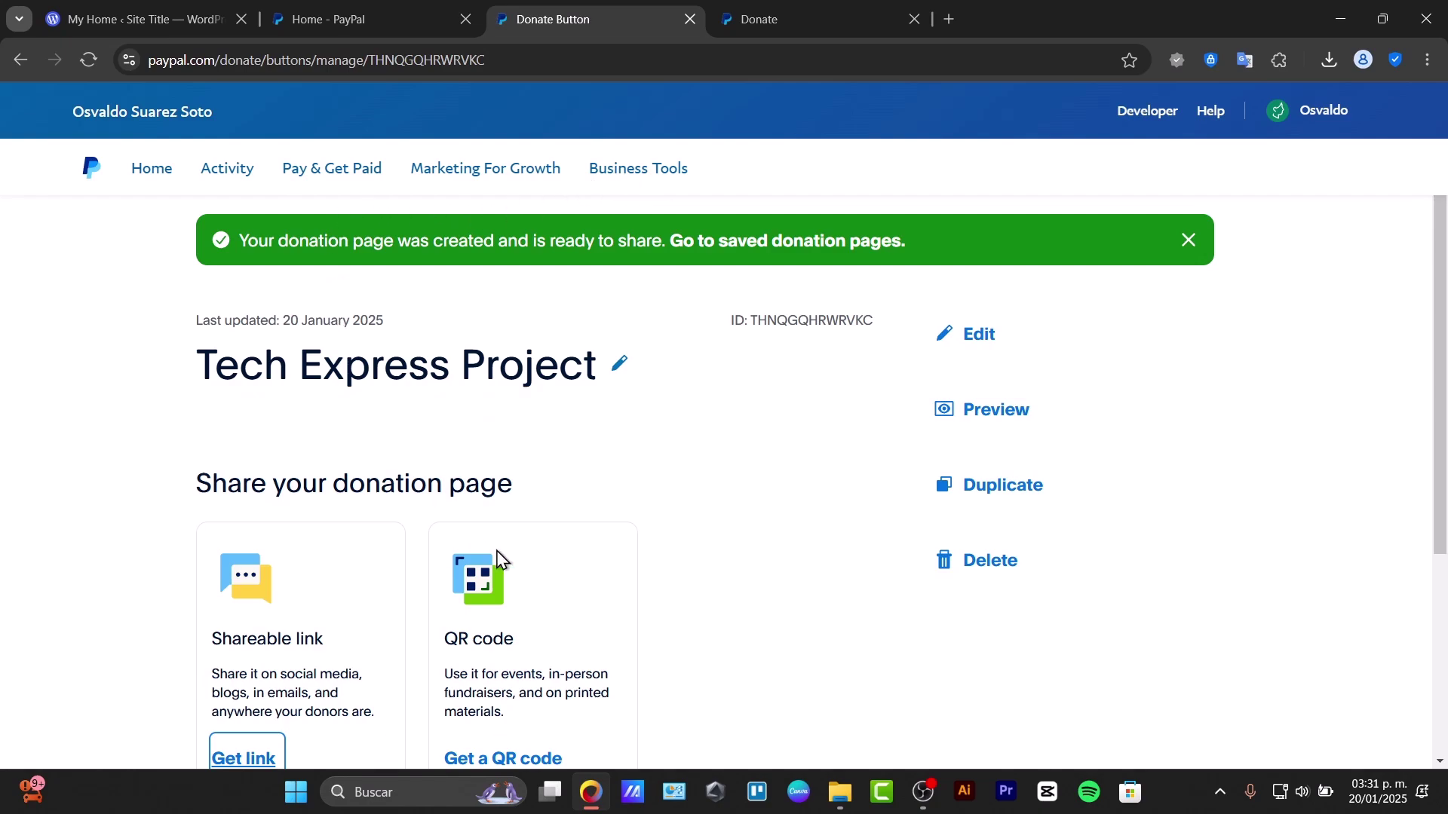
{"action": "scroll", "coordinate": [497, 559], "scroll_direction": "down", "scroll_amount": 3}
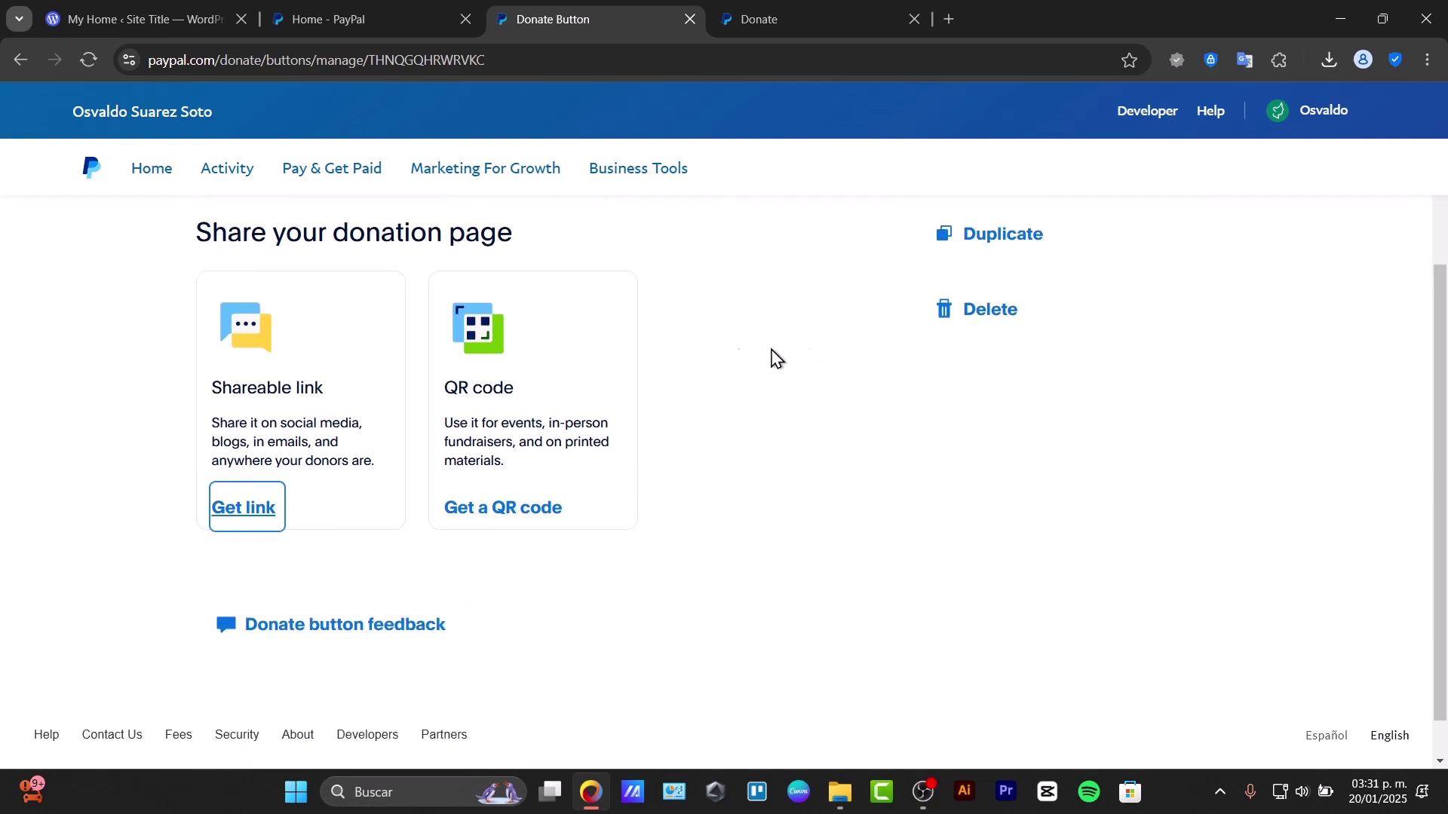
{"action": "left_click", "coordinate": [501, 509]}
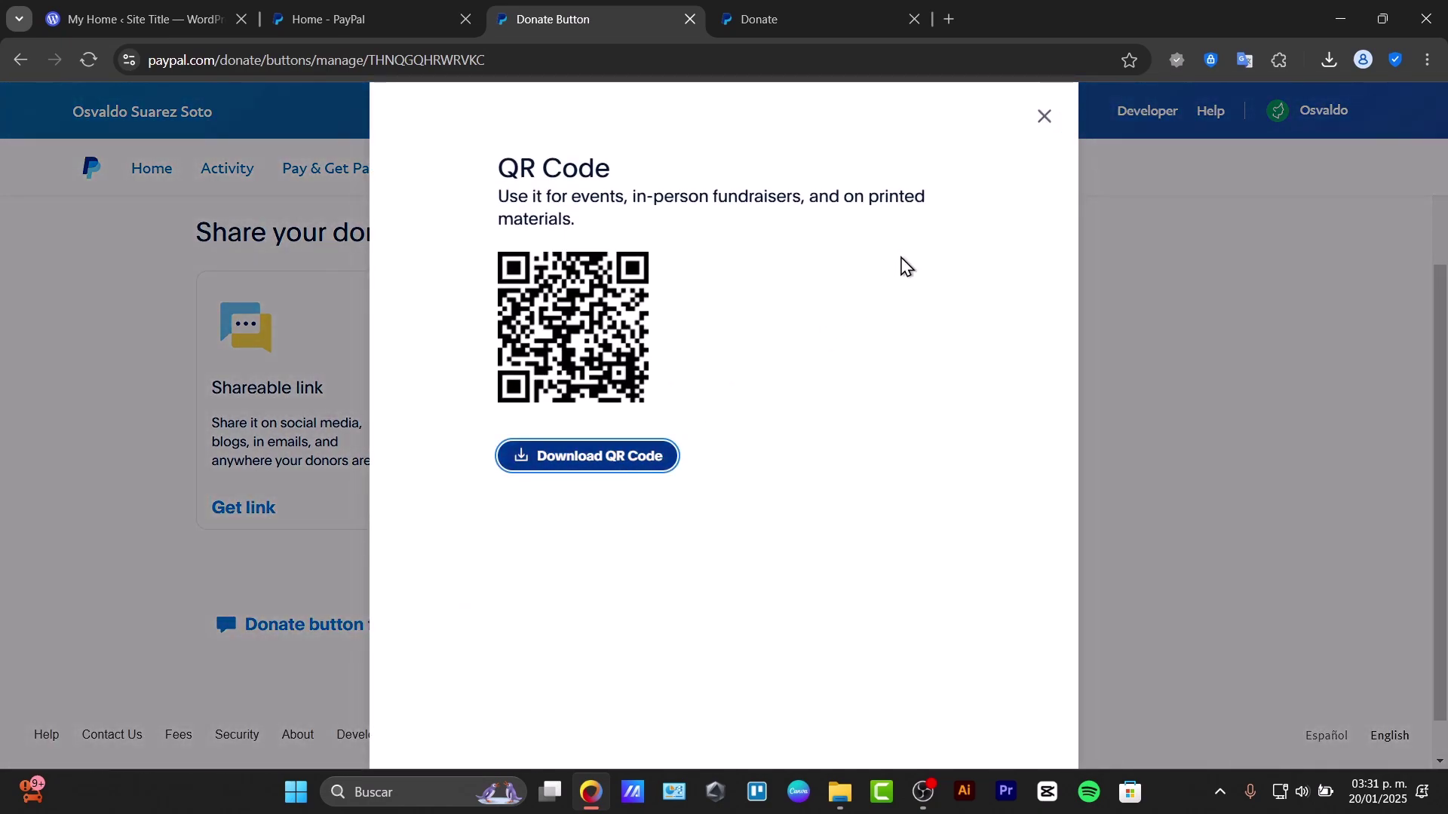
{"action": "left_click", "coordinate": [1045, 117]}
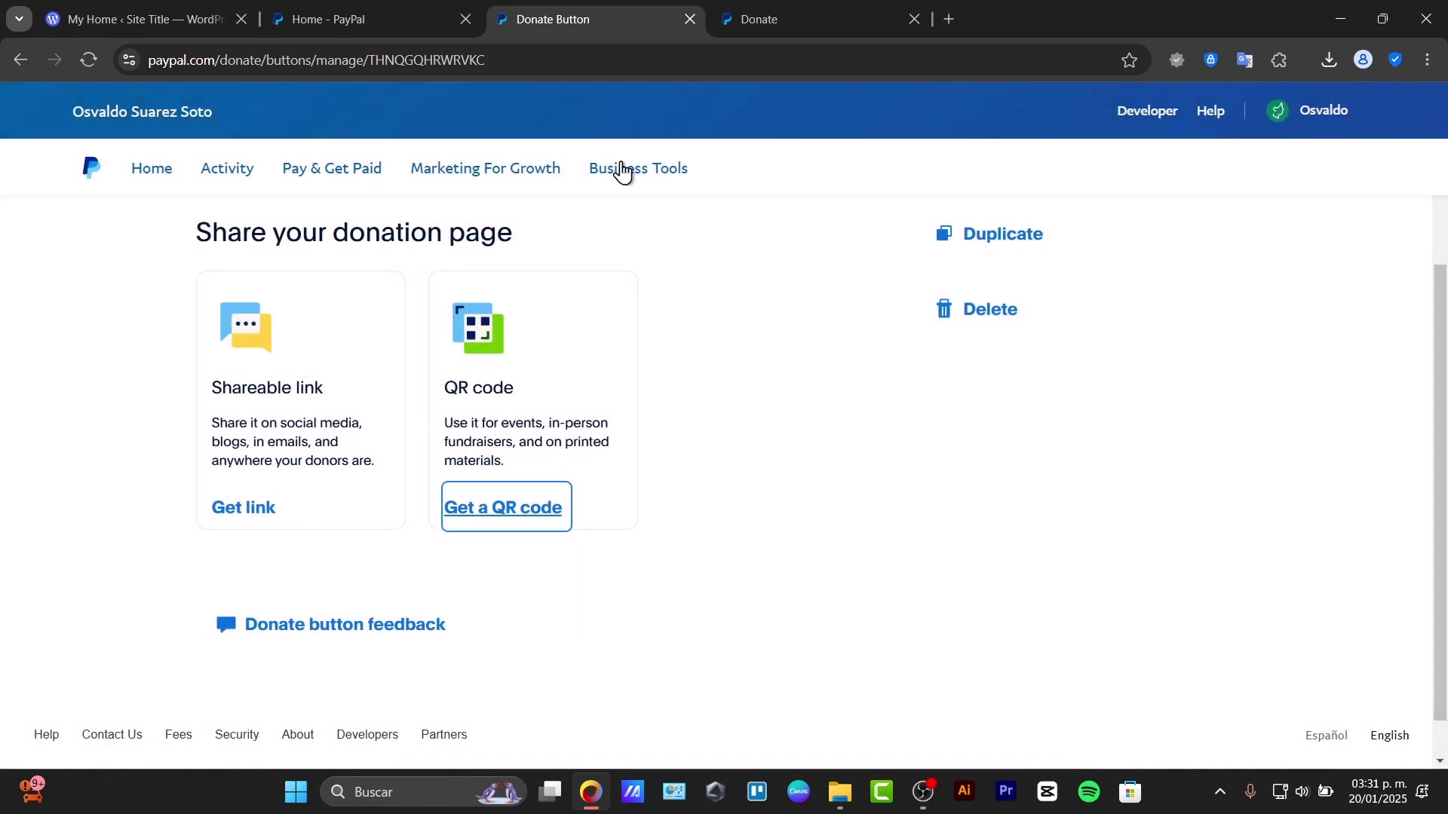
Go back, switch the donate button to the PayPal button style, and continue through setup.
{"action": "left_click", "coordinate": [16, 58]}
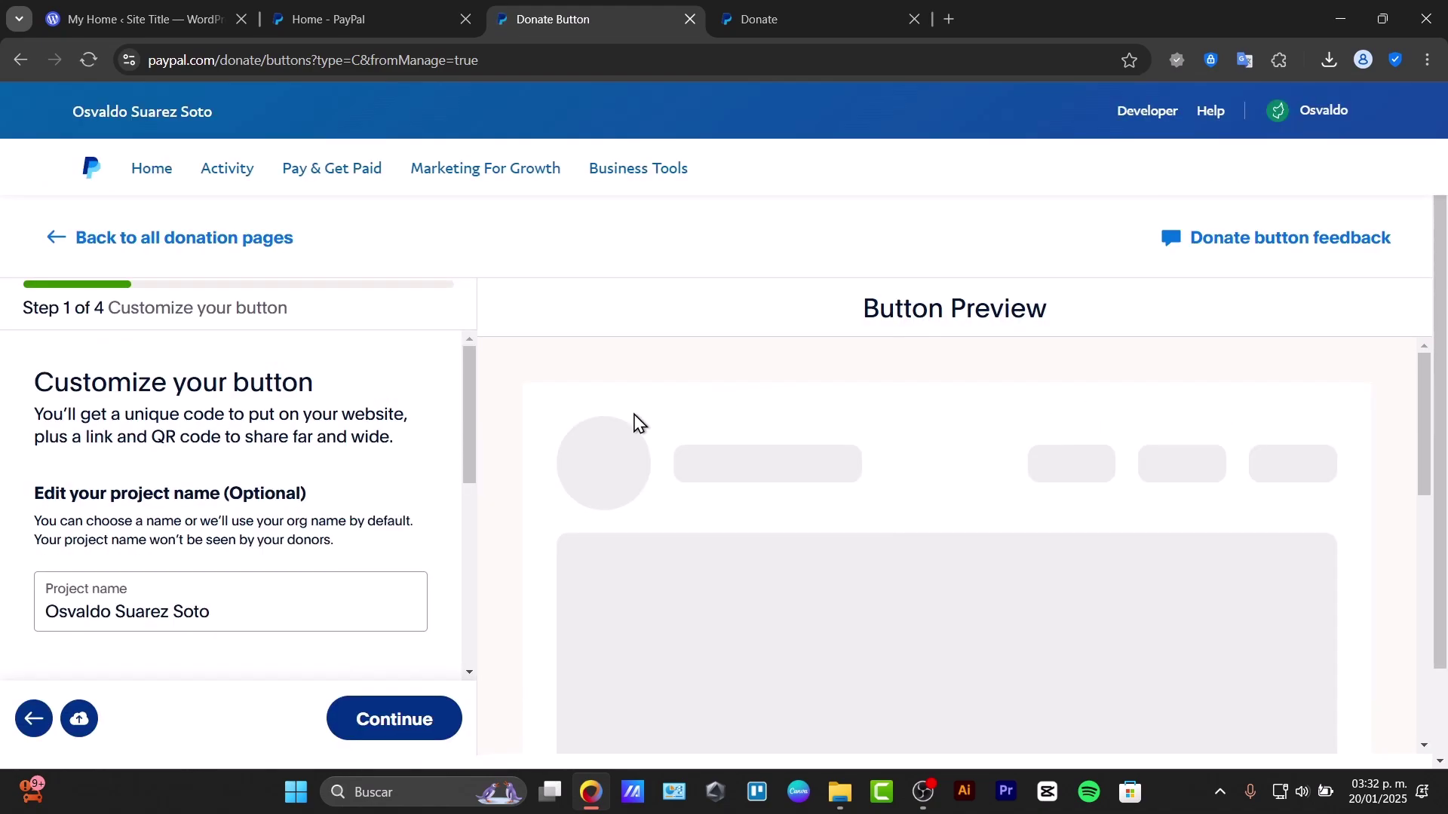
{"action": "scroll", "coordinate": [392, 573], "scroll_direction": "down", "scroll_amount": 6}
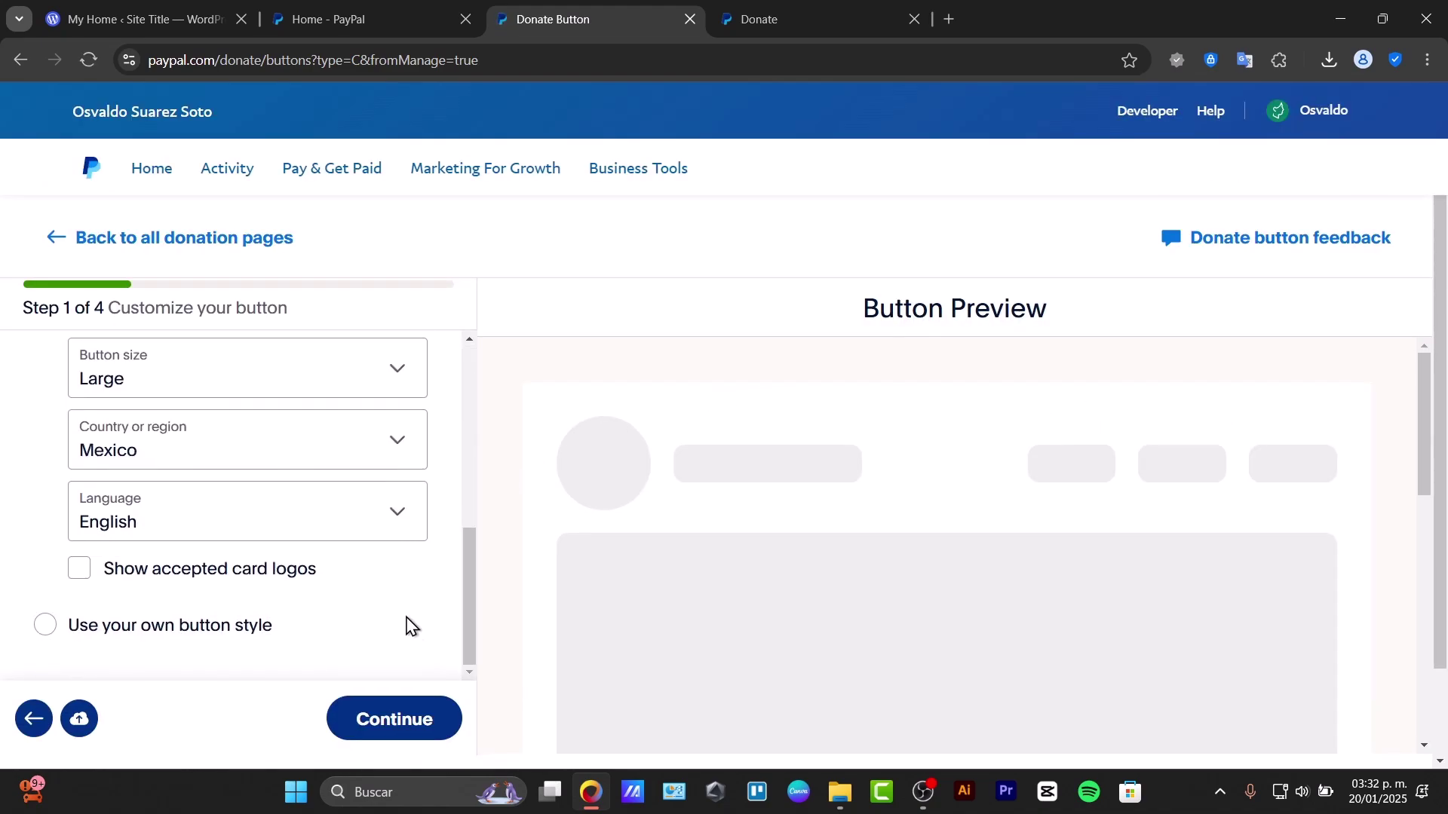
{"action": "left_click", "coordinate": [180, 632]}
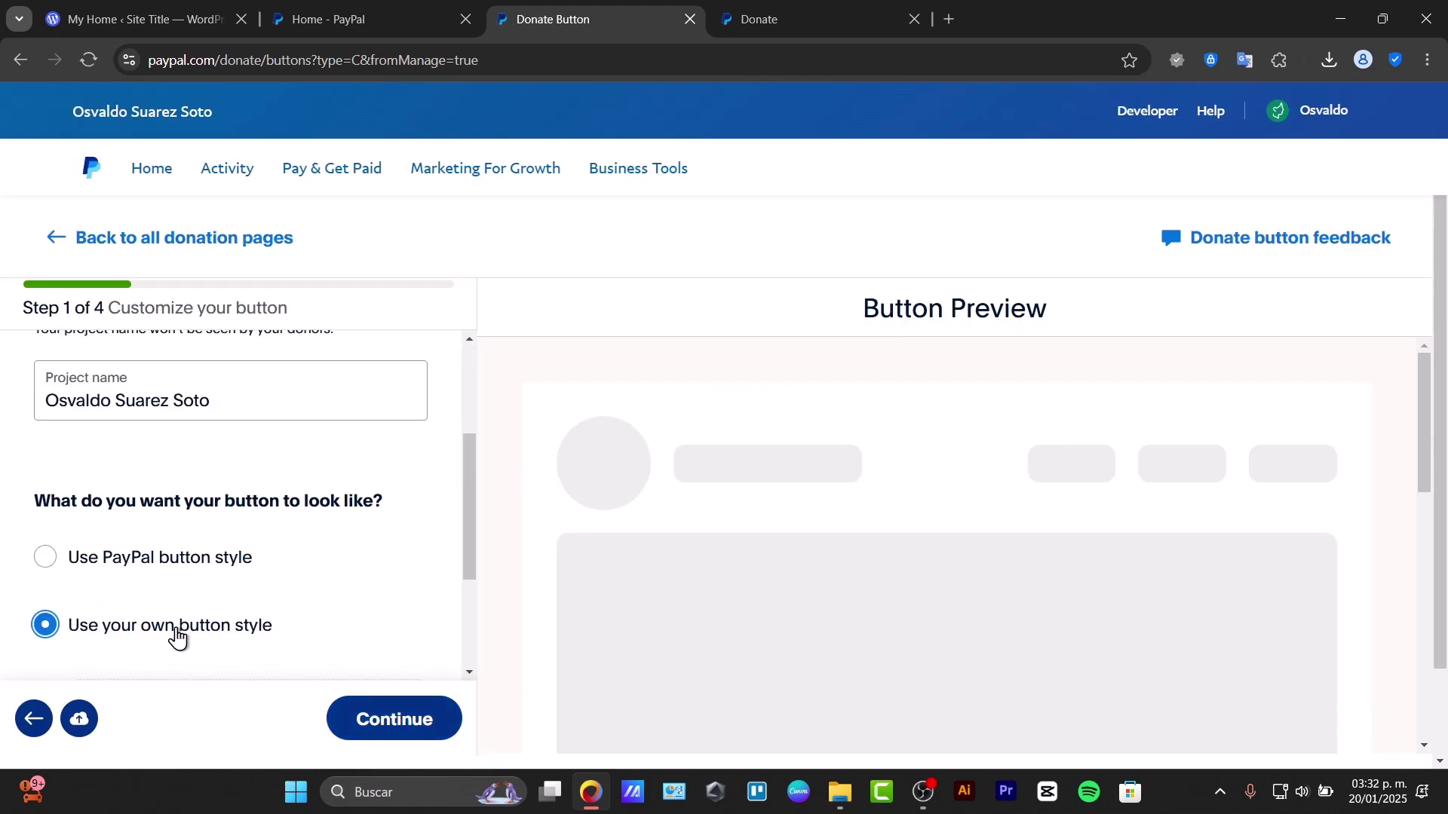
{"action": "left_click", "coordinate": [212, 577]}
{"action": "scroll", "coordinate": [324, 607], "scroll_direction": "down", "scroll_amount": 3}
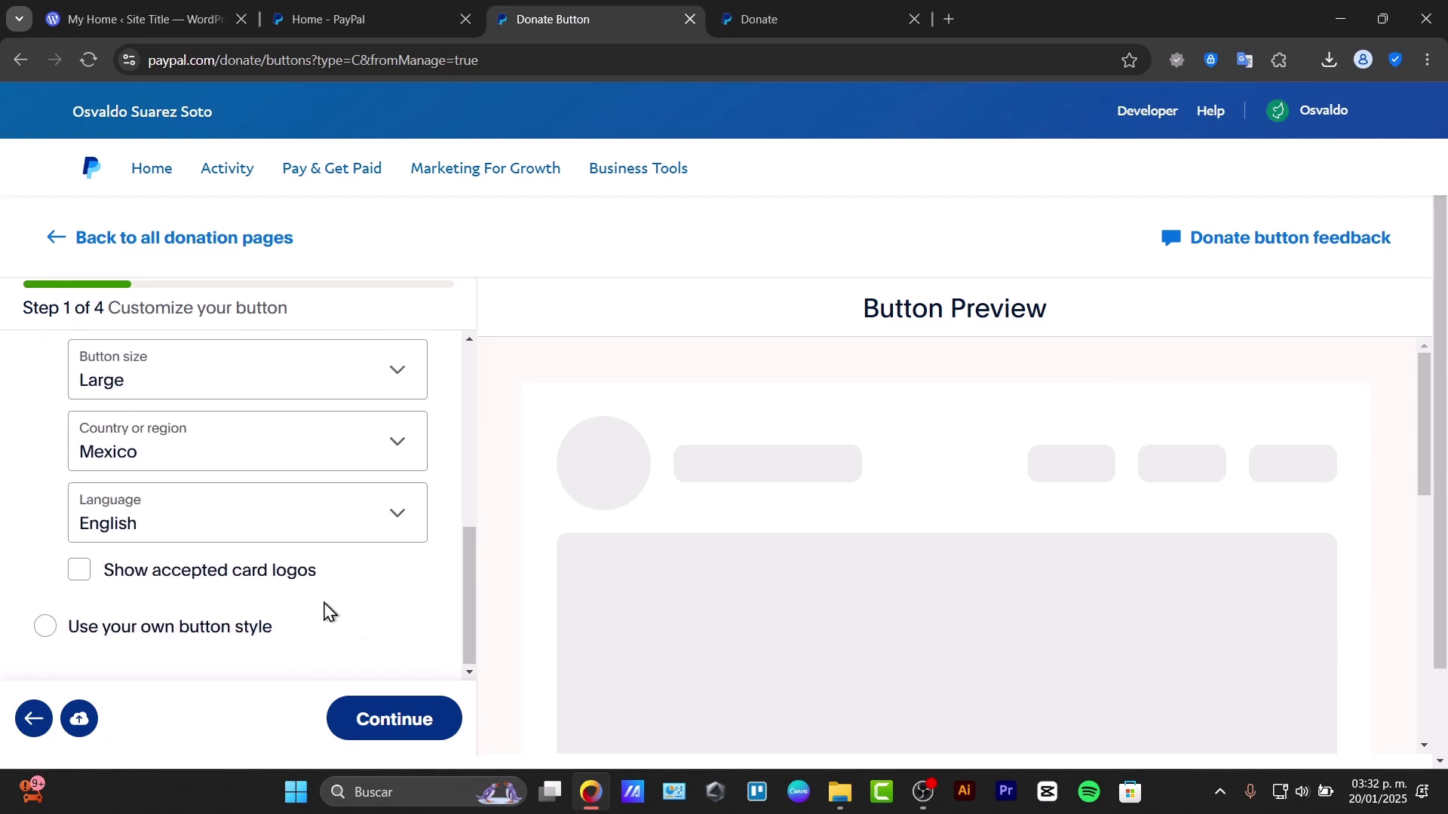
{"action": "left_click", "coordinate": [414, 721]}
{"action": "scroll", "coordinate": [736, 600], "scroll_direction": "down", "scroll_amount": 3}
{"action": "scroll", "coordinate": [307, 598], "scroll_direction": "down", "scroll_amount": 3}
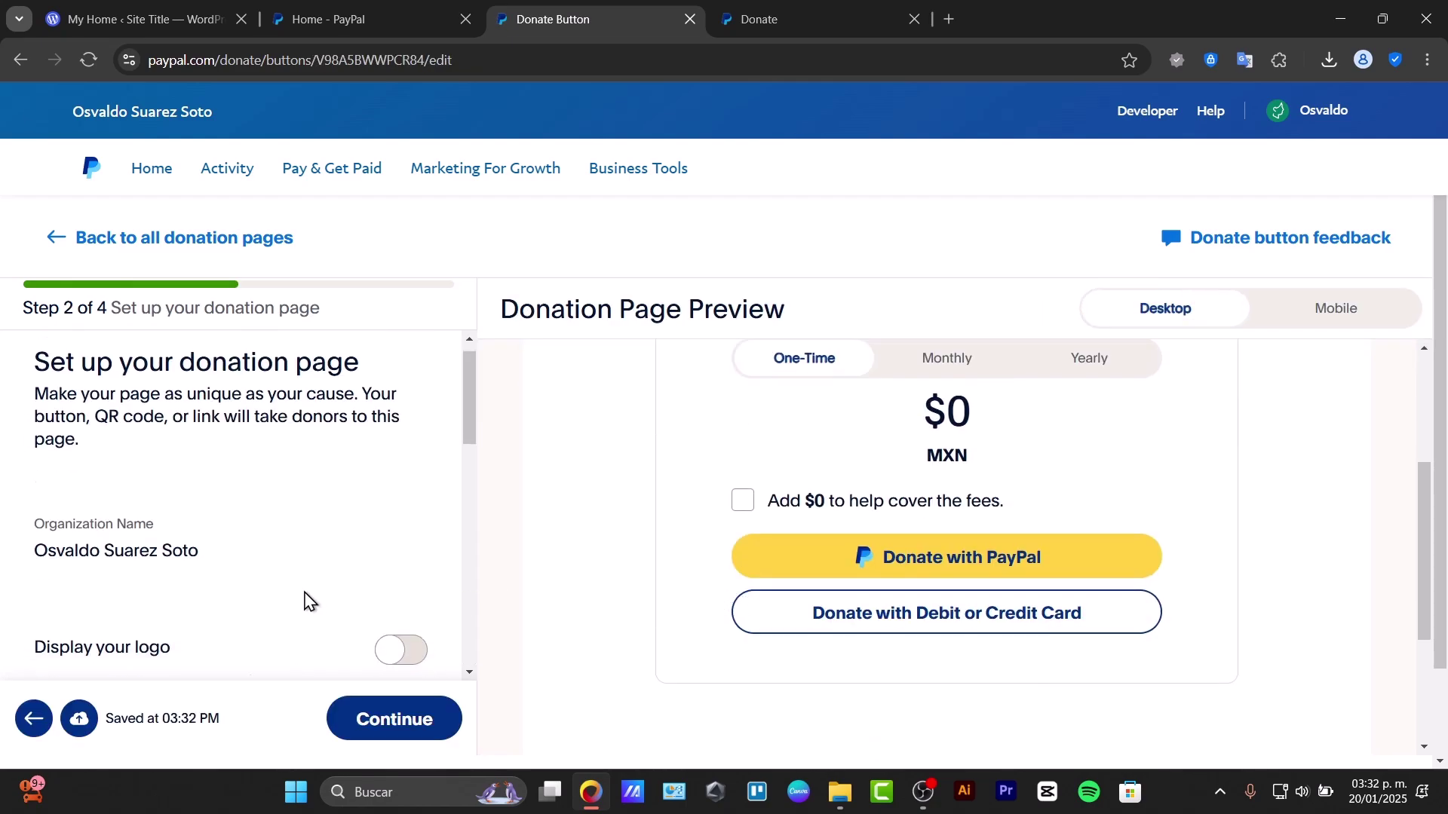
{"action": "scroll", "coordinate": [358, 548], "scroll_direction": "down", "scroll_amount": 3}
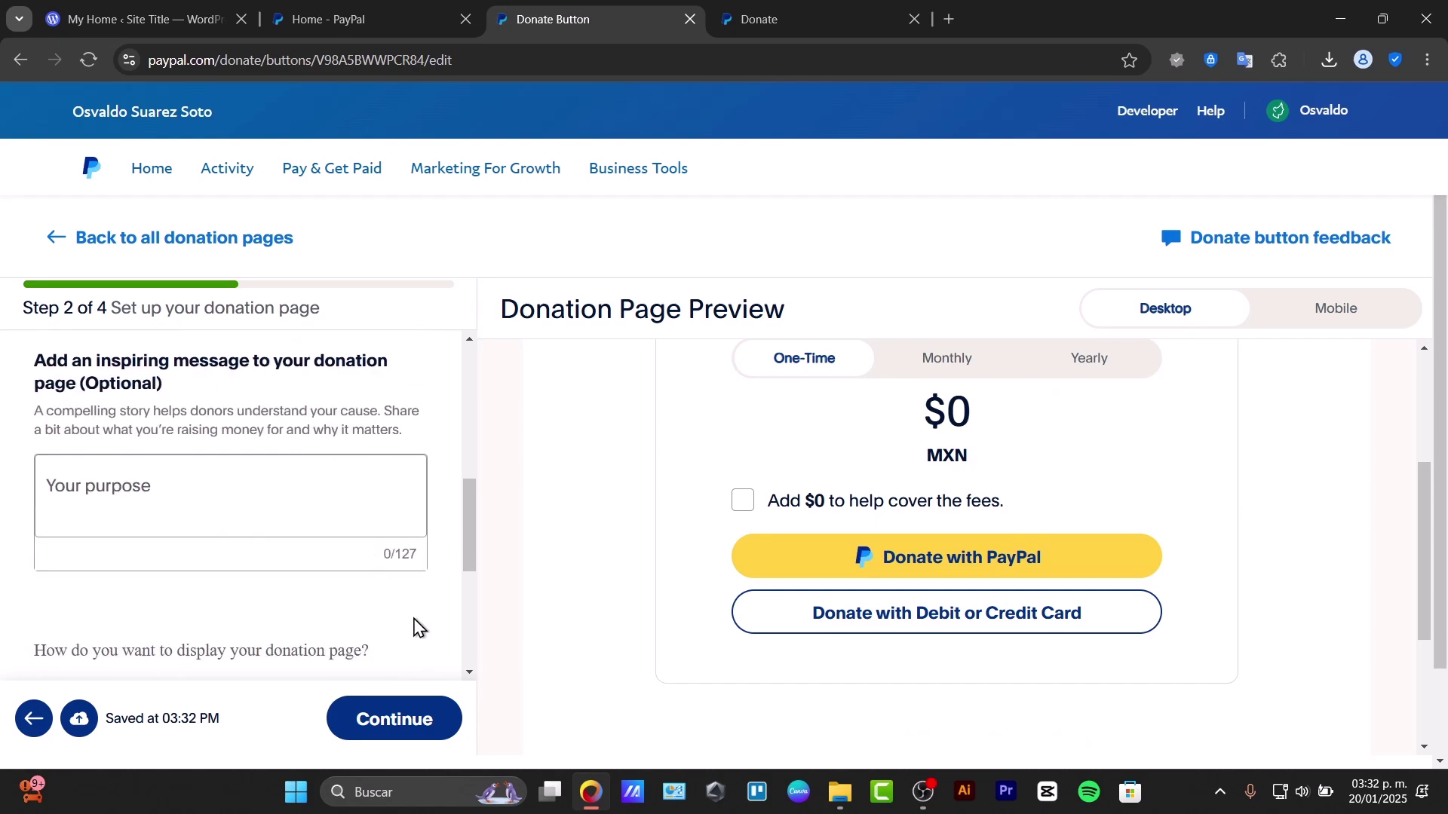
{"action": "left_click", "coordinate": [437, 721]}
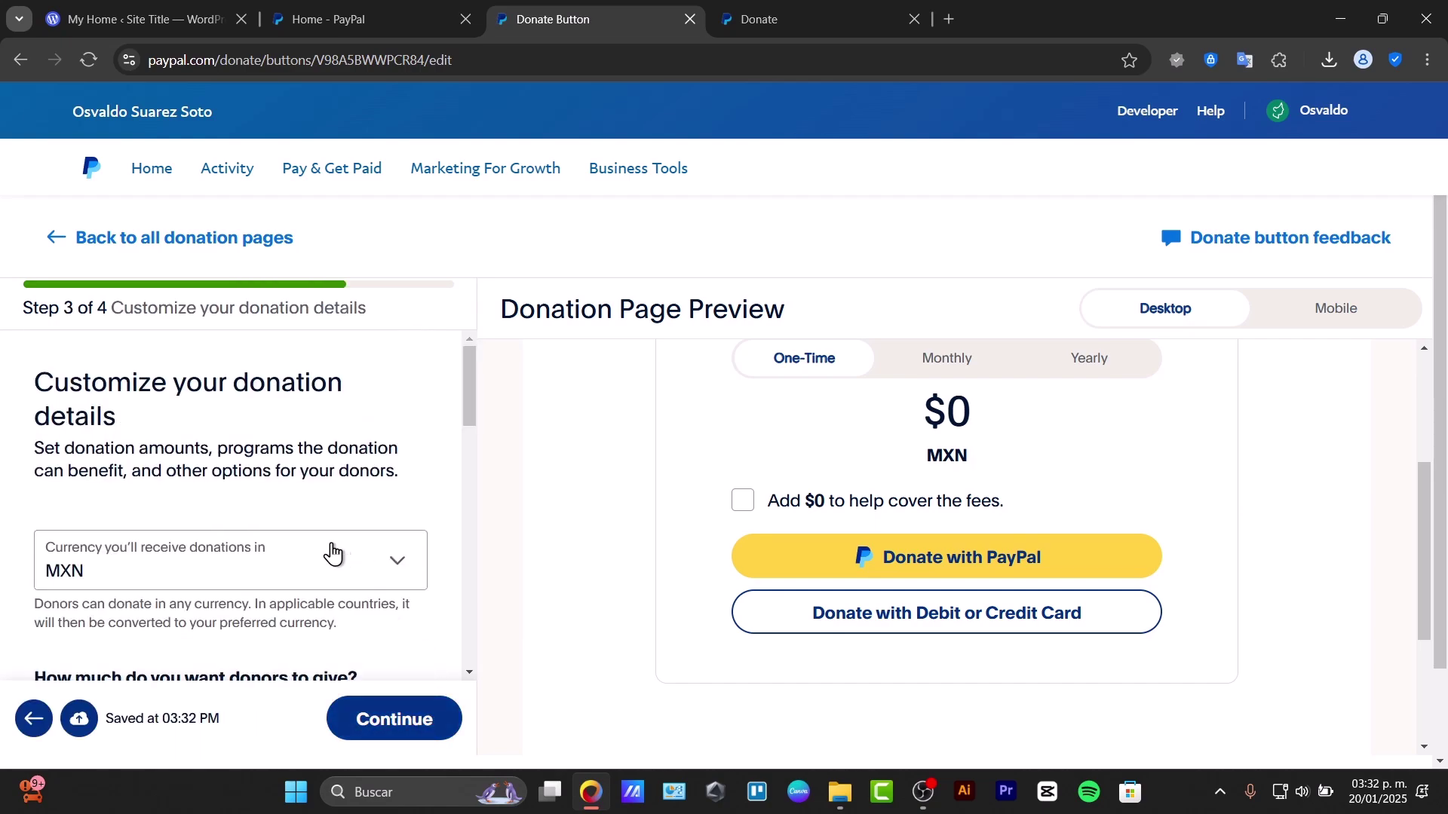
{"action": "left_click", "coordinate": [417, 711]}
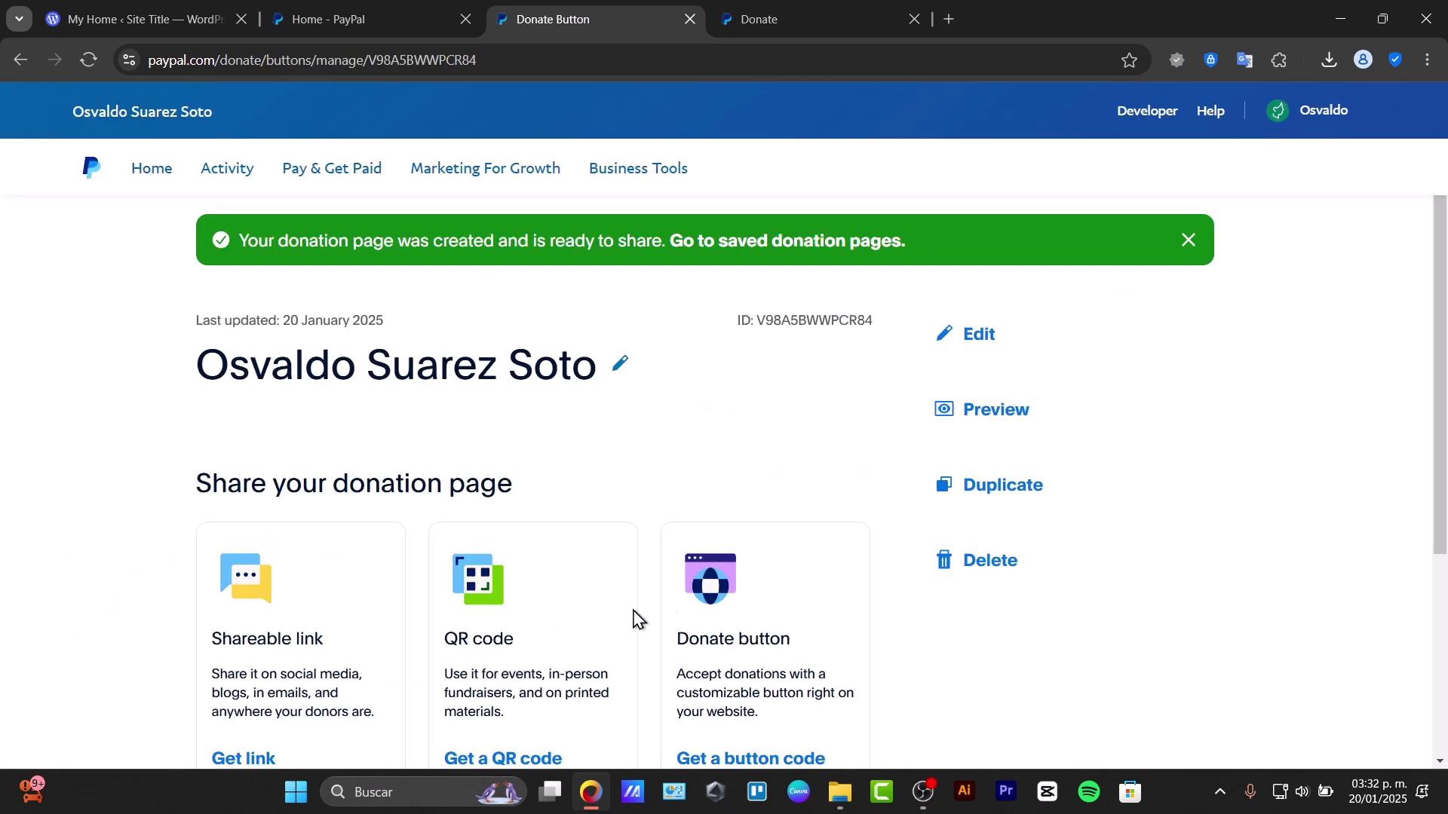
Get the donate button HTML code and copy it to the clipboard.
{"action": "scroll", "coordinate": [676, 596], "scroll_direction": "down", "scroll_amount": 3}
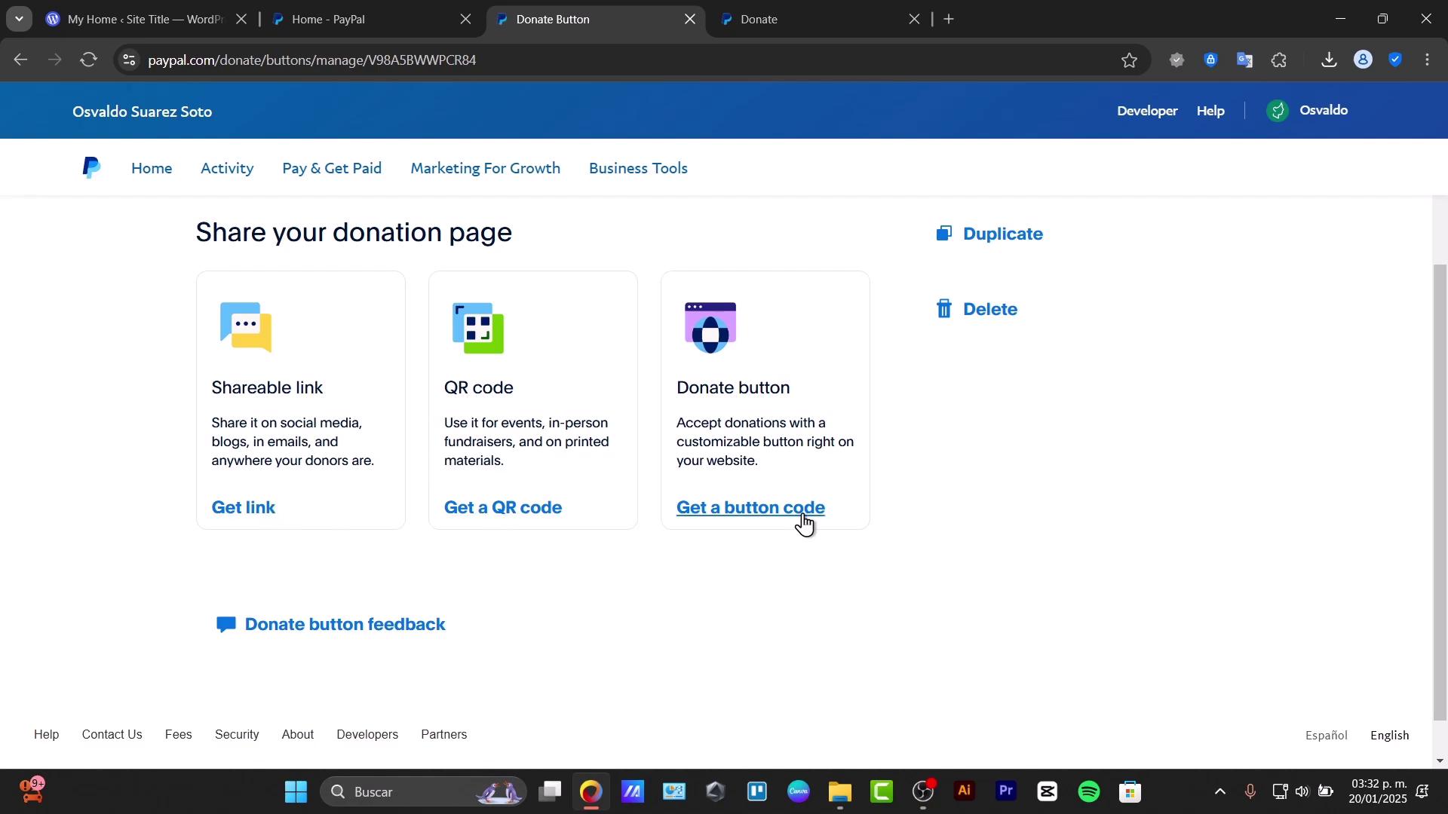
{"action": "left_click", "coordinate": [805, 524]}
{"action": "scroll", "coordinate": [802, 607], "scroll_direction": "down", "scroll_amount": 5}
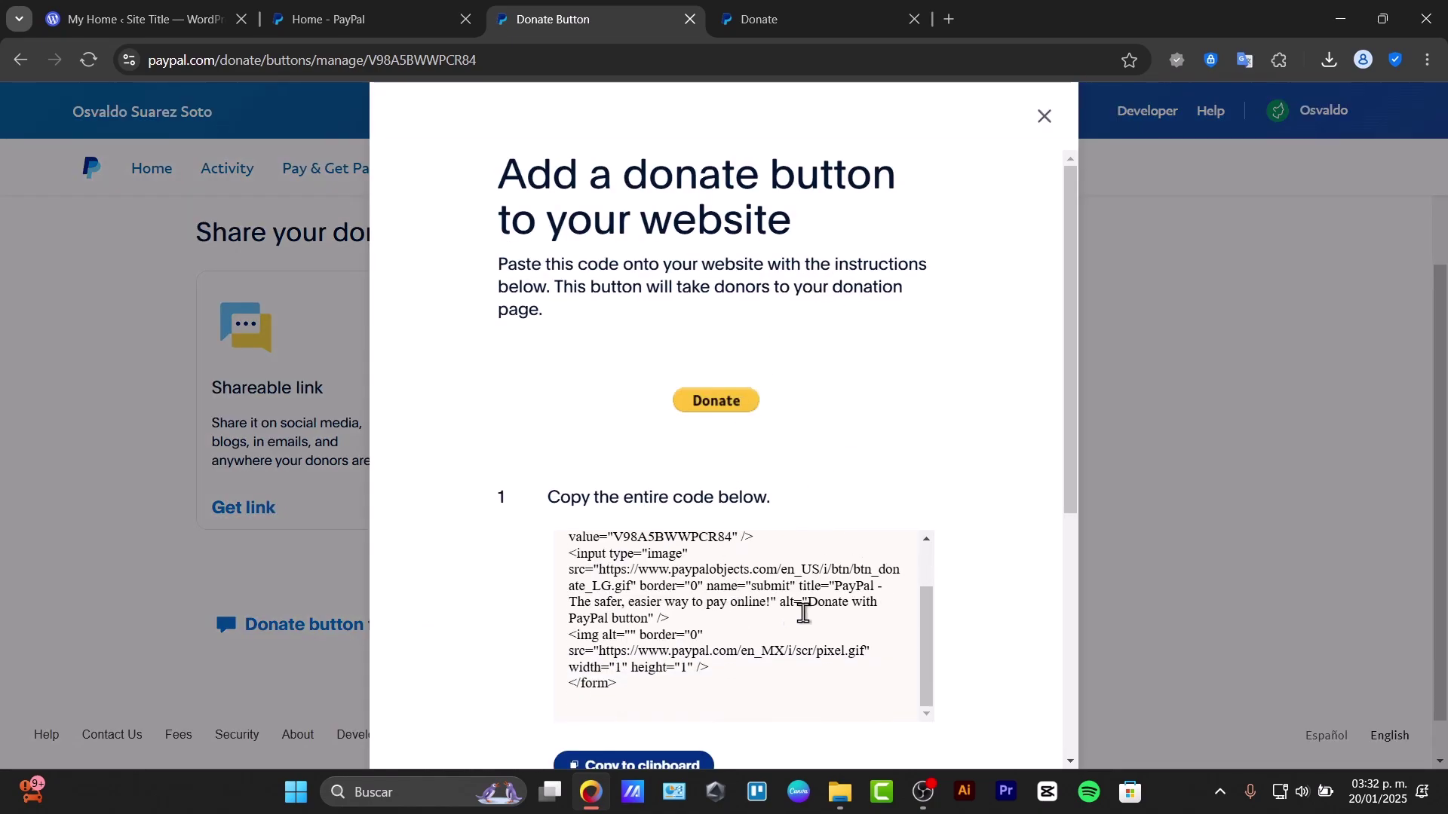
{"action": "left_click", "coordinate": [700, 515]}
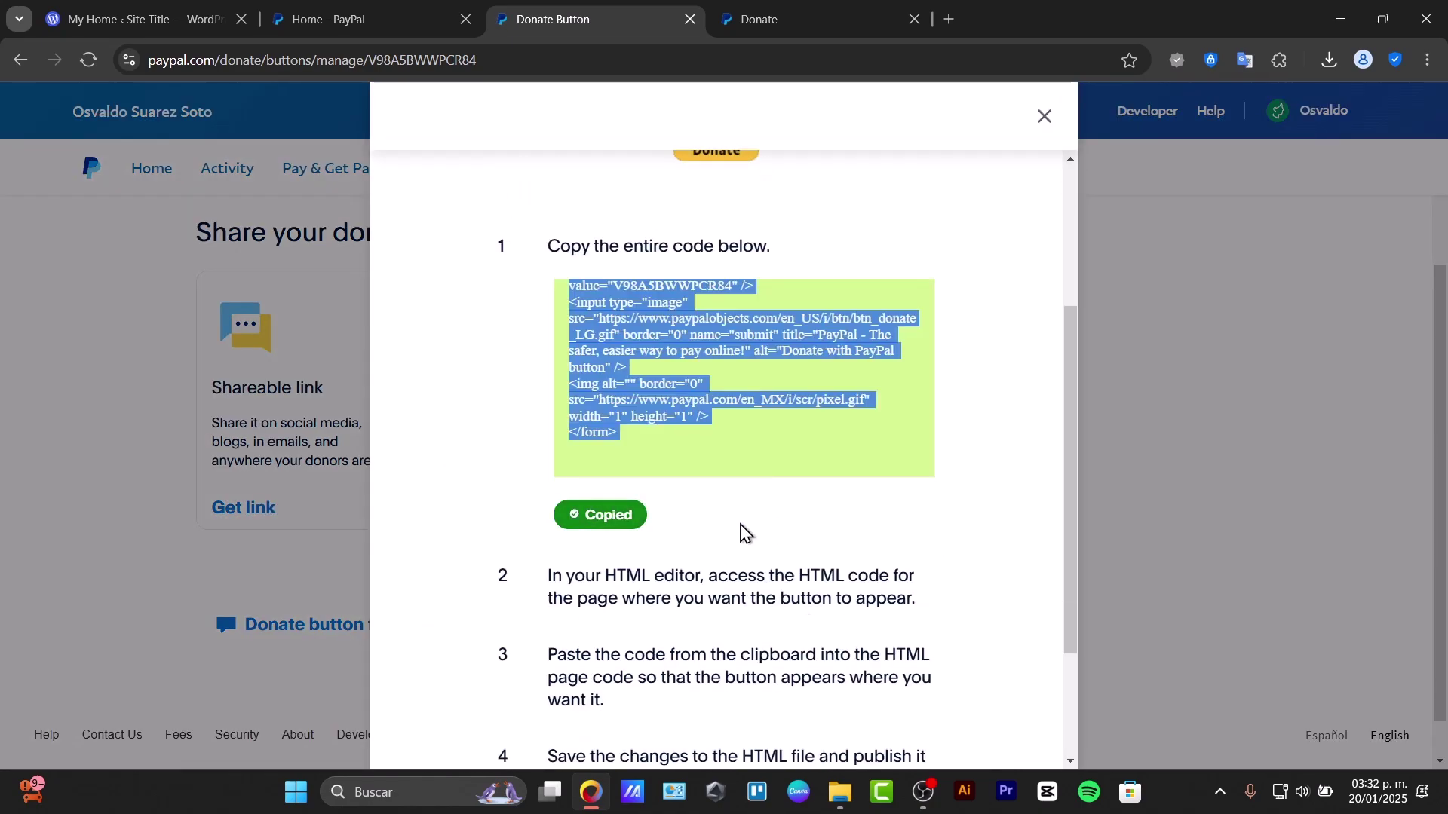
{"action": "scroll", "coordinate": [740, 535], "scroll_direction": "down", "scroll_amount": 2}
{"action": "scroll", "coordinate": [740, 538], "scroll_direction": "up", "scroll_amount": 5}
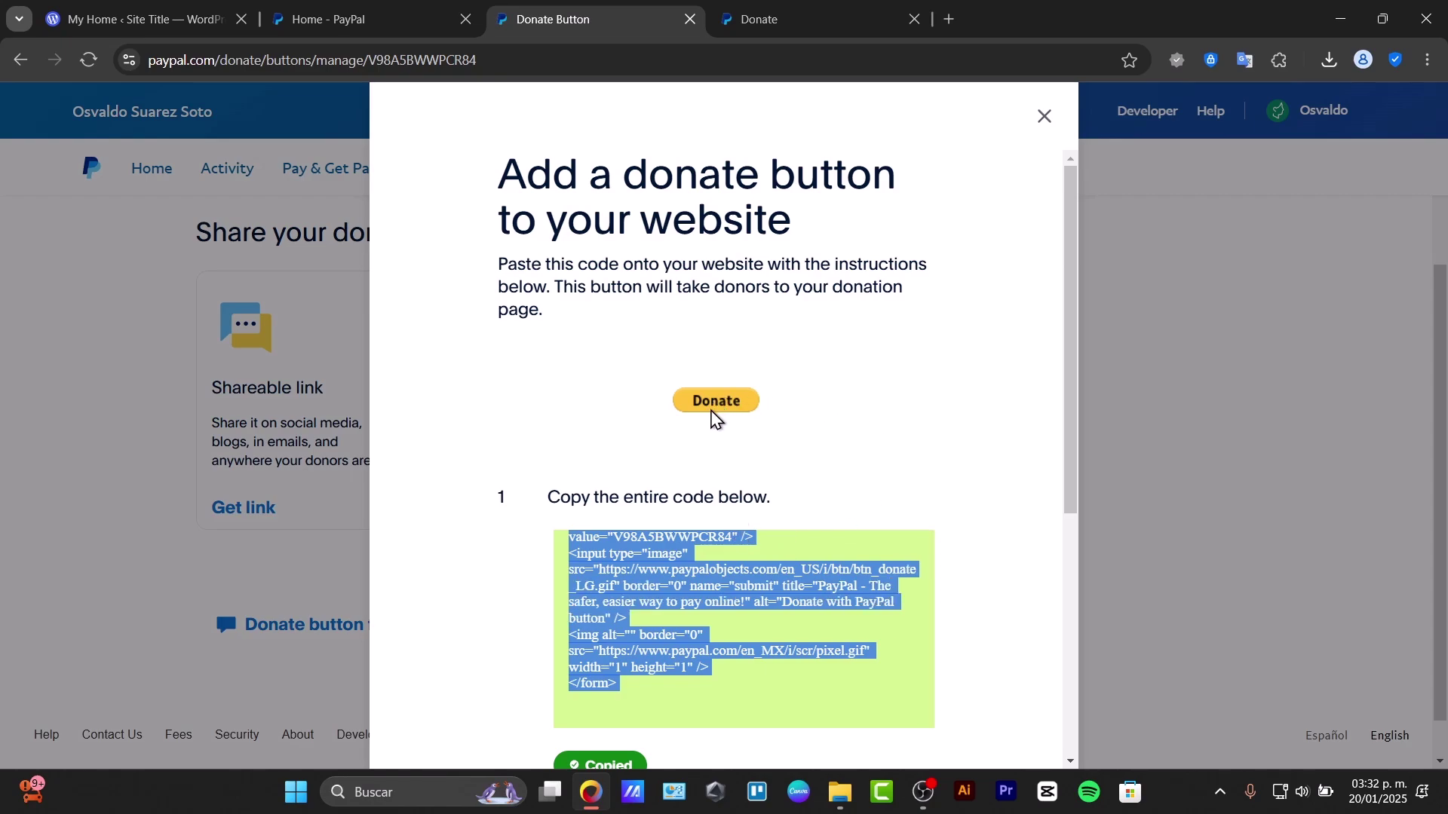
Go to the WordPress dashboard tab, open All Pages, and dismiss the Pages announcement popup.
{"action": "left_click", "coordinate": [343, 7]}
{"action": "left_click", "coordinate": [129, 6]}
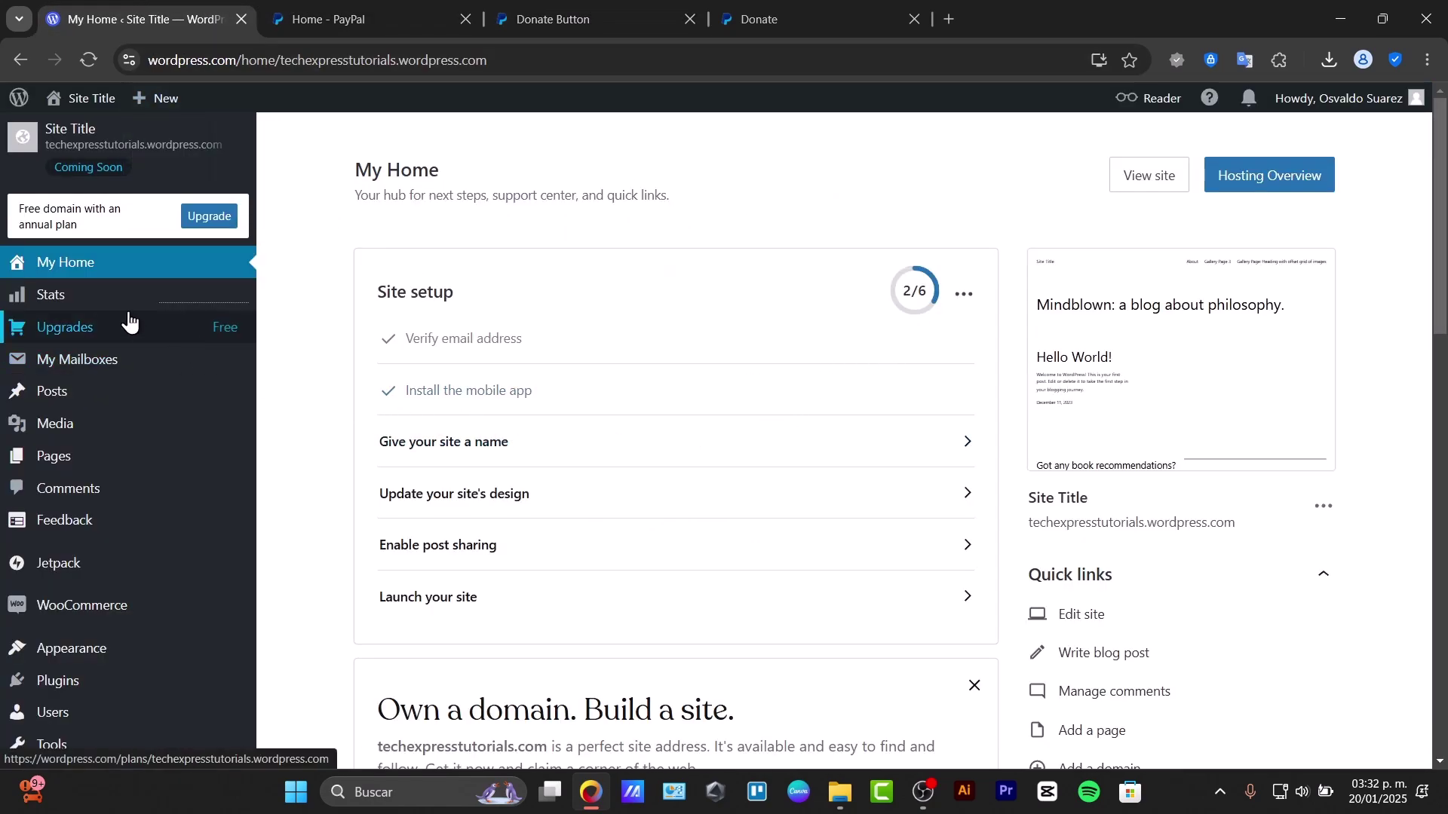
{"action": "scroll", "coordinate": [151, 573], "scroll_direction": "down", "scroll_amount": 3}
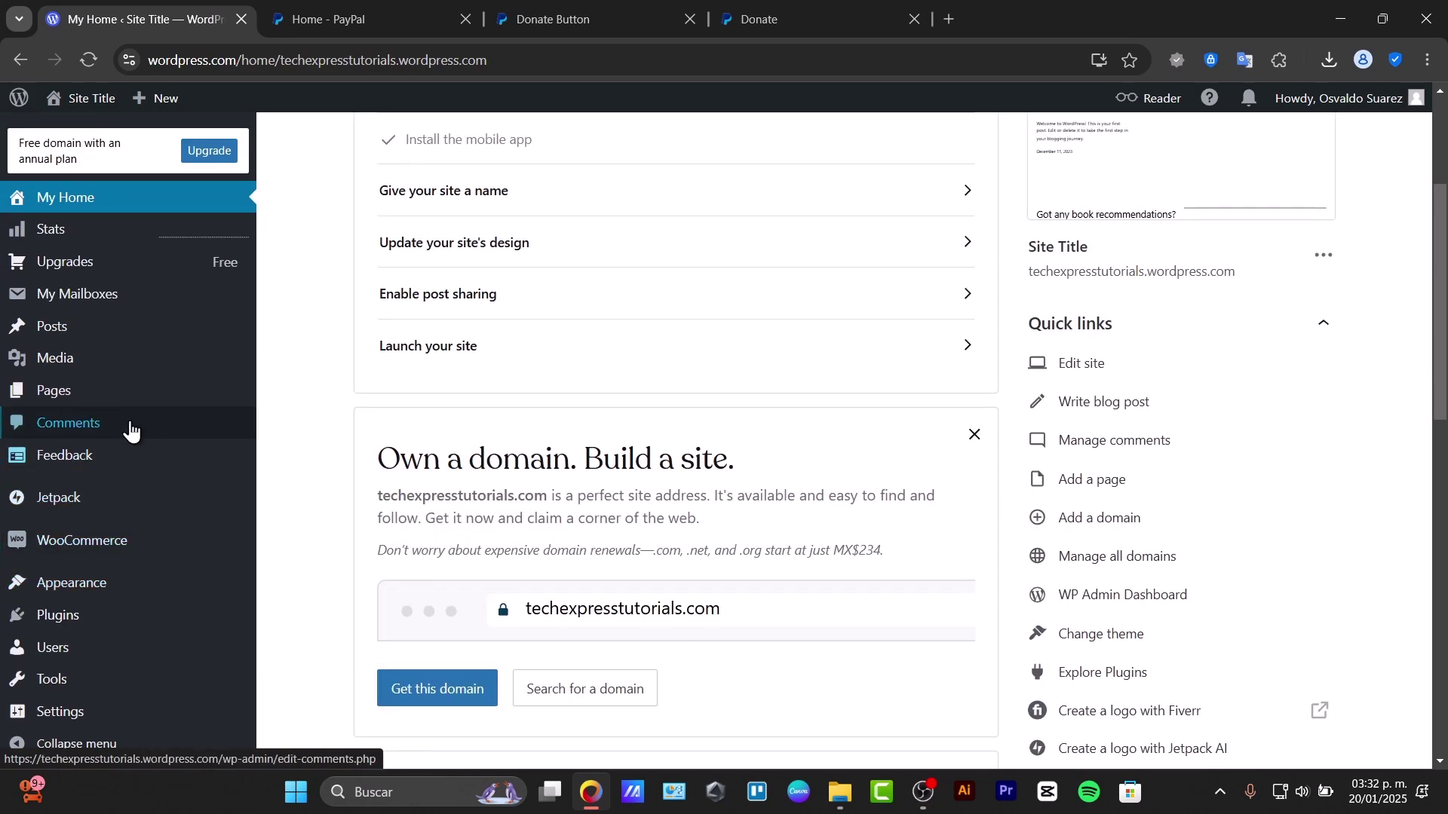
{"action": "mouse_move", "coordinate": [160, 524]}
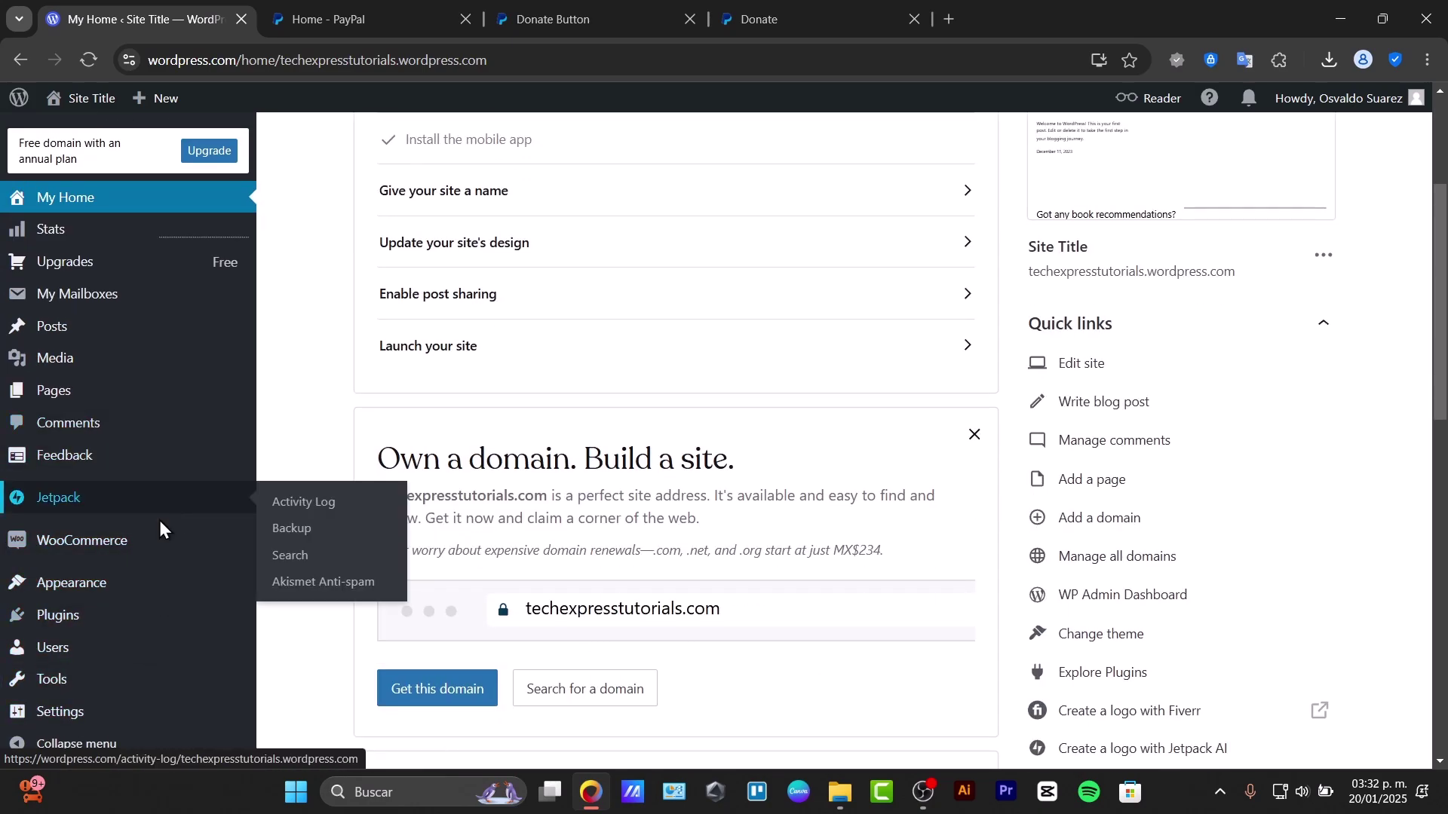
{"action": "mouse_move", "coordinate": [137, 581]}
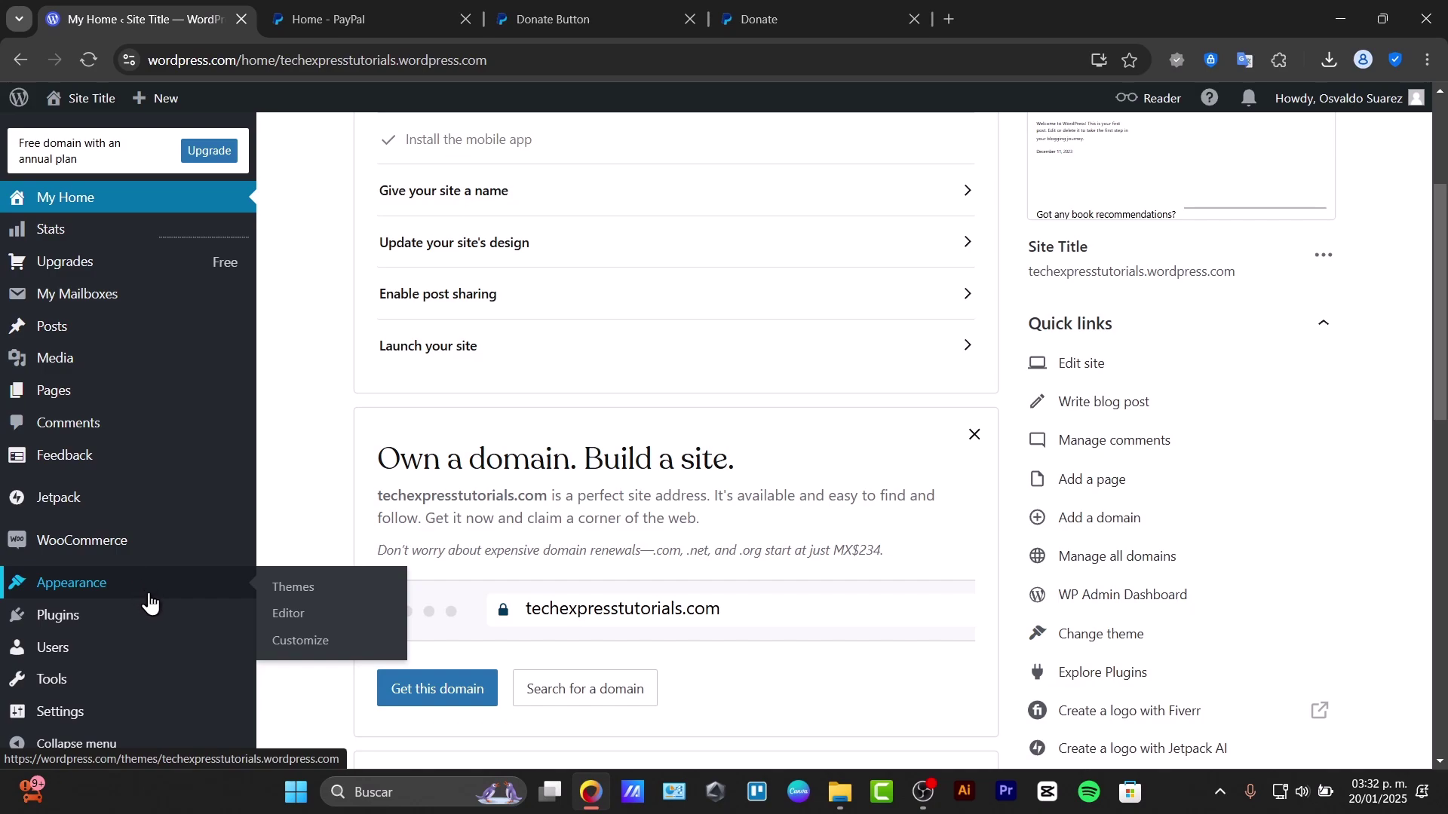
{"action": "mouse_move", "coordinate": [117, 407]}
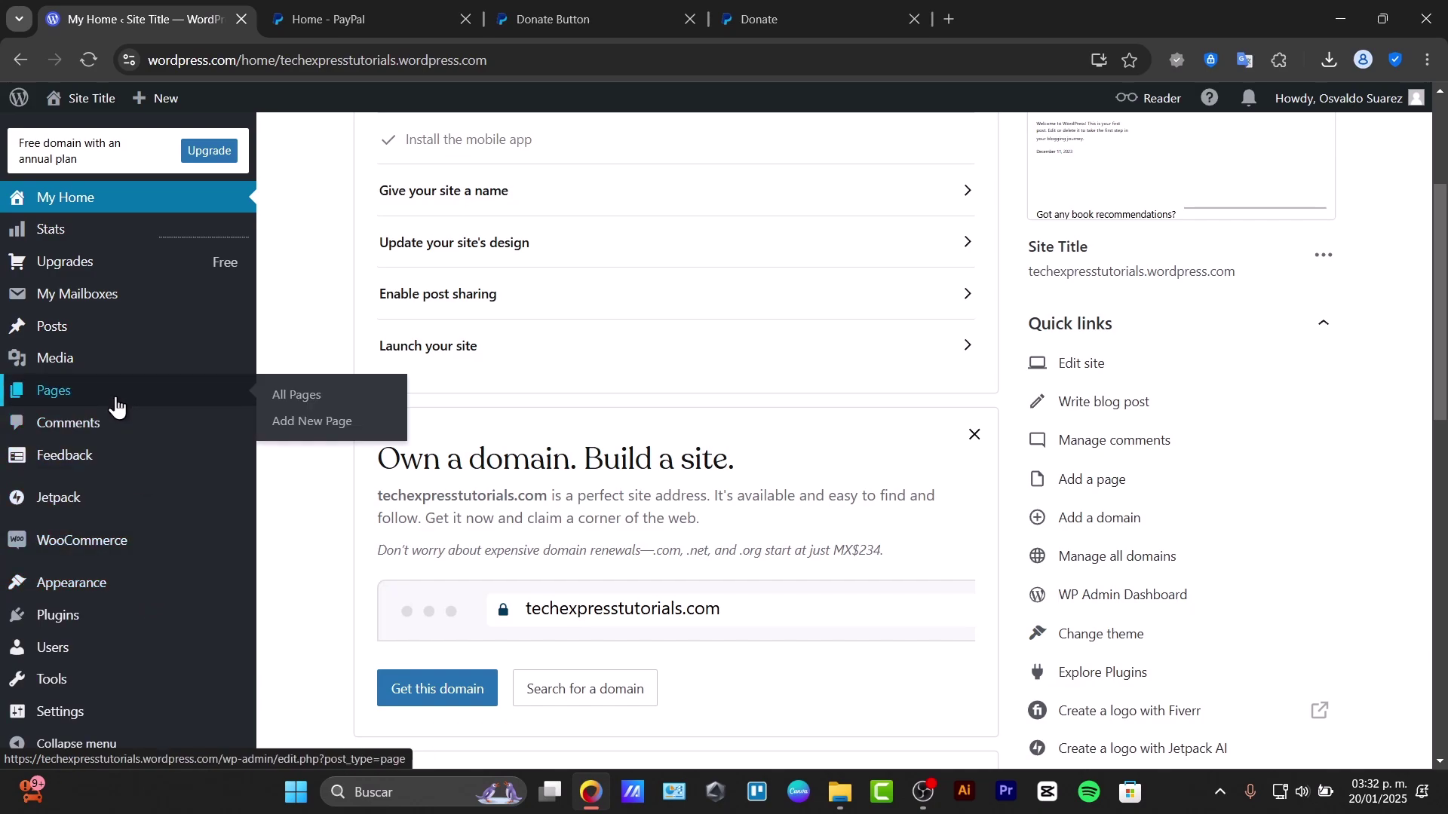
{"action": "left_click", "coordinate": [339, 403]}
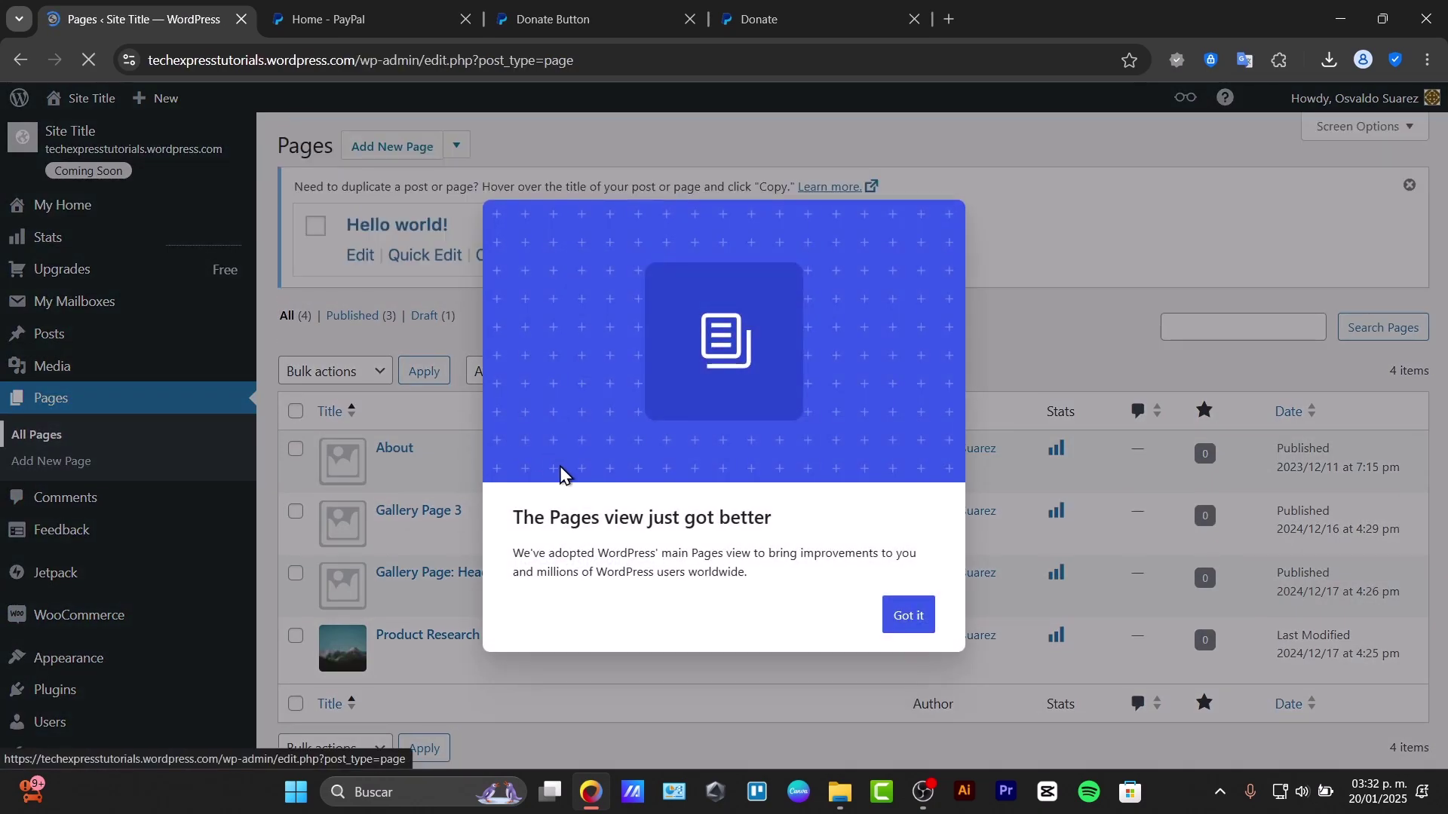
{"action": "left_click", "coordinate": [904, 618]}
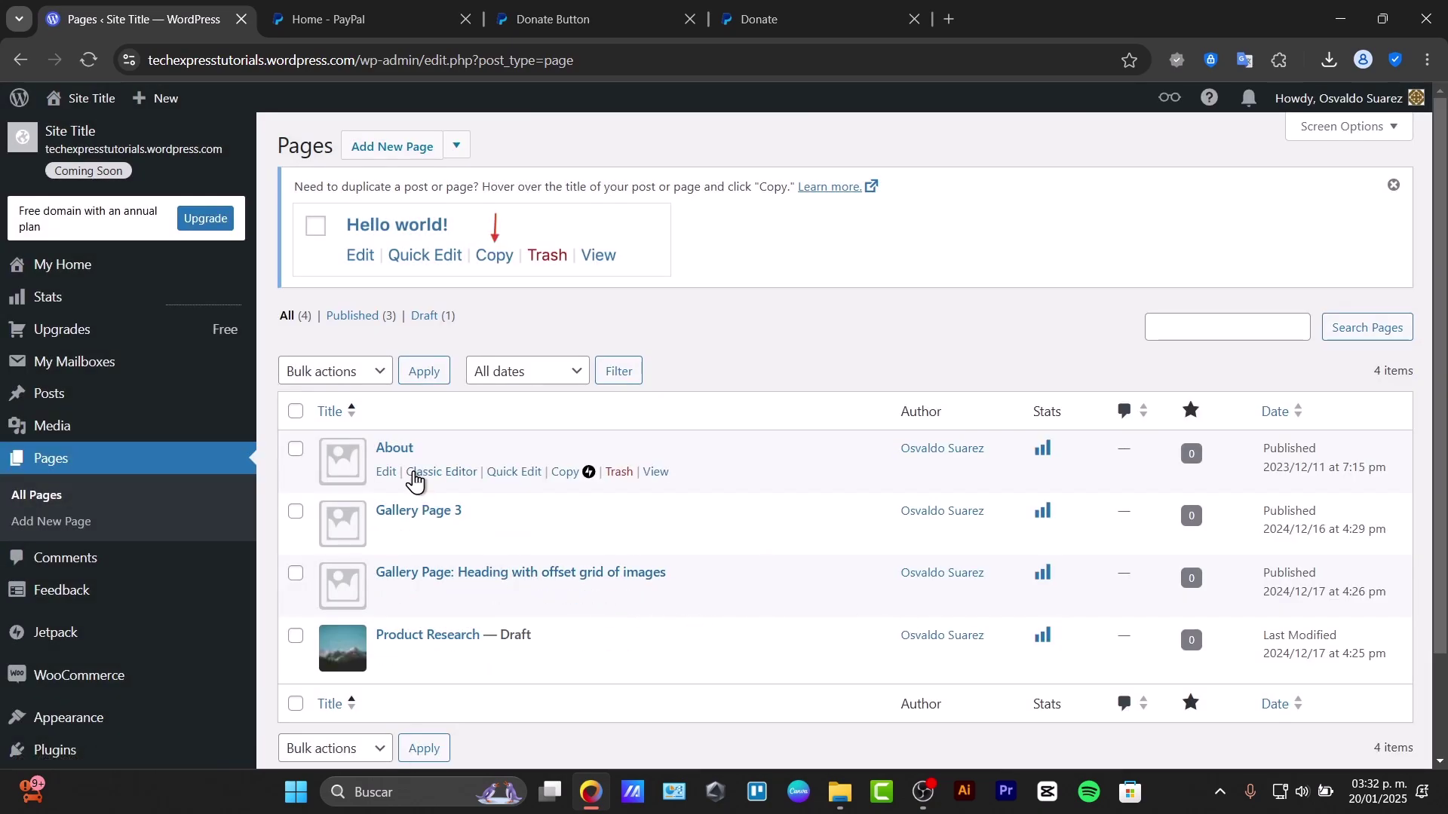
Edit the About page with the cursor at the end of its paragraph.
{"action": "left_click", "coordinate": [391, 474]}
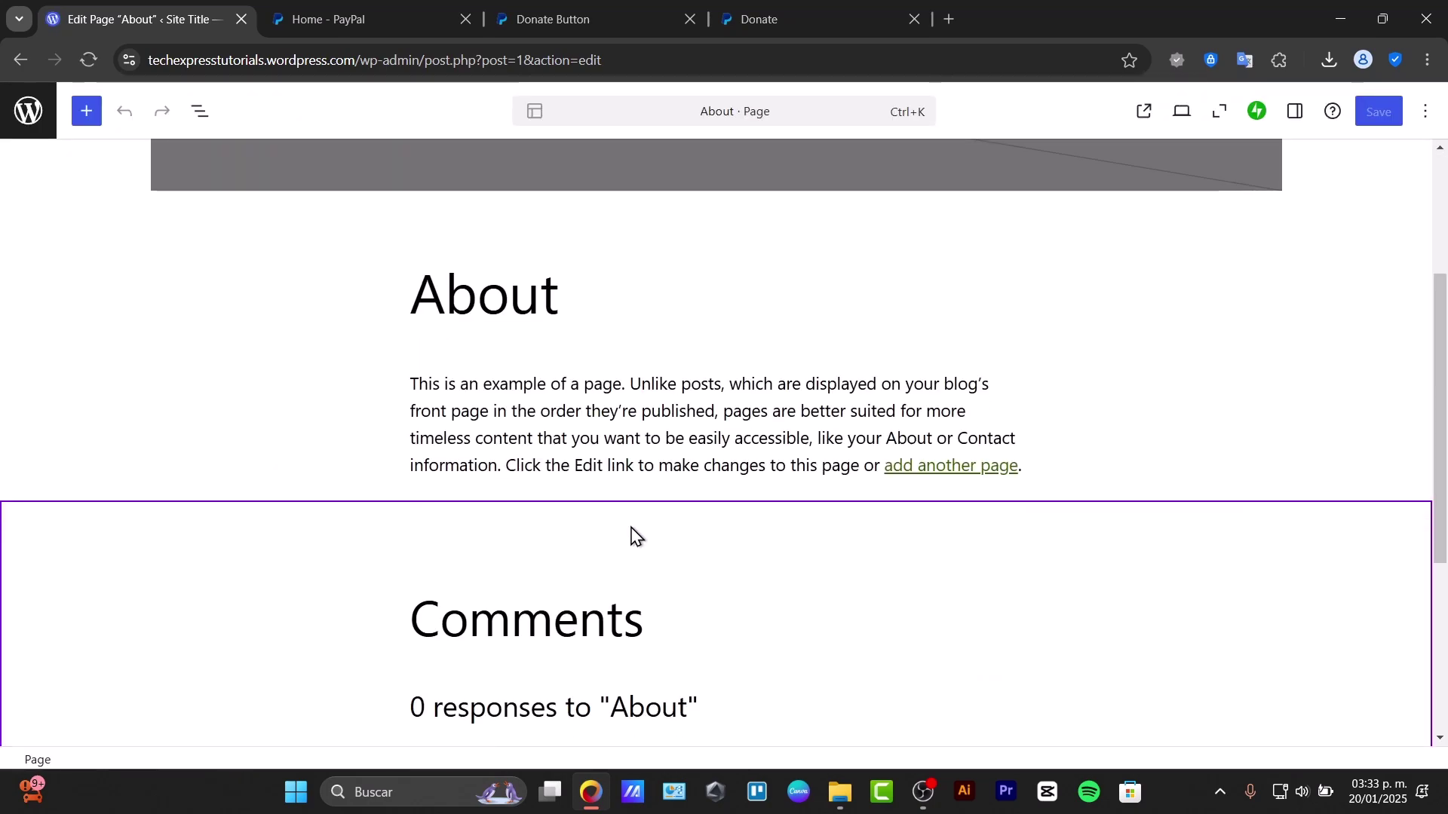
{"action": "left_click", "coordinate": [920, 412]}
{"action": "left_click", "coordinate": [1088, 465]}
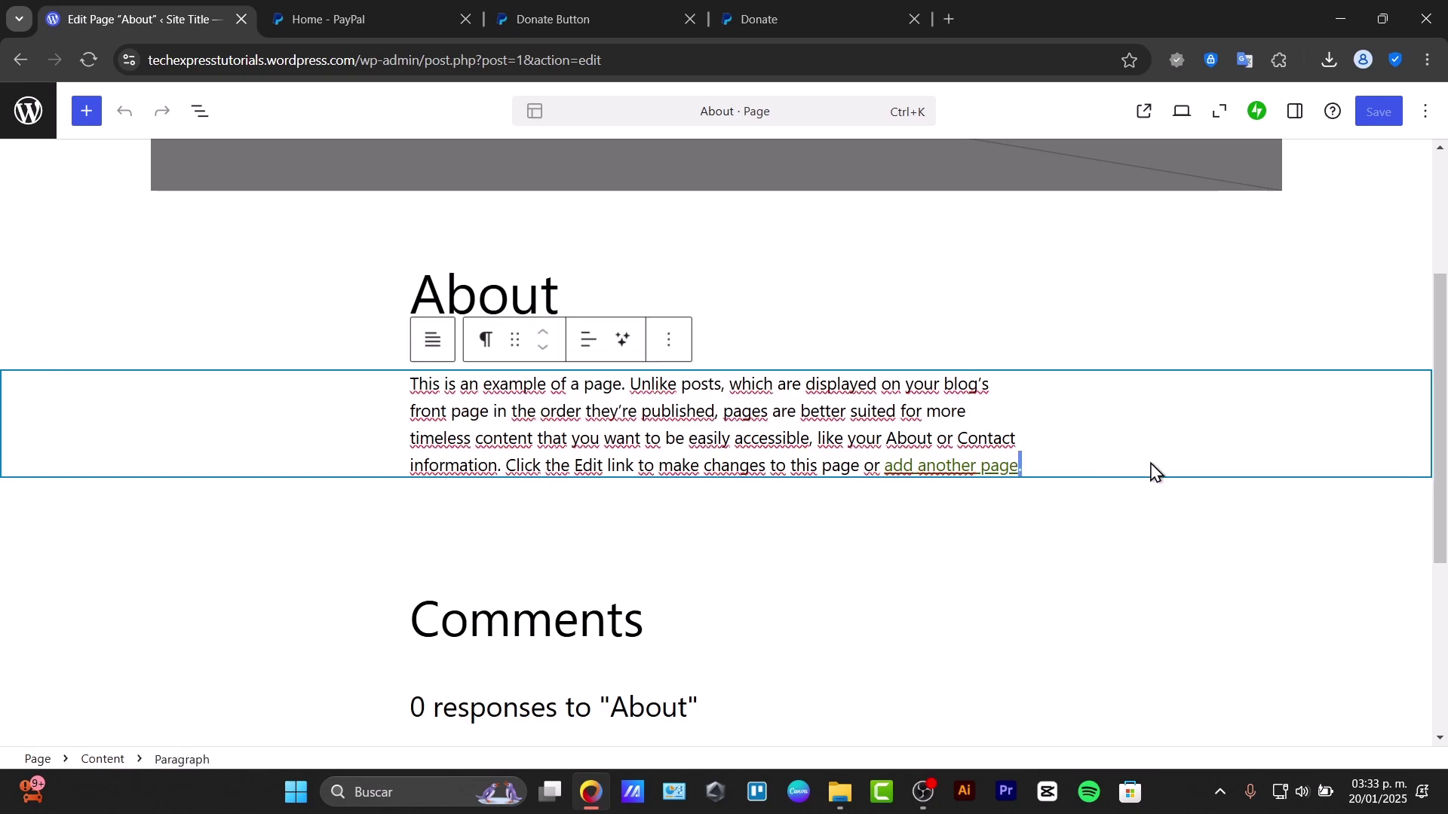
Insert a Code block below the paragraph and paste the PayPal donate form HTML into it.
{"action": "left_click", "coordinate": [87, 111]}
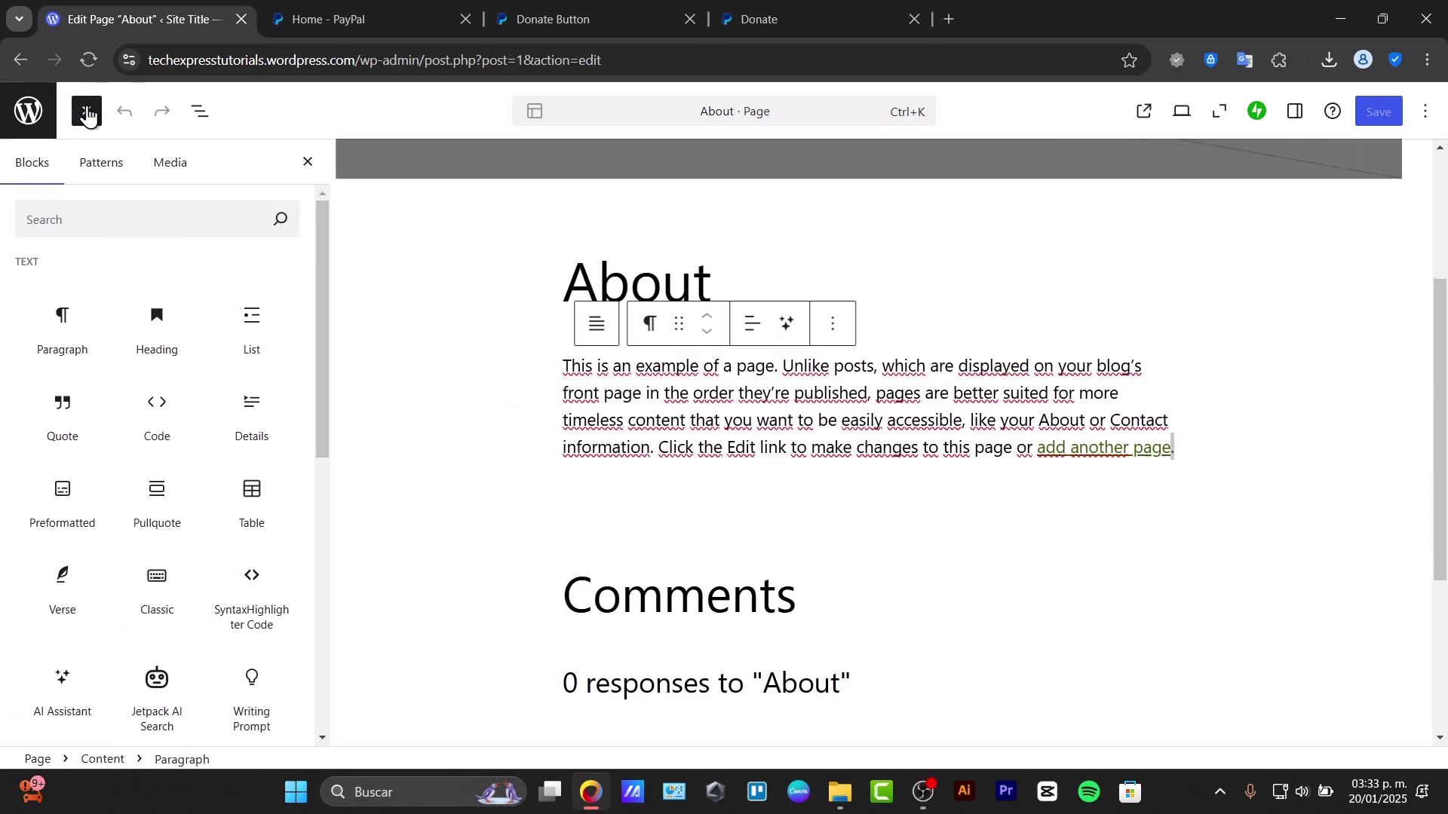
{"action": "left_click", "coordinate": [146, 401]}
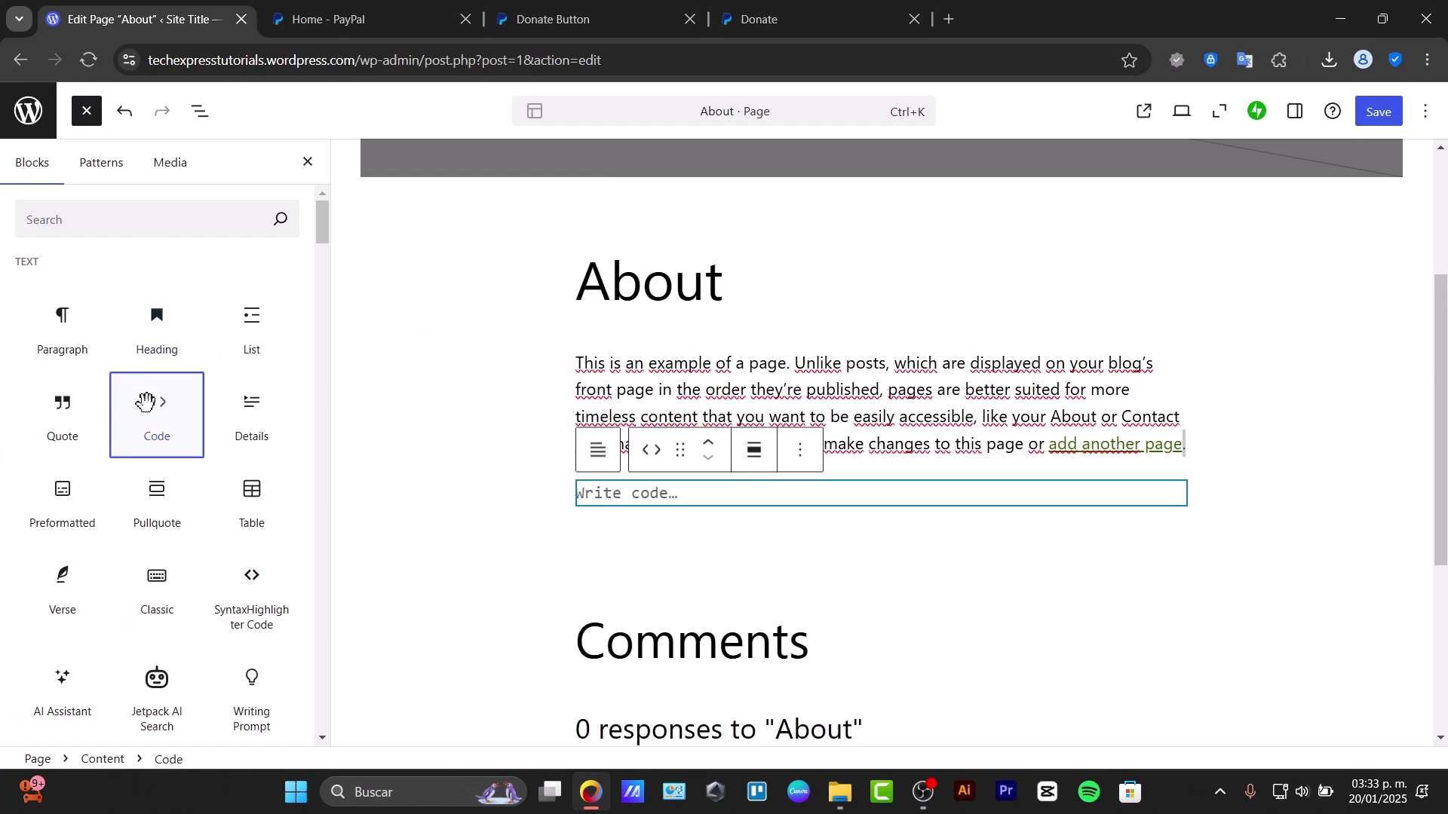
{"action": "left_click", "coordinate": [636, 495]}
{"action": "key", "text": "ctrl+v"}
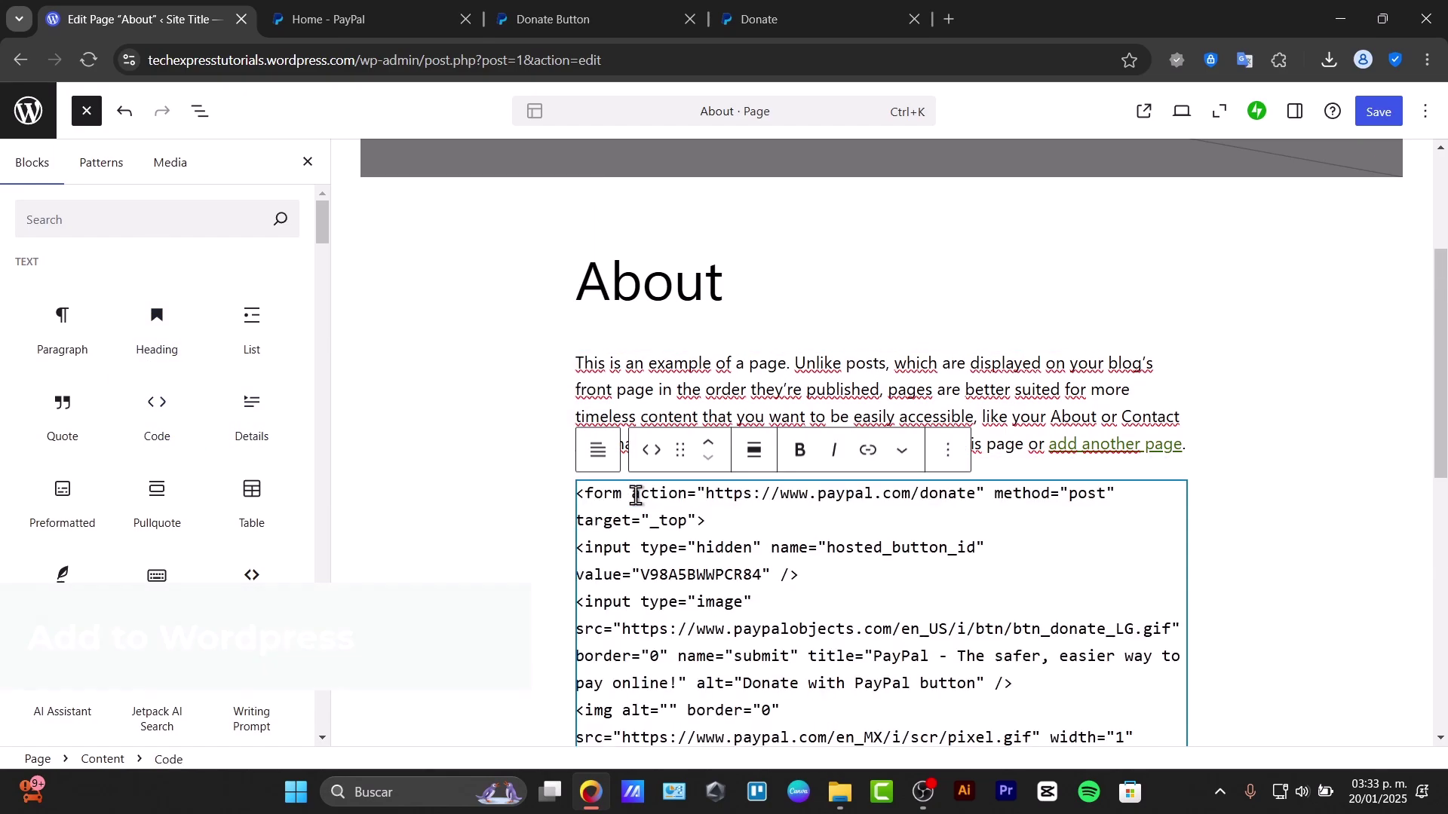
{"action": "scroll", "coordinate": [830, 569], "scroll_direction": "down", "scroll_amount": 3}
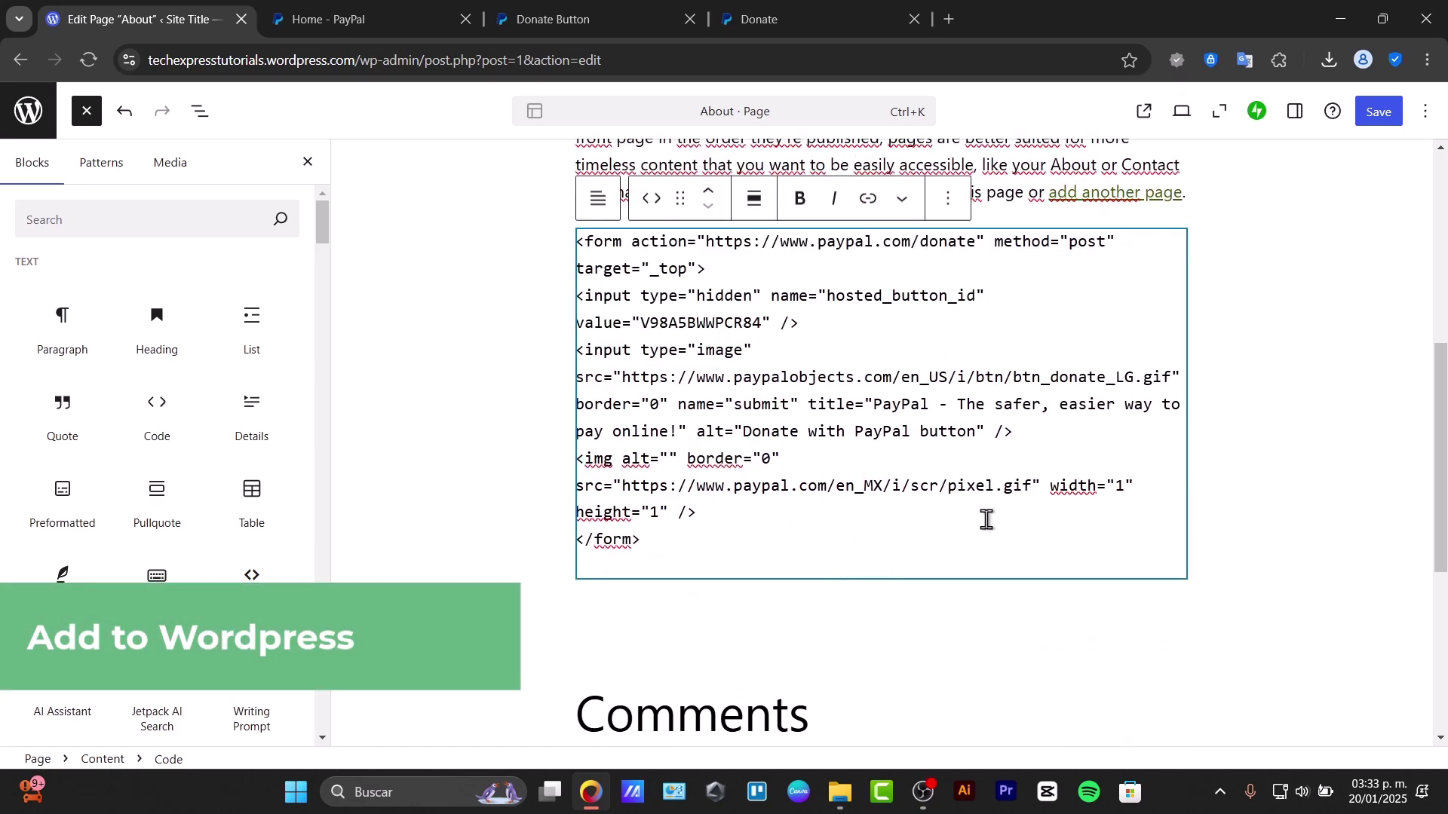
{"action": "key", "text": "Return"}
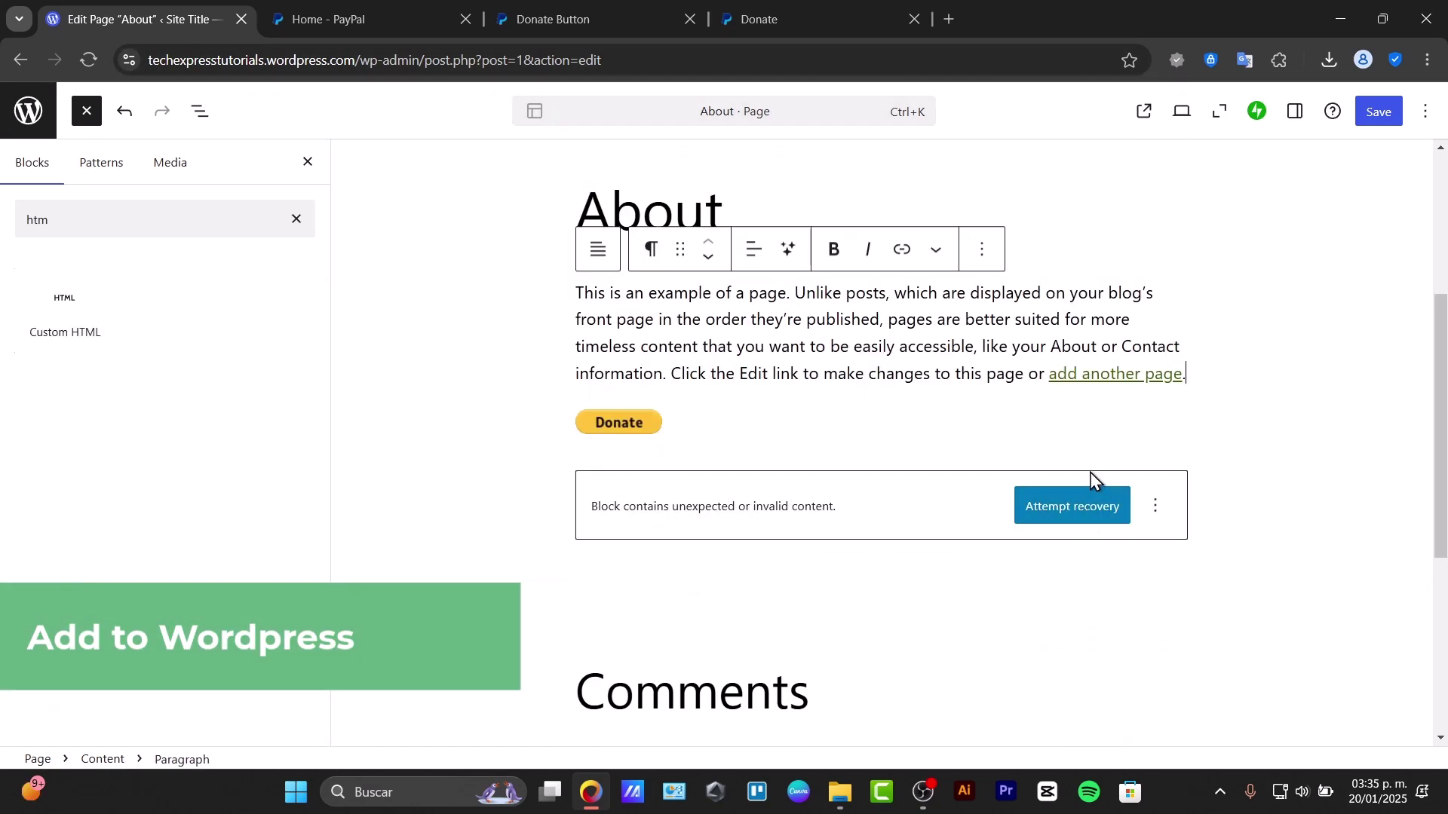
Delete the old Donate HTML block from the About page.
{"action": "left_click", "coordinate": [1041, 434]}
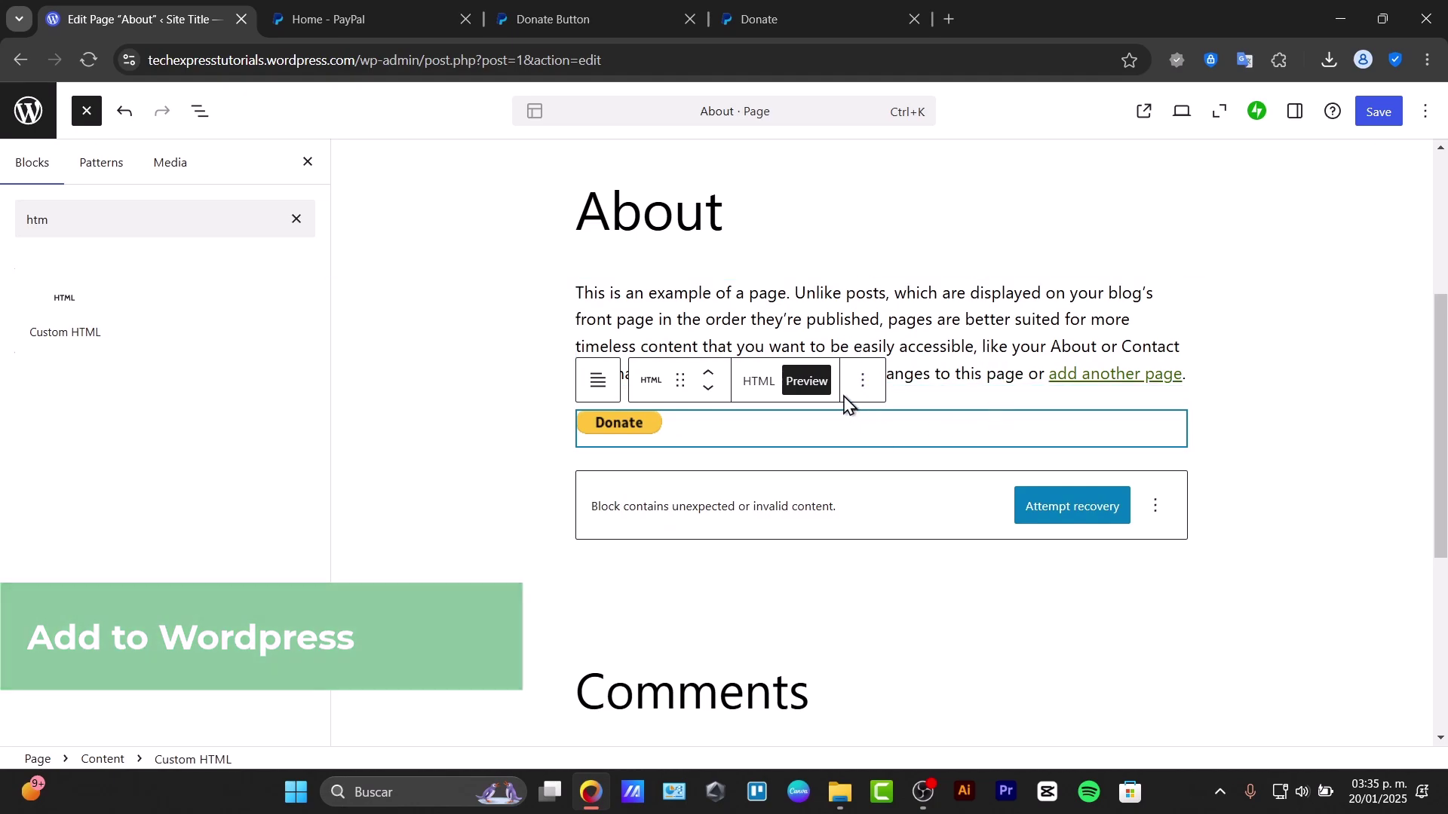
{"action": "left_click", "coordinate": [863, 380]}
{"action": "scroll", "coordinate": [939, 735], "scroll_direction": "down", "scroll_amount": 1}
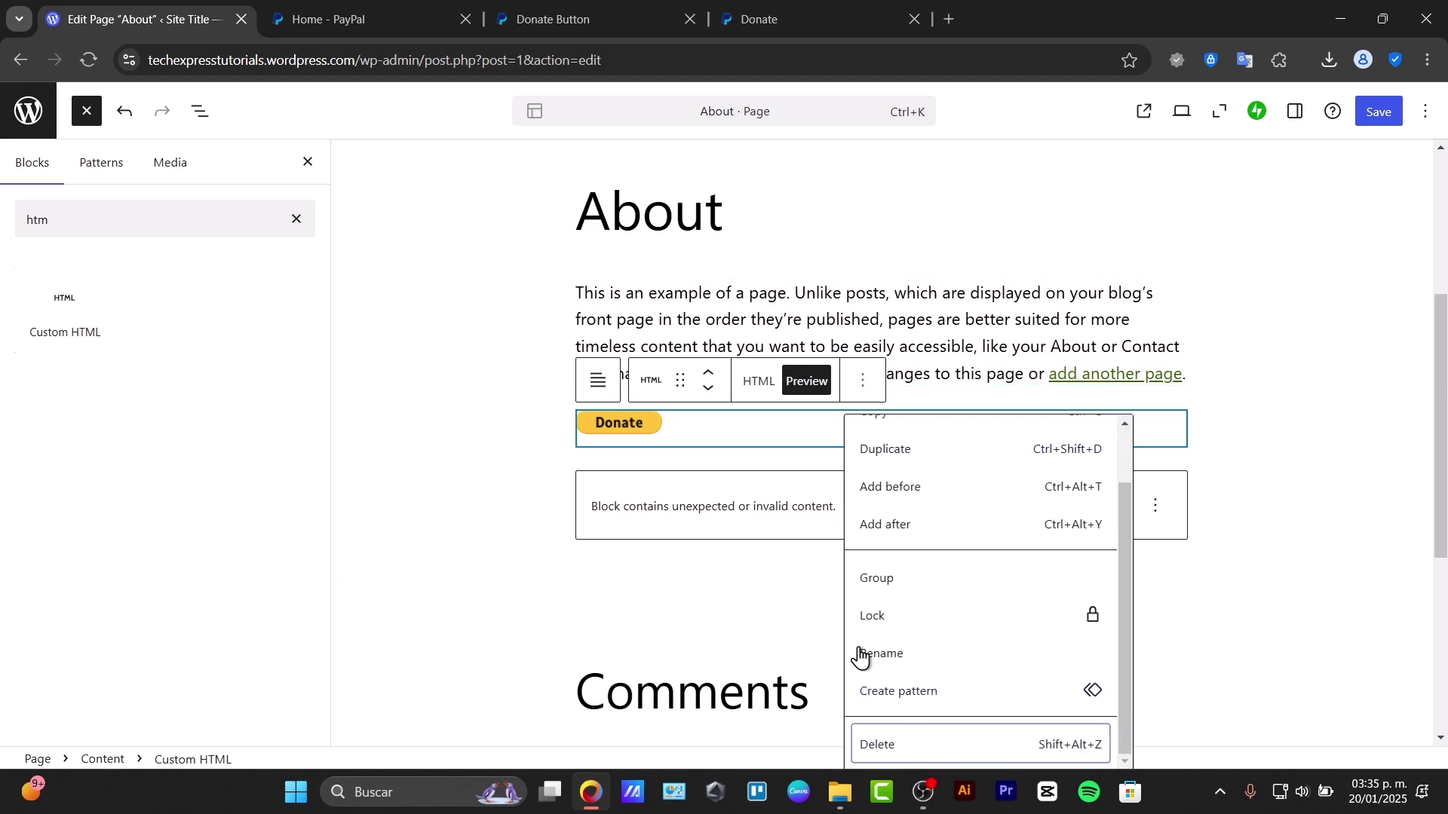
{"action": "left_click", "coordinate": [875, 743]}
Insert a Custom HTML block, paste the PayPal form code, and preview the Donate button.
{"action": "double_click", "coordinate": [113, 218]}
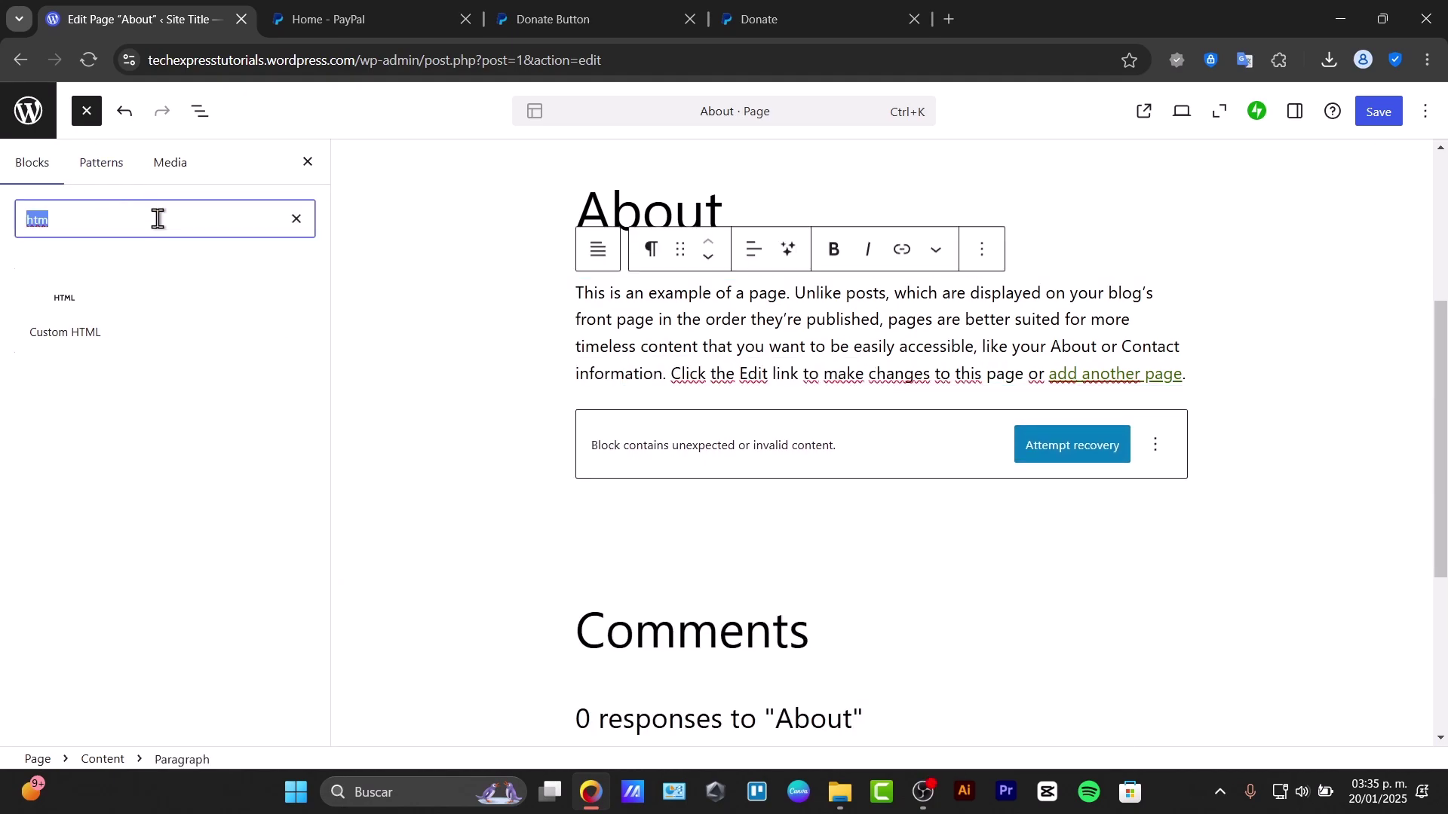
{"action": "type", "text": "HTML"}
{"action": "mouse_move", "coordinate": [81, 307]}
{"action": "left_click", "coordinate": [71, 341]}
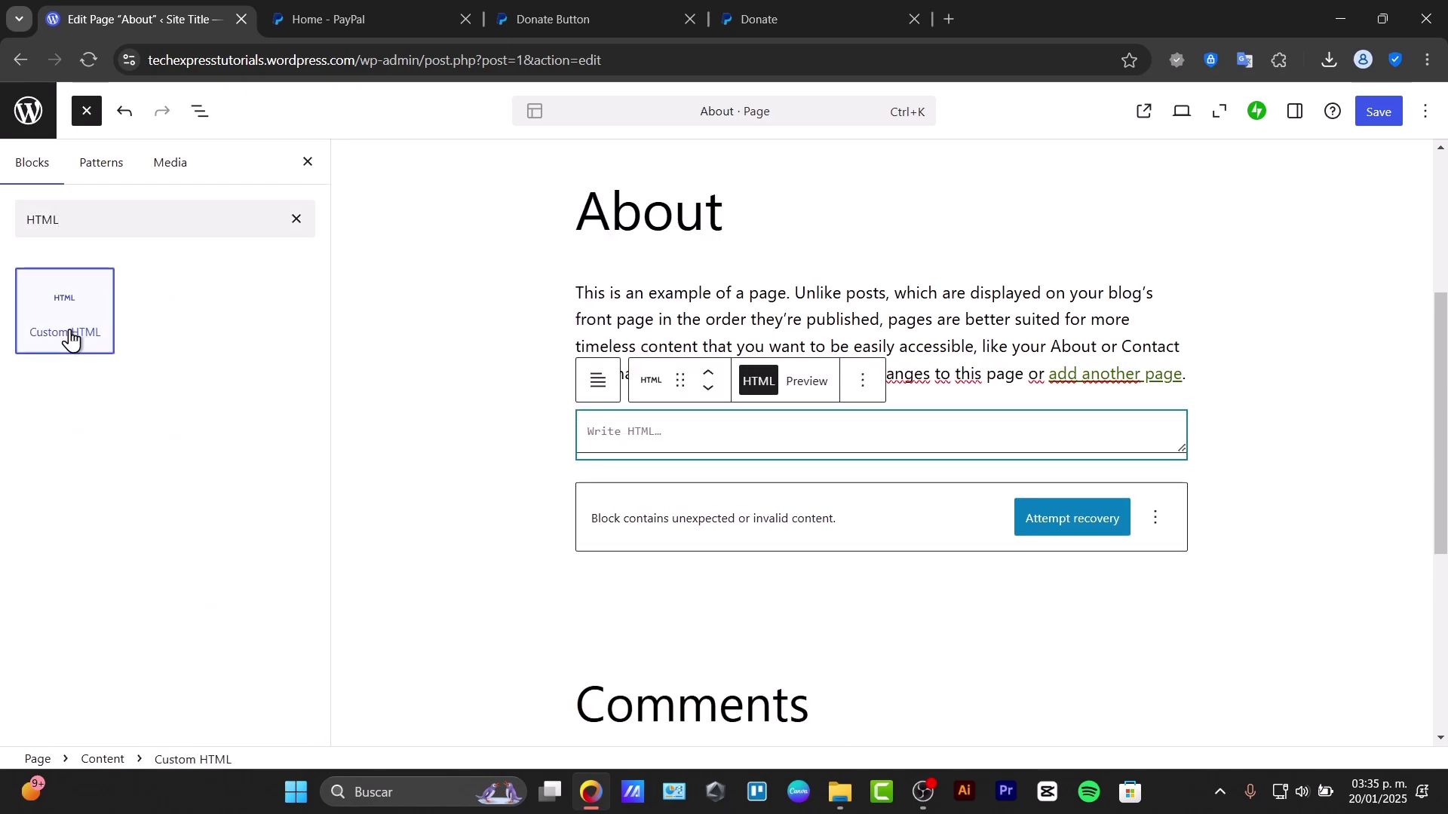
{"action": "type", "text": "<form action=\"https://www.paypal.com/donate\" method=\"post\" target=\"_top\"> <input type=\"hidden\" name=\"hosted_button_id\" value=\"V98A5BWWPCR84\" /> <input type=\"image\" src=\"https://www.paypalobjects.com/en_US/i/btn/btn_donate_LG.gif\" border=\"0\" name=\"submit\" title=\"PayPal - The safer, easier way to pay online!\" alt=\"Donate with PayPal button\" /> <img alt=\"\" border=\"0\" src=\"https://www.paypal.com/en_MX/i/scr/pixel.gif\" width=\"1\" height=\"1\" /> </form>"}
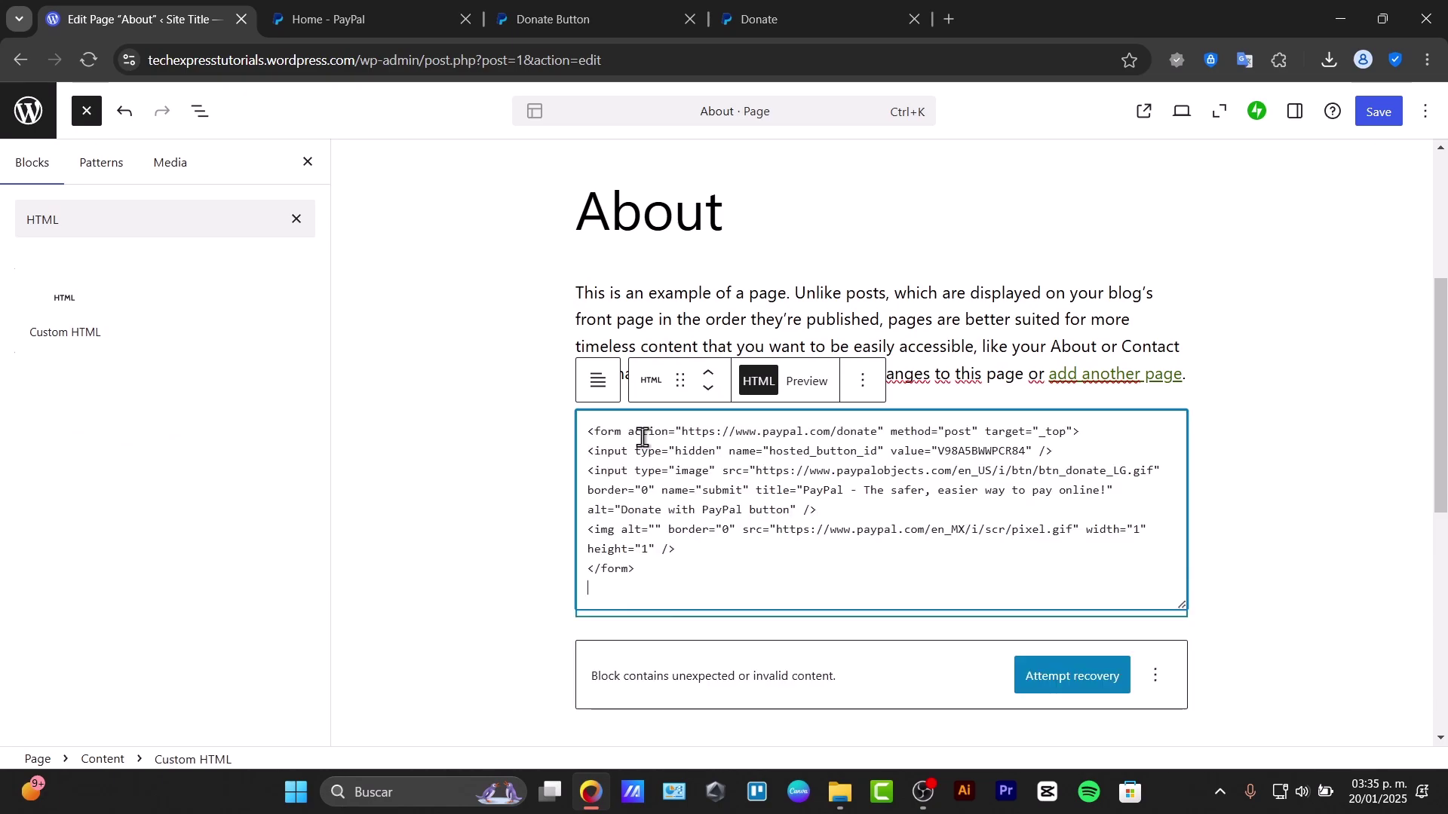
{"action": "left_click", "coordinate": [808, 382]}
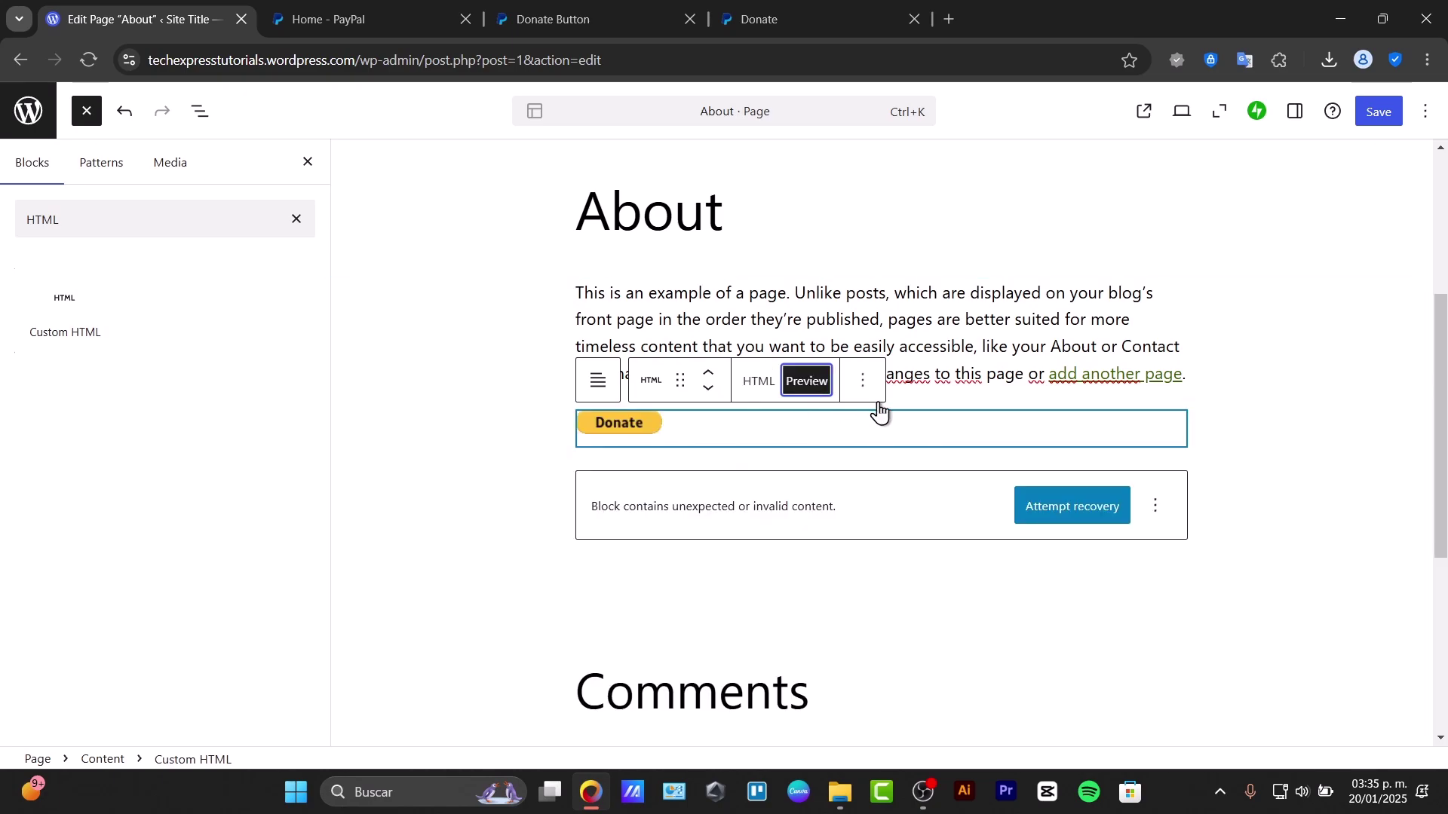
{"action": "left_click", "coordinate": [833, 466]}
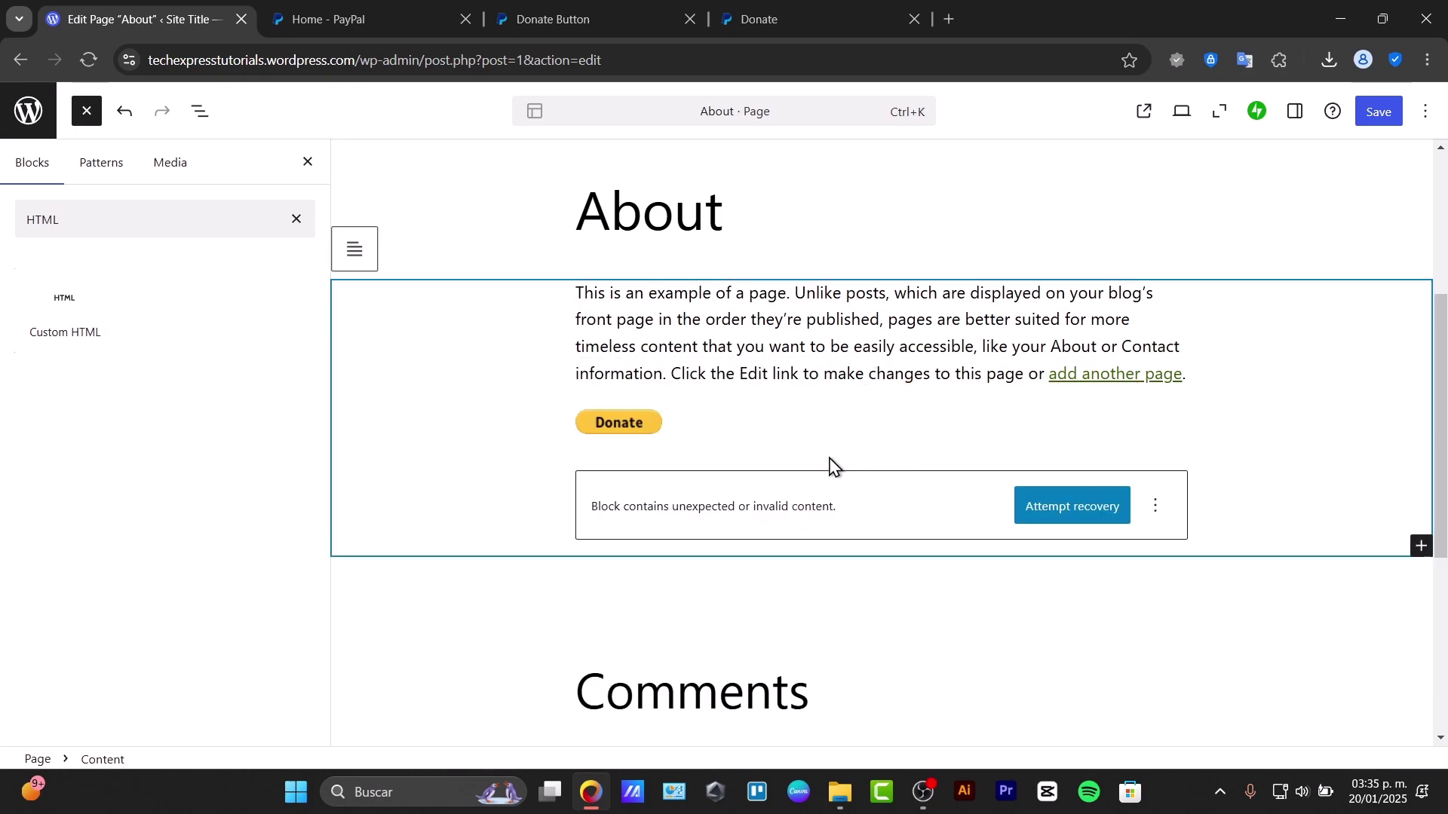
{"action": "left_click", "coordinate": [671, 428]}
{"action": "left_click", "coordinate": [602, 383]}
Save the About page and convert the invalid block to Custom HTML.
{"action": "left_click", "coordinate": [603, 413]}
{"action": "left_click", "coordinate": [1357, 114]}
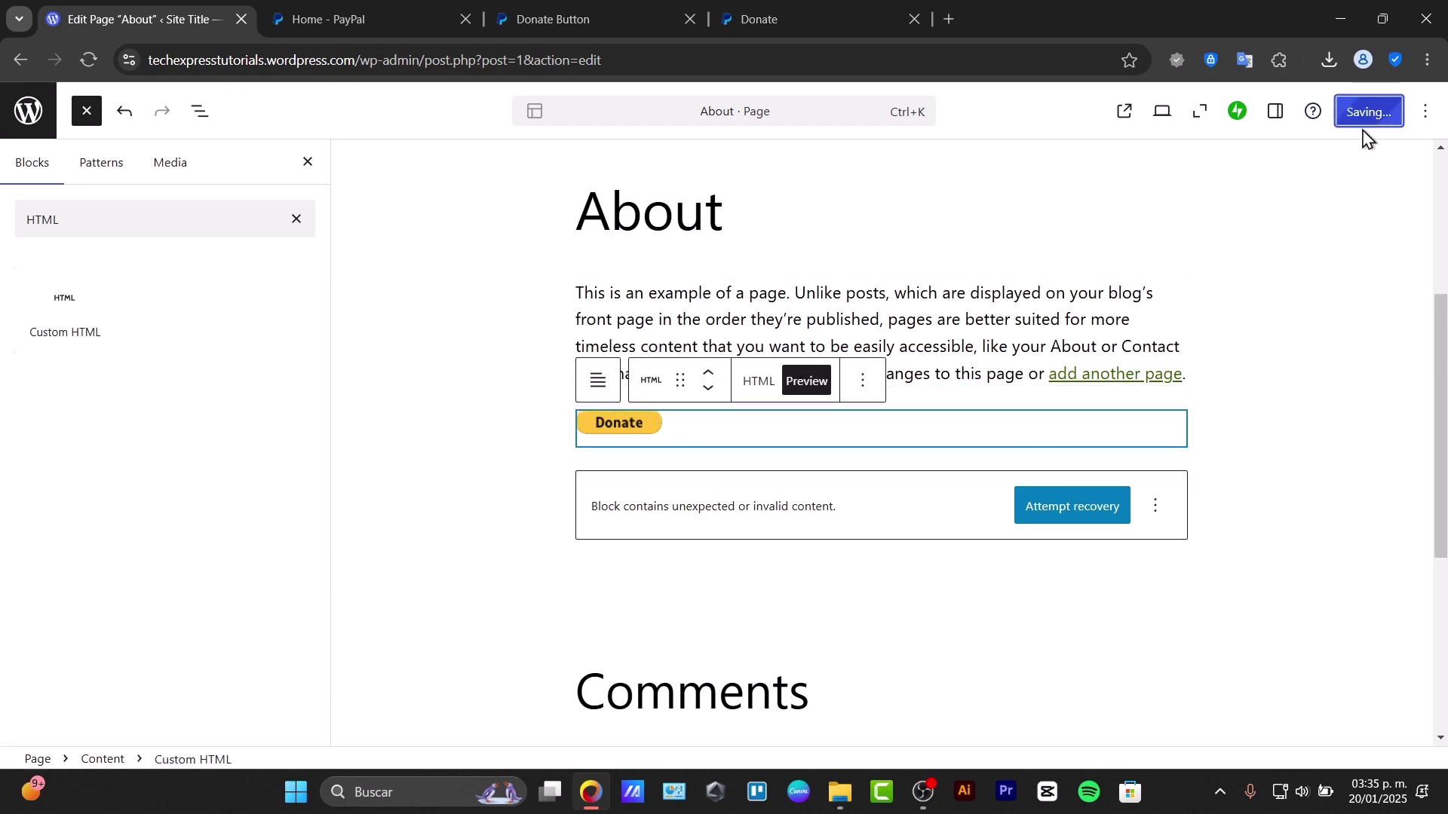
{"action": "left_click", "coordinate": [1155, 505]}
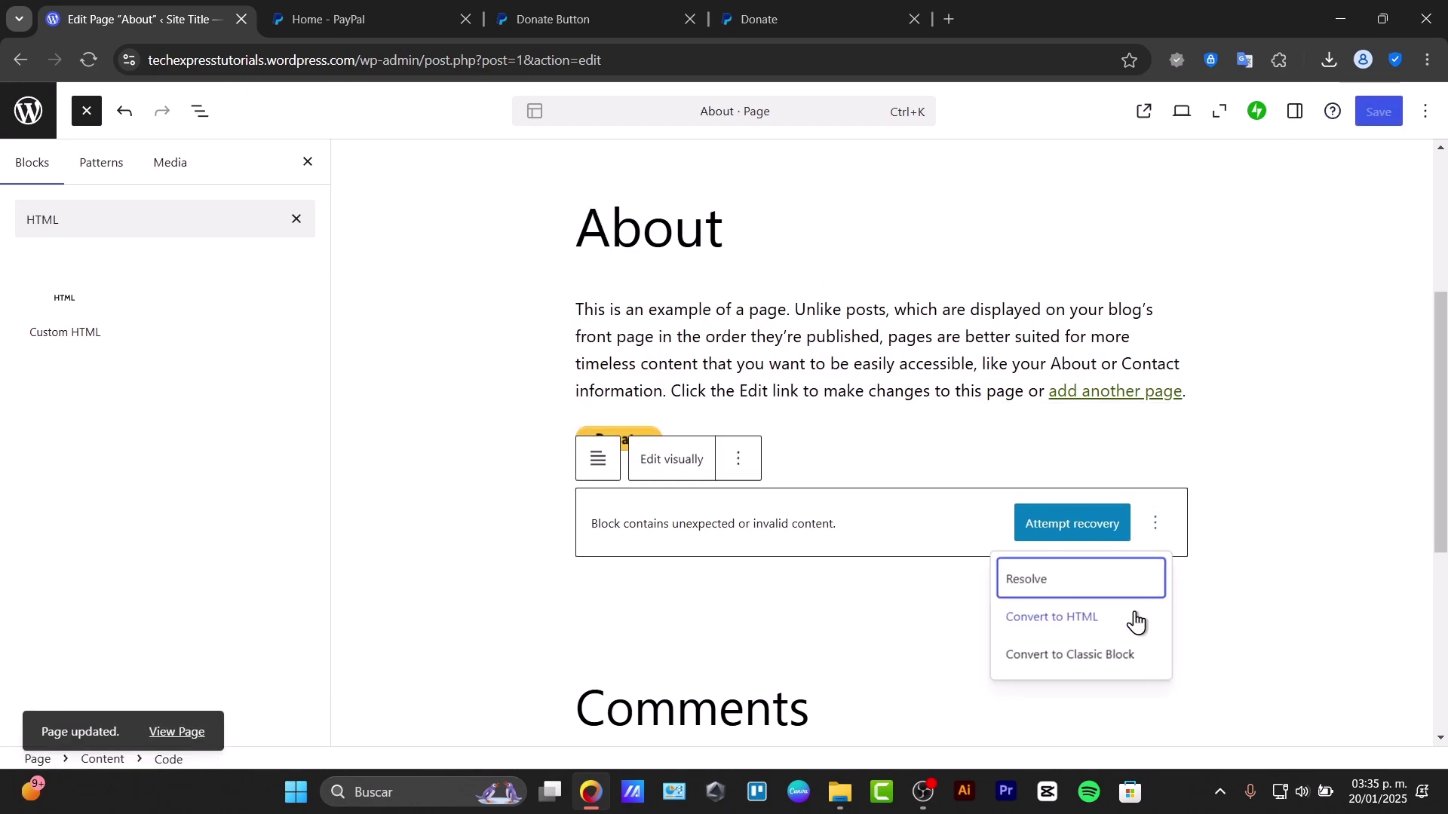
{"action": "left_click", "coordinate": [1117, 561]}
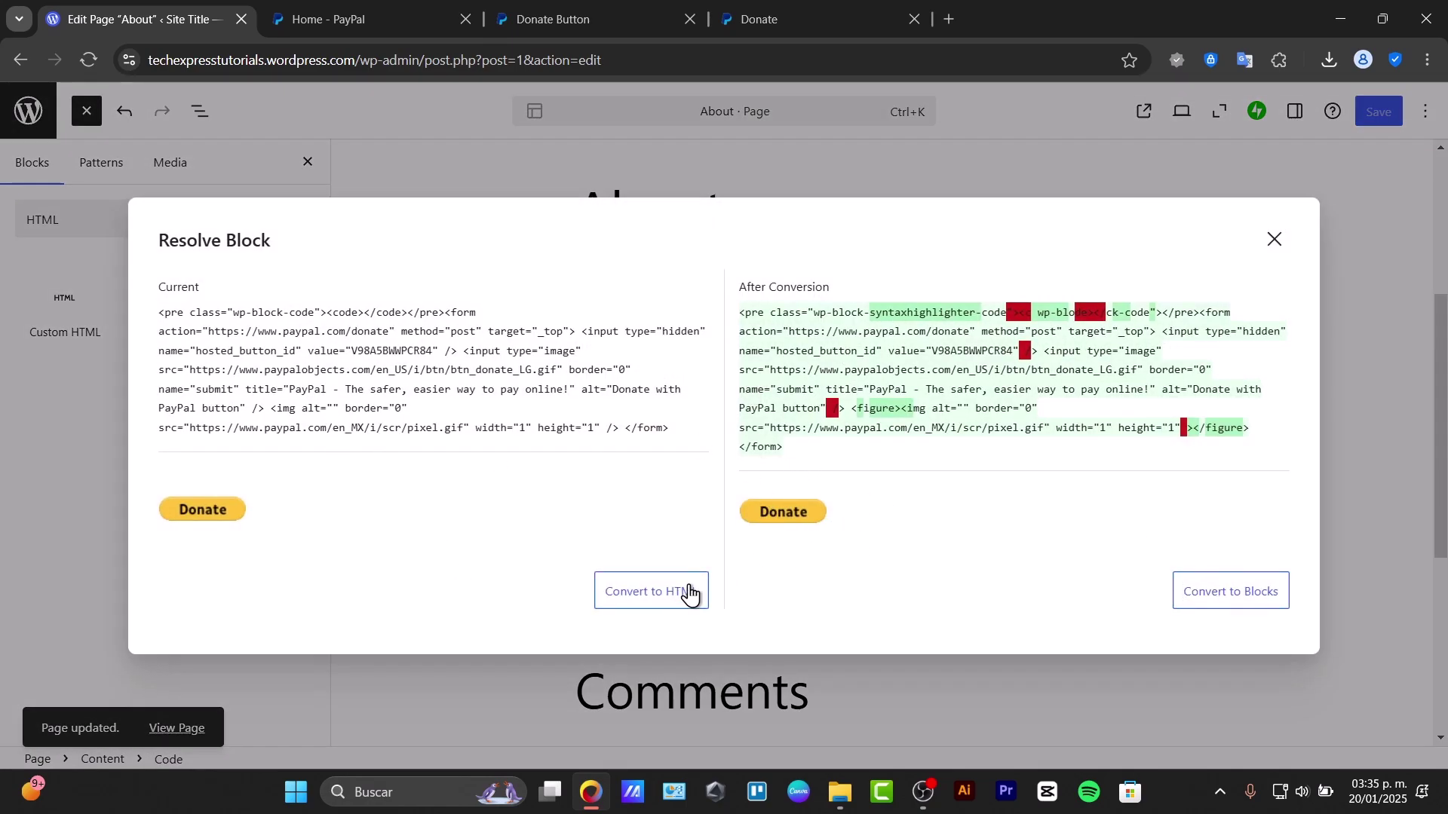
{"action": "left_click", "coordinate": [688, 595]}
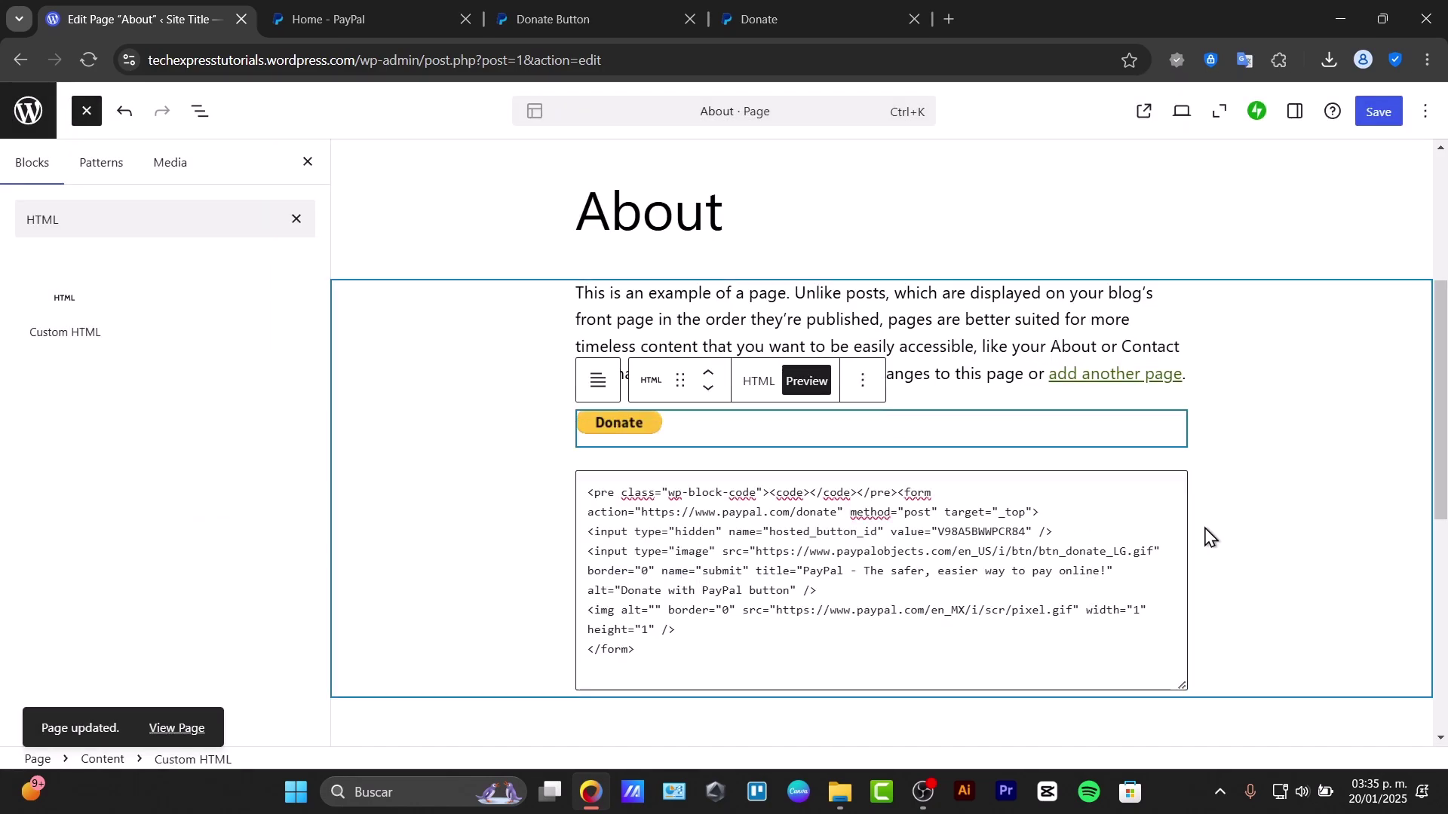
Delete all the duplicate form code from the converted HTML block, leaving it empty.
{"action": "left_click", "coordinate": [860, 588]}
{"action": "left_click_drag", "start_coordinate": [1134, 637], "coordinate": [589, 500]}
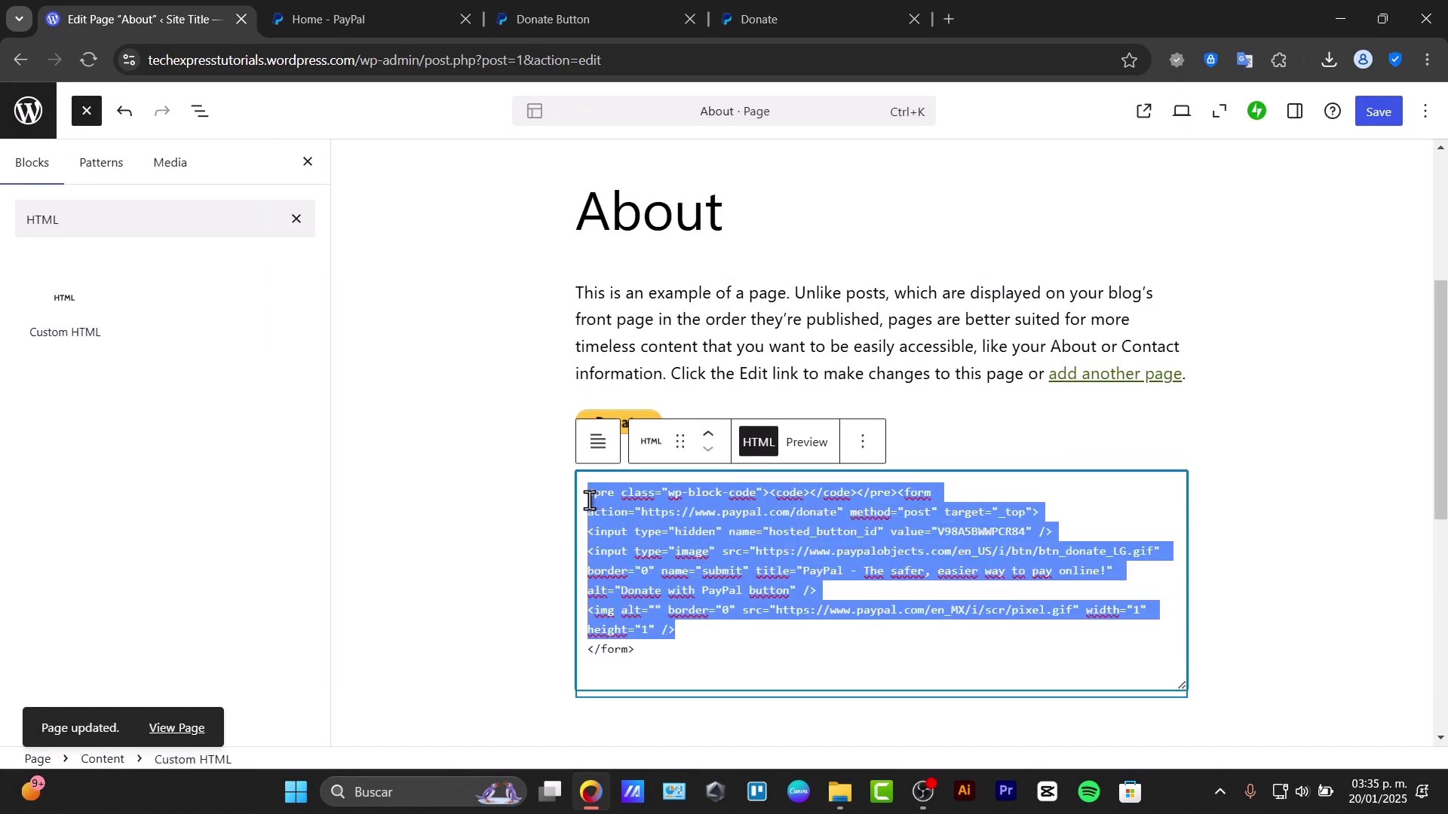
{"action": "key", "text": "BackSpace"}
{"action": "key", "text": "ctrl+a"}
{"action": "key", "text": "BackSpace"}
{"action": "left_click", "coordinate": [463, 453]}
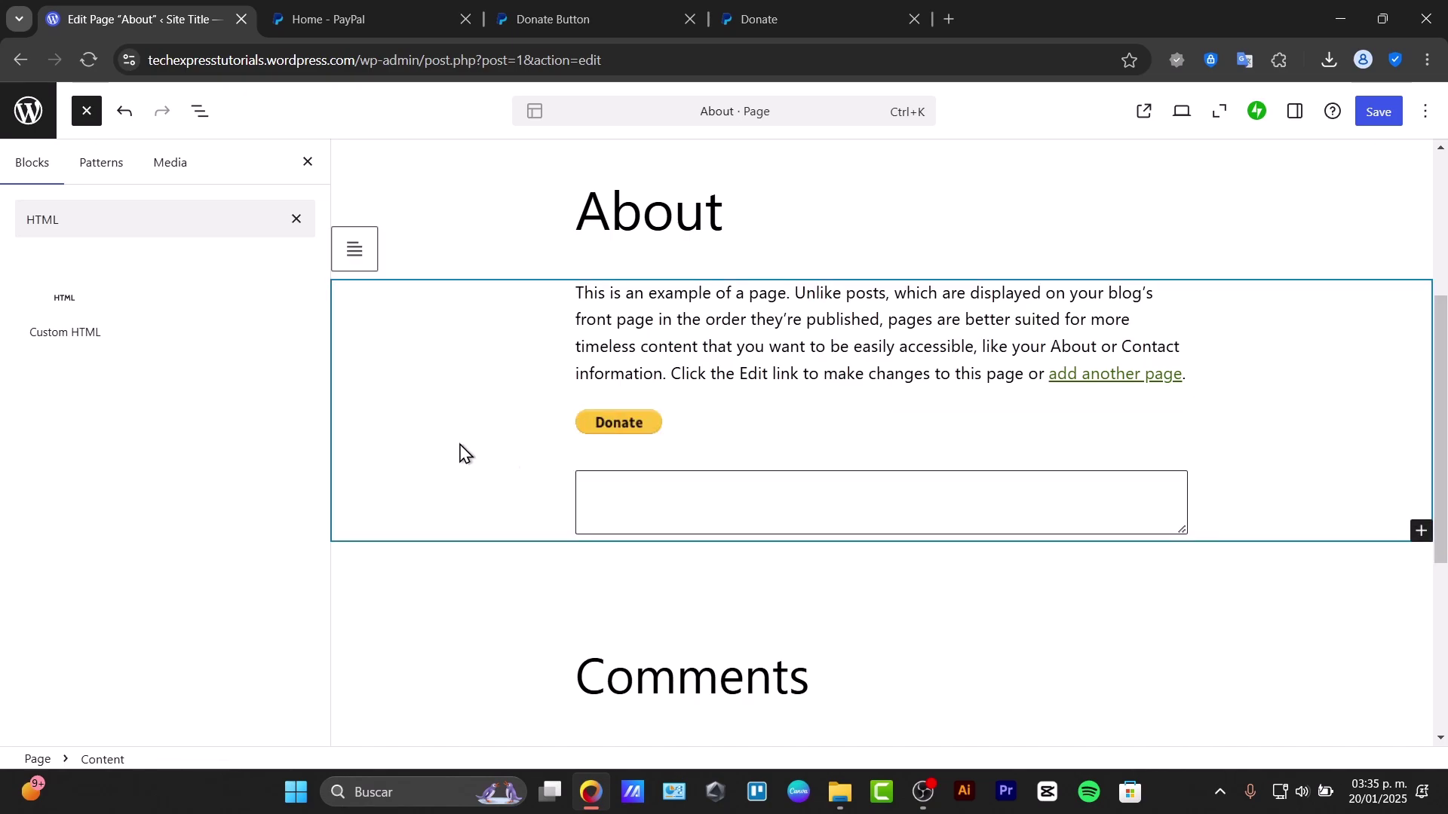
{"action": "left_click", "coordinate": [790, 599]}
Save the About page, view the published version, and return to the editor.
{"action": "left_click", "coordinate": [1374, 121]}
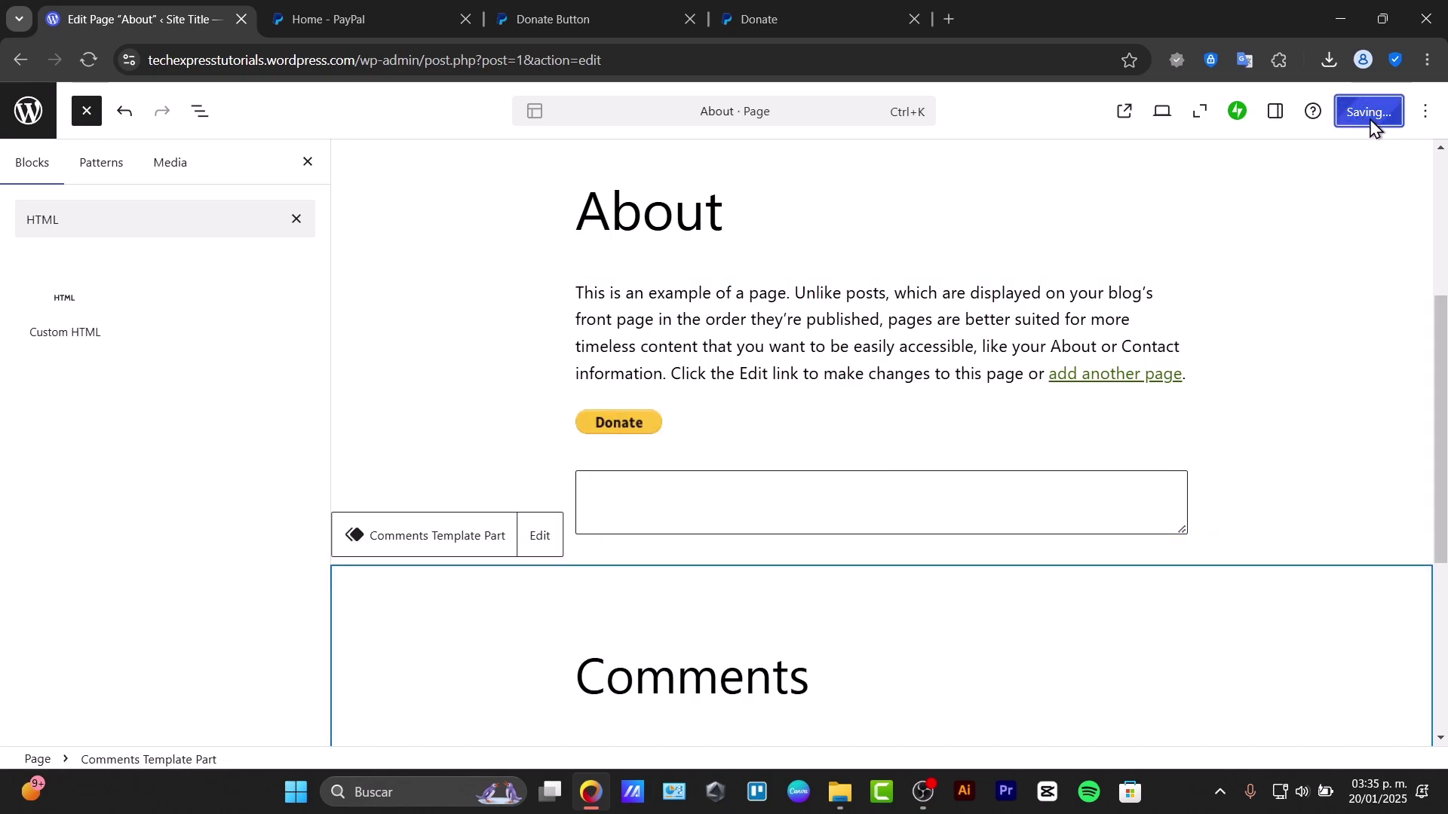
{"action": "left_click", "coordinate": [1432, 122]}
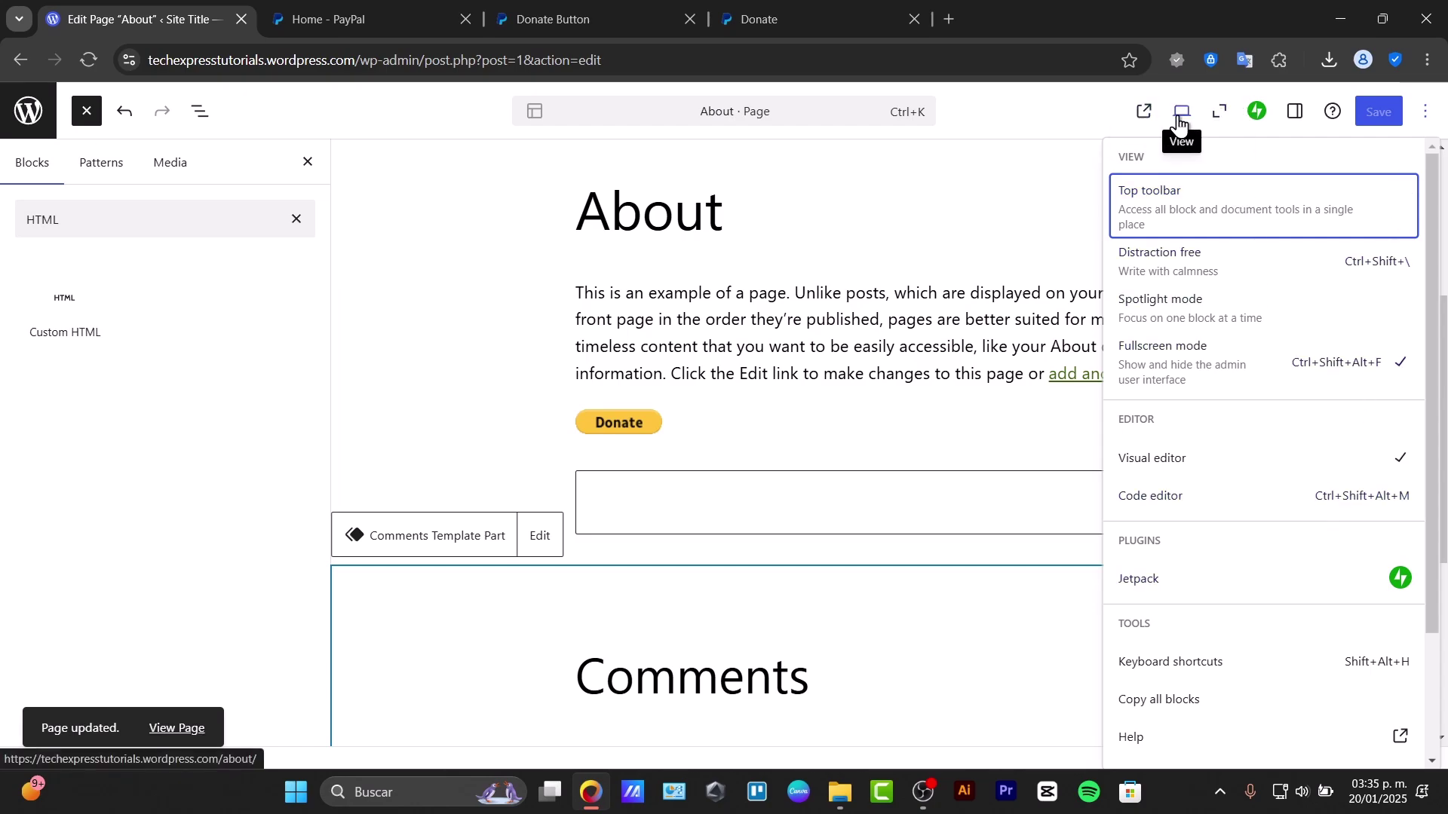
{"action": "left_click", "coordinate": [1150, 118]}
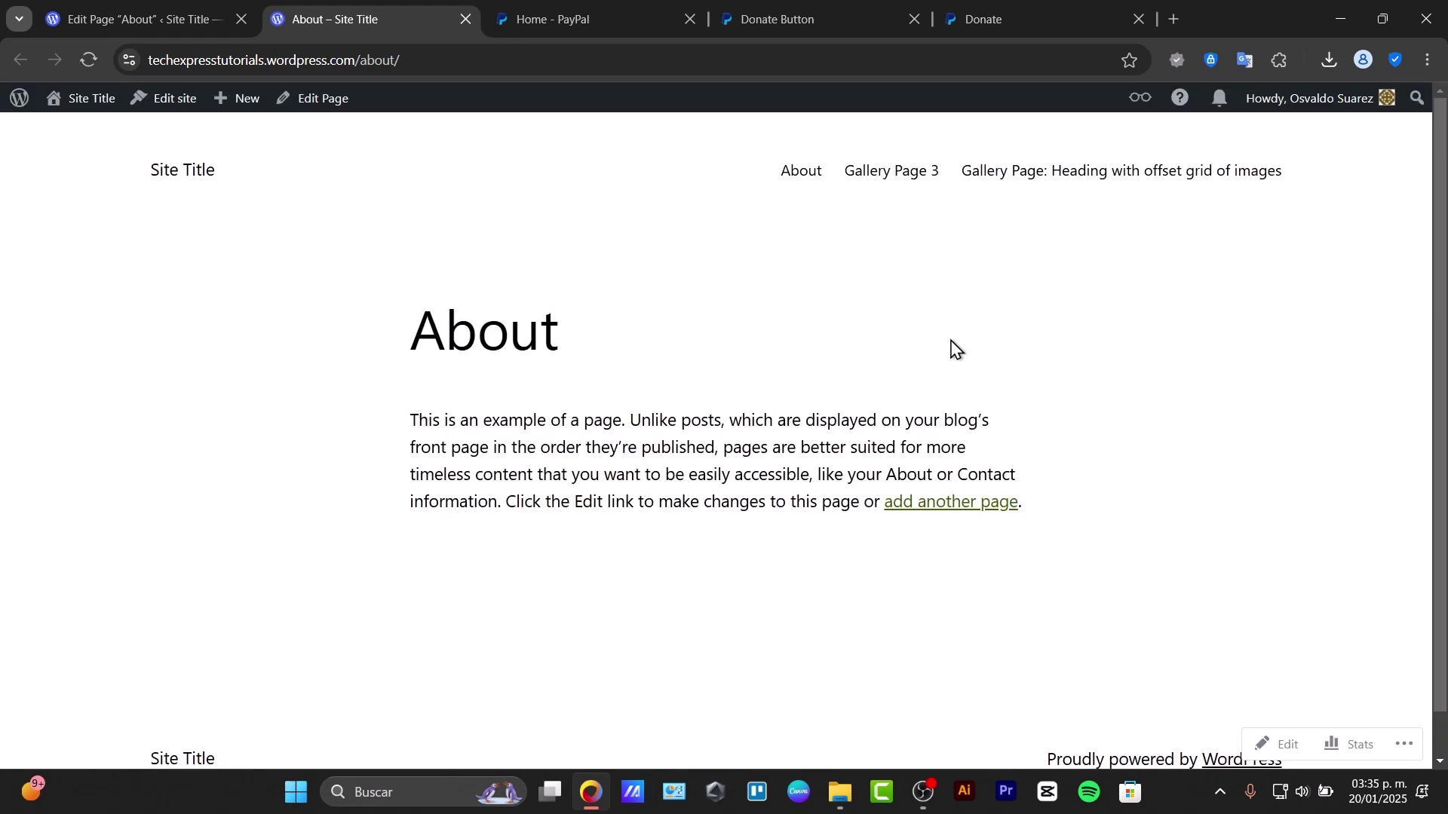
{"action": "scroll", "coordinate": [954, 349], "scroll_direction": "down", "scroll_amount": 1}
{"action": "left_click", "coordinate": [197, 10]}
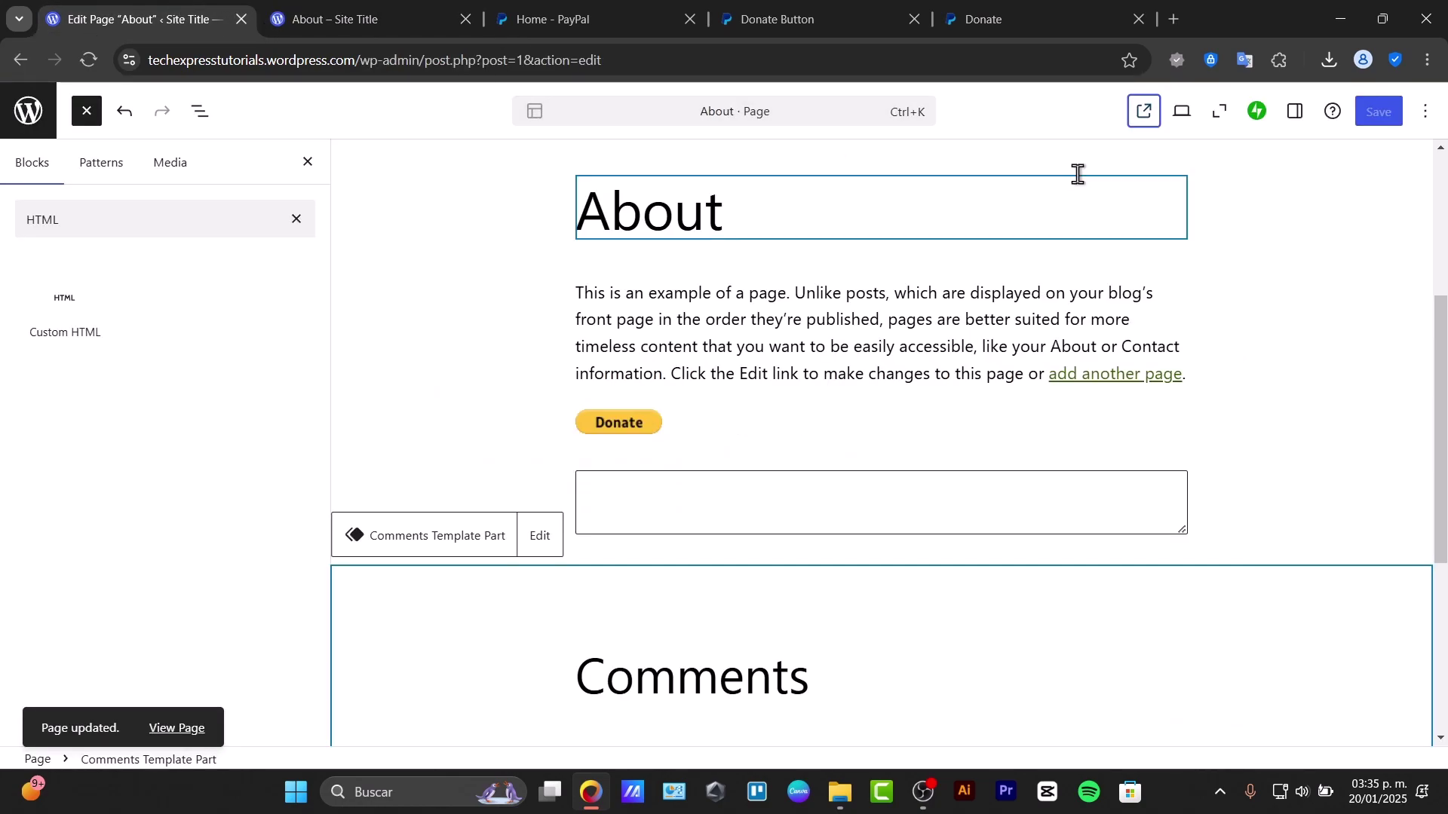
Test the Donate button on PayPal, opting to cover fees and continuing.
{"action": "left_click", "coordinate": [1424, 114]}
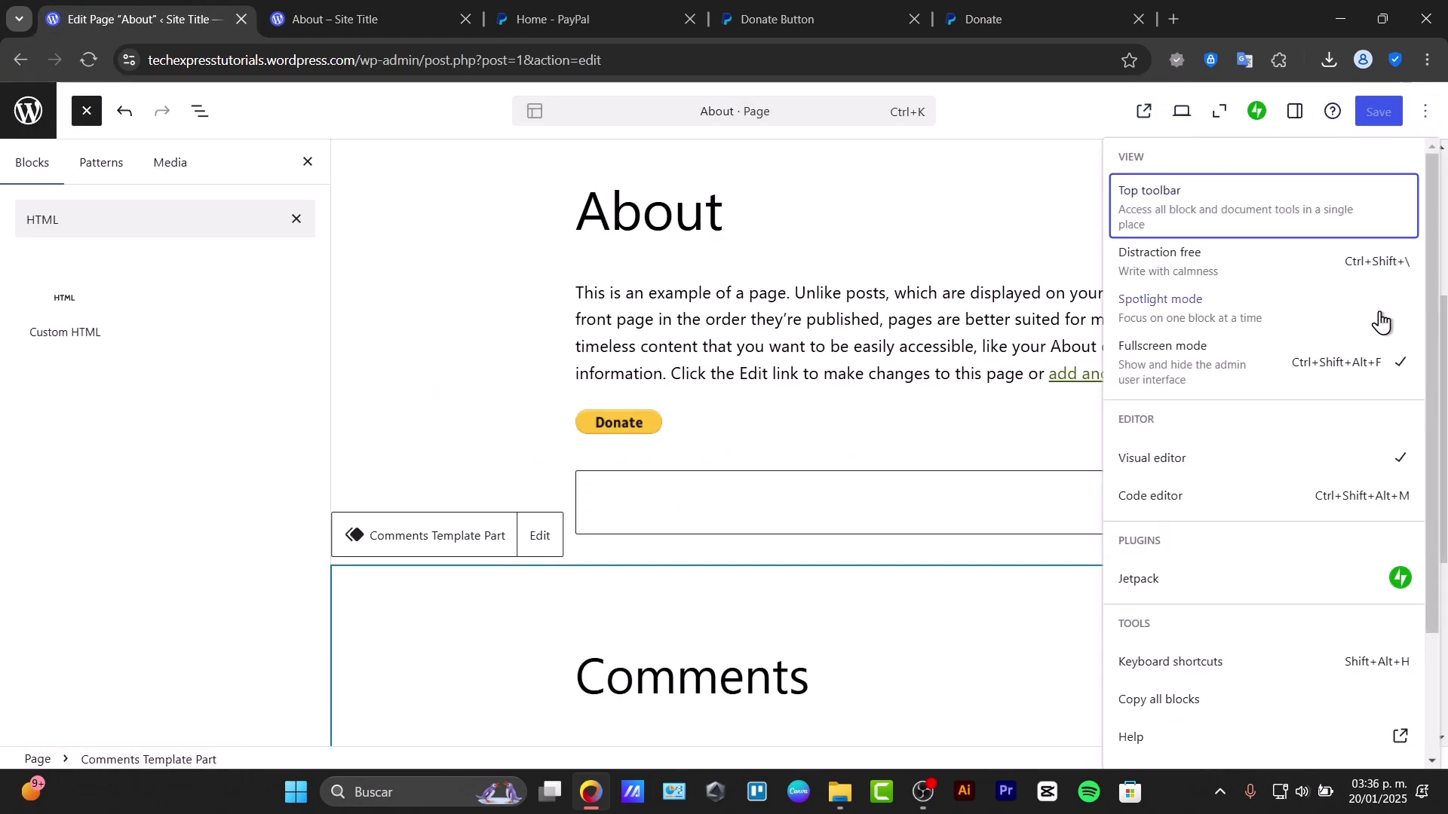
{"action": "scroll", "coordinate": [1312, 621], "scroll_direction": "down", "scroll_amount": 3}
{"action": "left_click", "coordinate": [636, 428]}
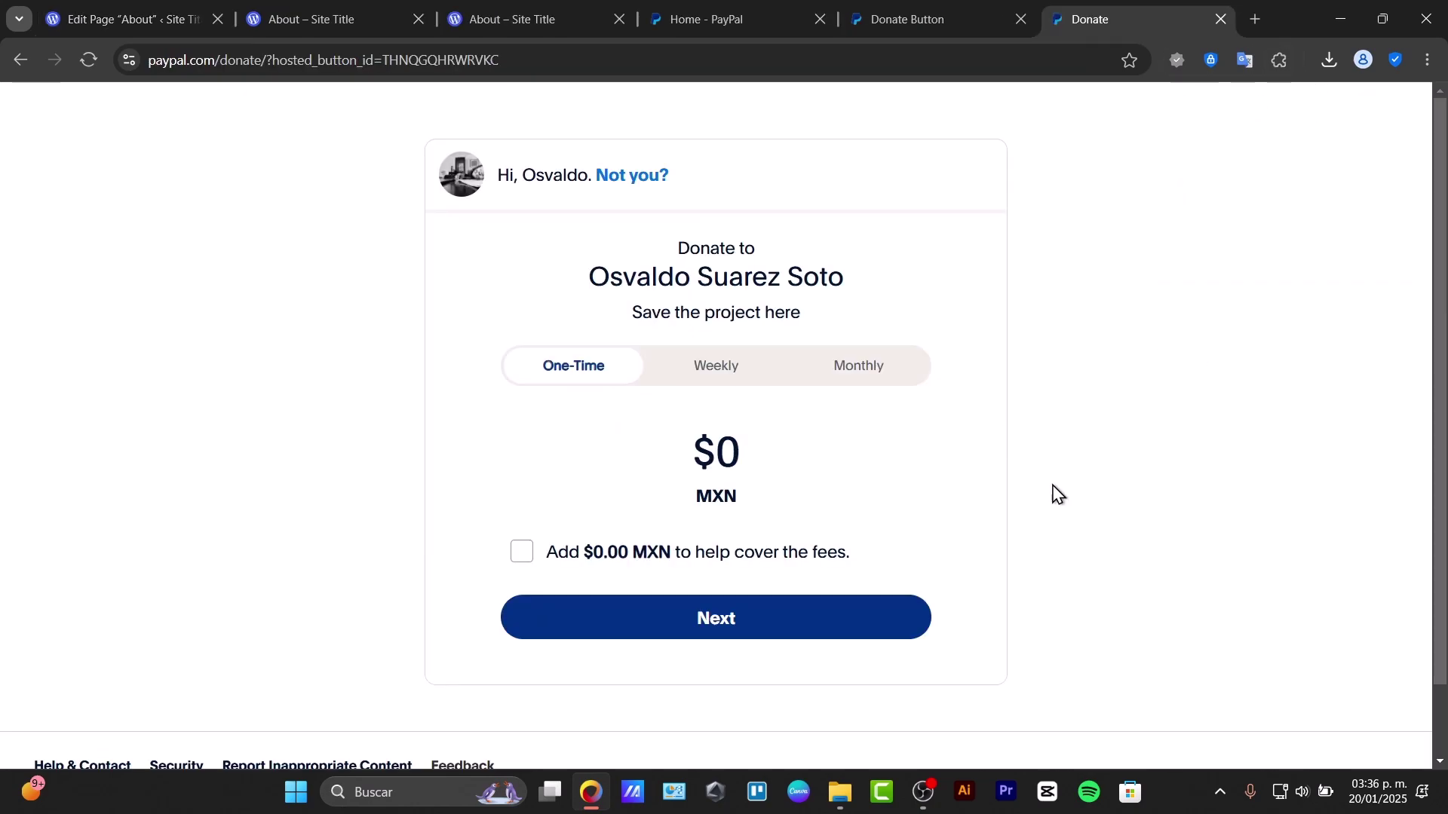
{"action": "left_click", "coordinate": [669, 562]}
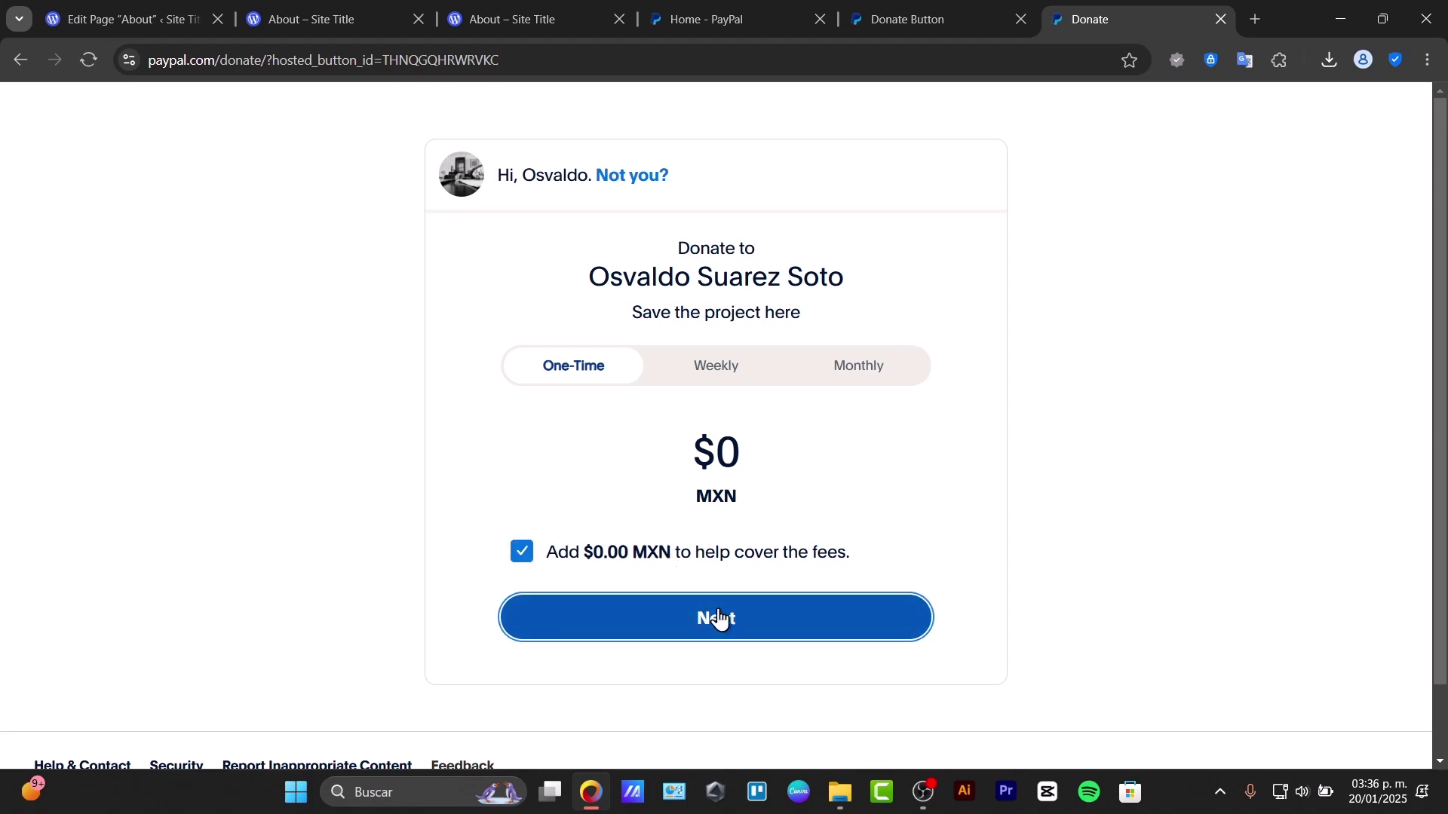
{"action": "left_click", "coordinate": [718, 615]}
{"action": "left_click", "coordinate": [141, 9]}
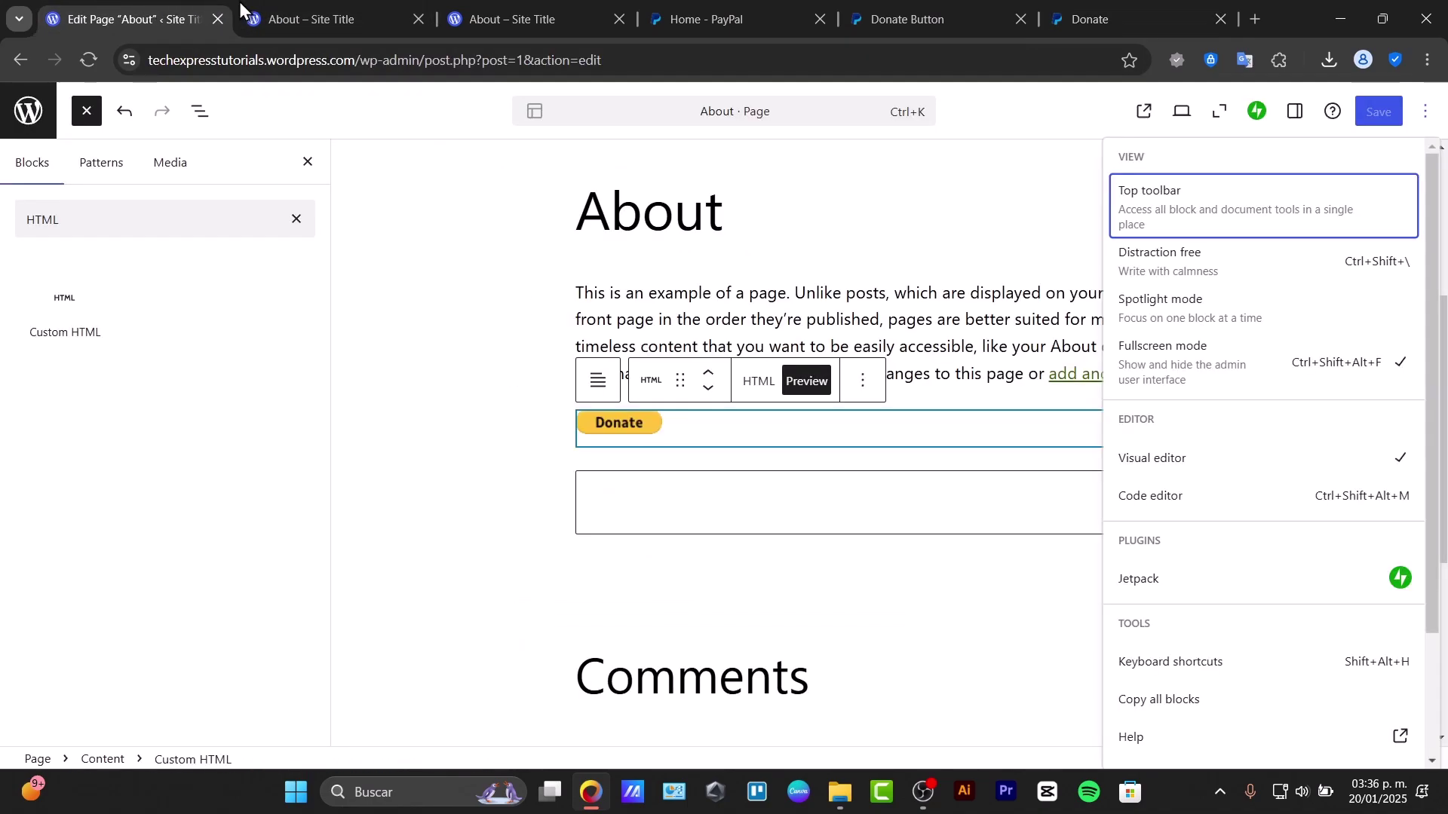